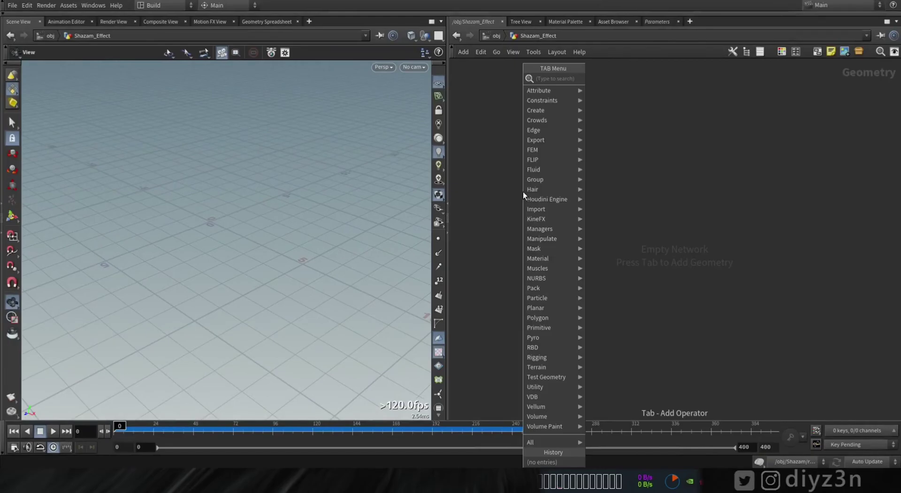
# Step: Create a Line node, show its parameters and set the line's length to 6.8
pyautogui.moveTo(535, 168)
pyautogui.click(605, 82)
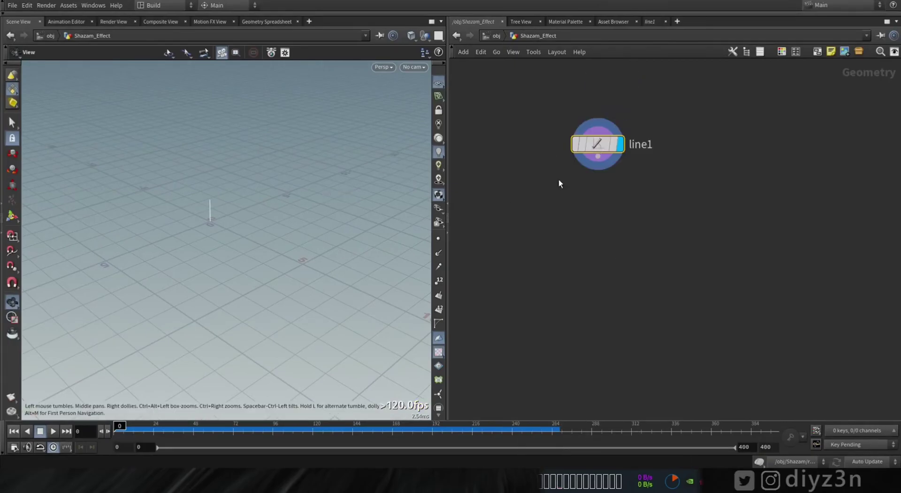
pyautogui.press('p')
pyautogui.moveTo(715, 114); pyautogui.dragTo(825, 118)
pyautogui.moveTo(283, 154); pyautogui.dragTo(279, 245, button='middle')
pyautogui.moveTo(280, 245); pyautogui.dragTo(280, 215)
pyautogui.moveTo(635, 217); pyautogui.dragTo(583, 249, button='middle')
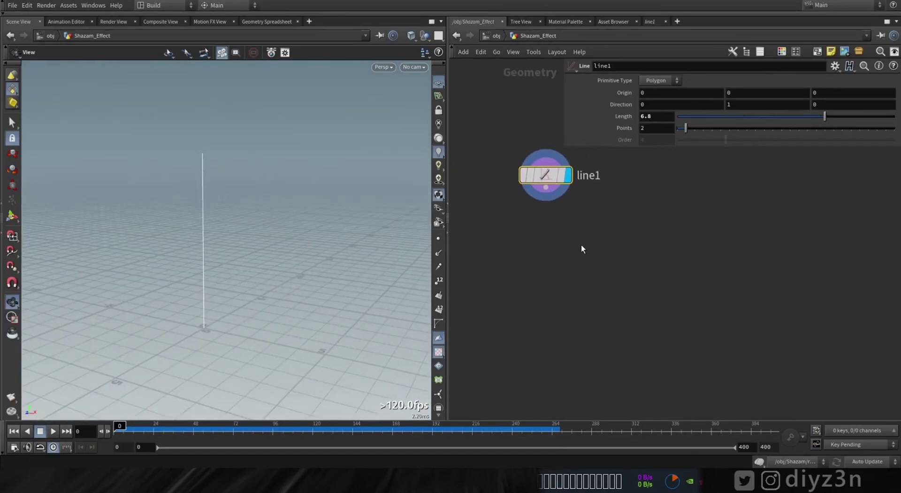
# Step: Add a Curve Surface sweep node, feed line1 into it and display its result
pyautogui.click(545, 187)
pyautogui.press('Tab')
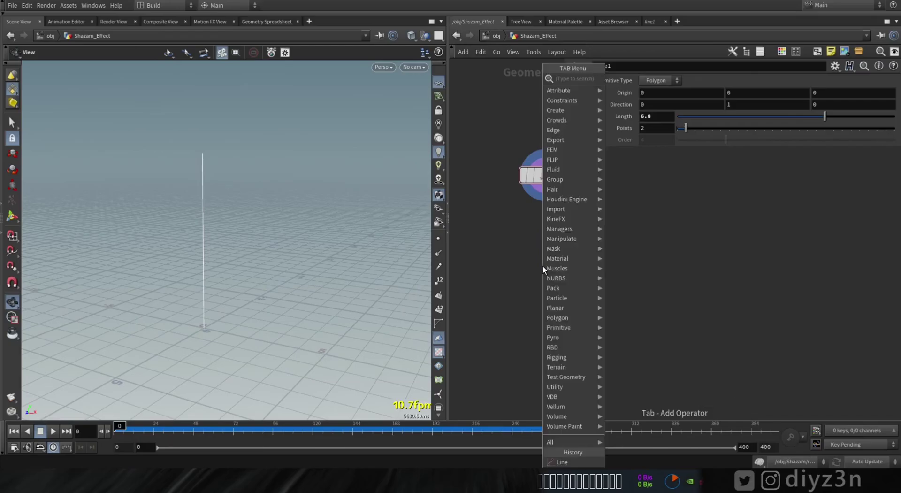
pyautogui.write('c')
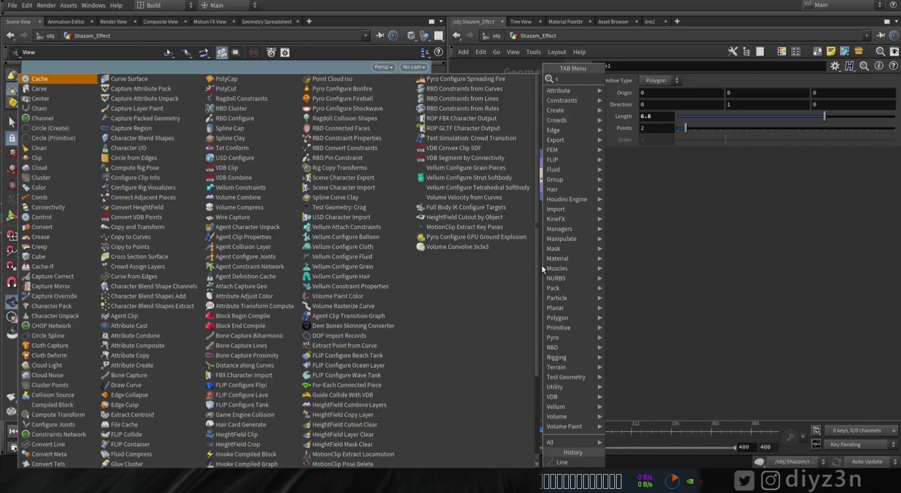
pyautogui.press('Escape')
pyautogui.press('Tab')
pyautogui.write('sur')
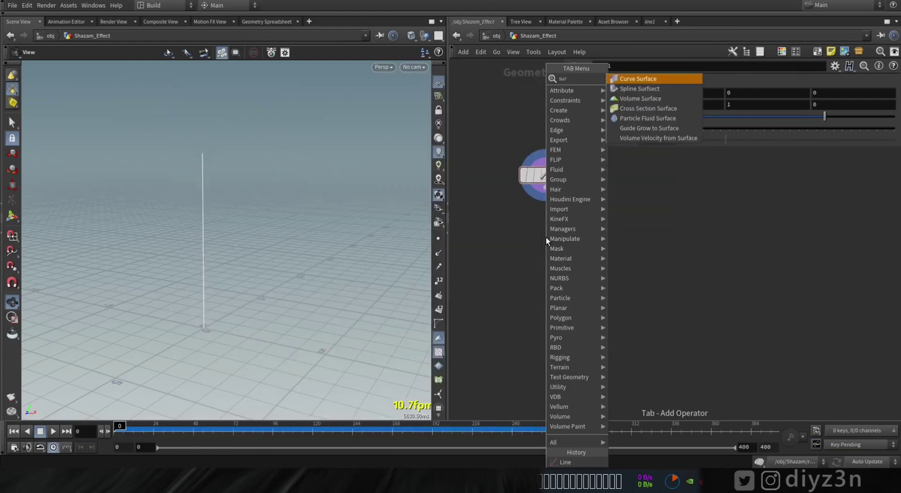
pyautogui.click(638, 78)
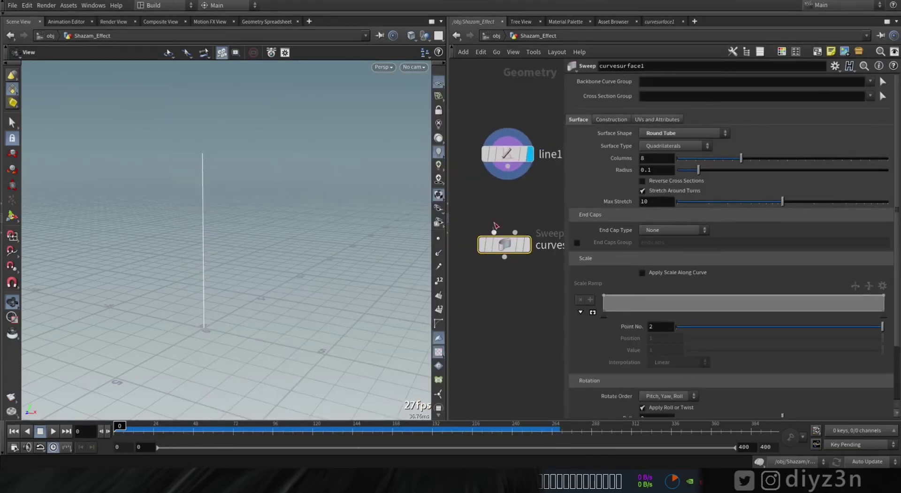
pyautogui.click(526, 223)
# Step: Set the sweep's end cap type to Single Polygon and its radius to 0.777
pyautogui.moveTo(228, 249)
pyautogui.mouseDown()
pyautogui.moveTo(243, 238)
pyautogui.moveTo(241, 215)
pyautogui.moveTo(216, 248)
pyautogui.mouseUp()
pyautogui.moveTo(215, 248); pyautogui.dragTo(369, 146, button='right')
pyautogui.click(662, 249)
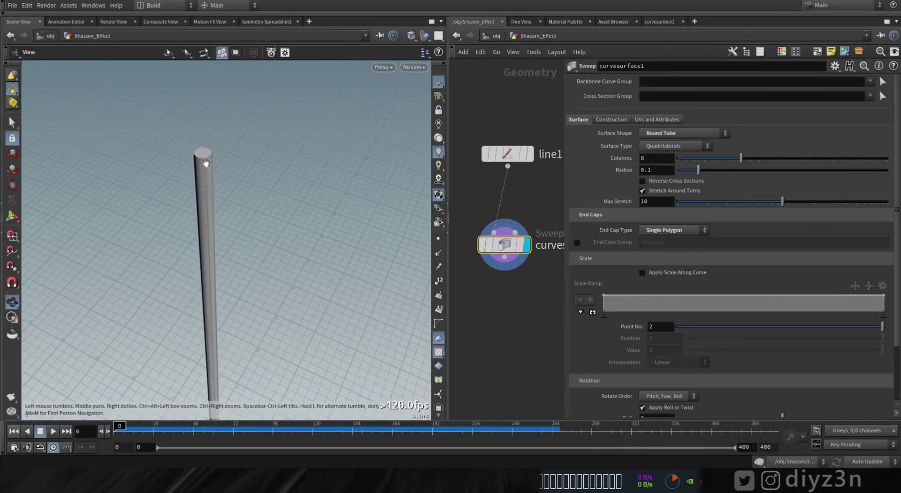
pyautogui.moveTo(698, 171); pyautogui.dragTo(768, 169)
pyautogui.moveTo(197, 221); pyautogui.dragTo(61, 239, button='right')
pyautogui.moveTo(219, 275); pyautogui.dragTo(219, 223, button='middle')
pyautogui.moveTo(219, 224); pyautogui.dragTo(225, 181)
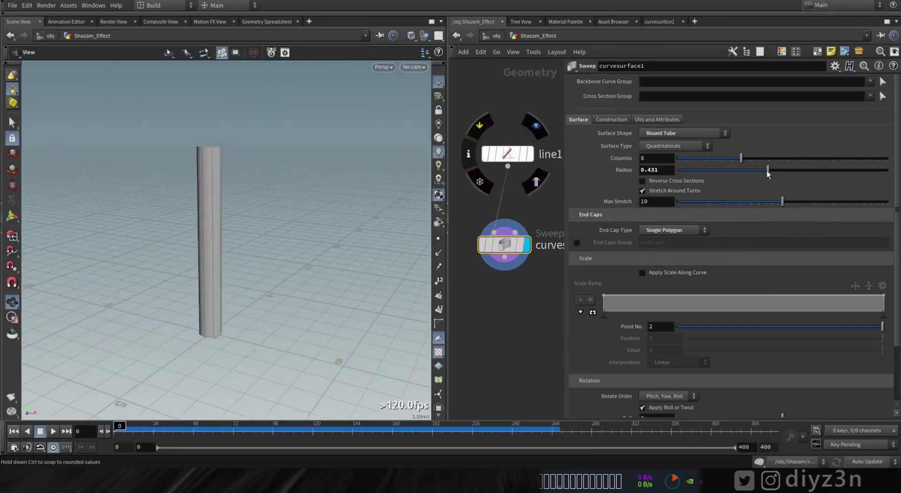
pyautogui.moveTo(767, 169); pyautogui.dragTo(840, 169)
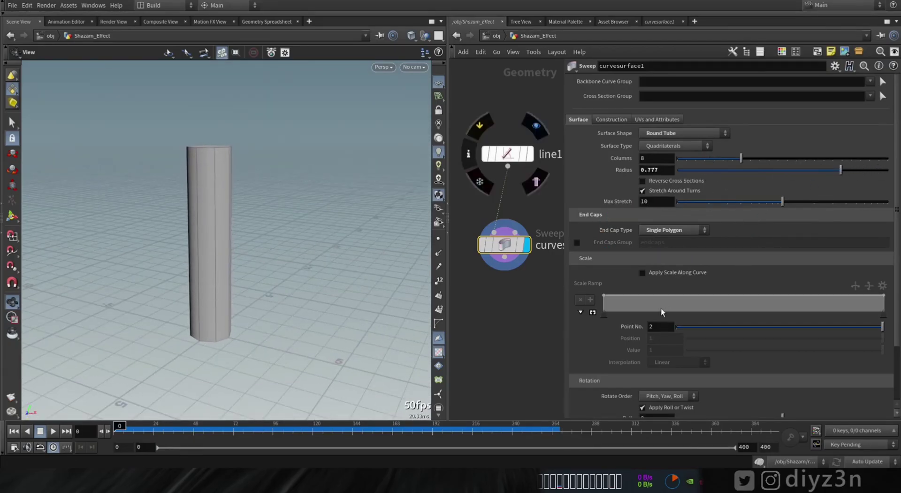
# Step: Enable Apply Scale Along Curve on the sweep and shape the scale ramp from full down to zero at its end, tapering the tube
pyautogui.click(642, 272)
pyautogui.moveTo(604, 296)
pyautogui.mouseDown()
pyautogui.moveTo(604, 311)
pyautogui.moveTo(608, 285)
pyautogui.mouseUp()
pyautogui.moveTo(885, 299); pyautogui.dragTo(887, 298)
pyautogui.moveTo(618, 301); pyautogui.dragTo(606, 283)
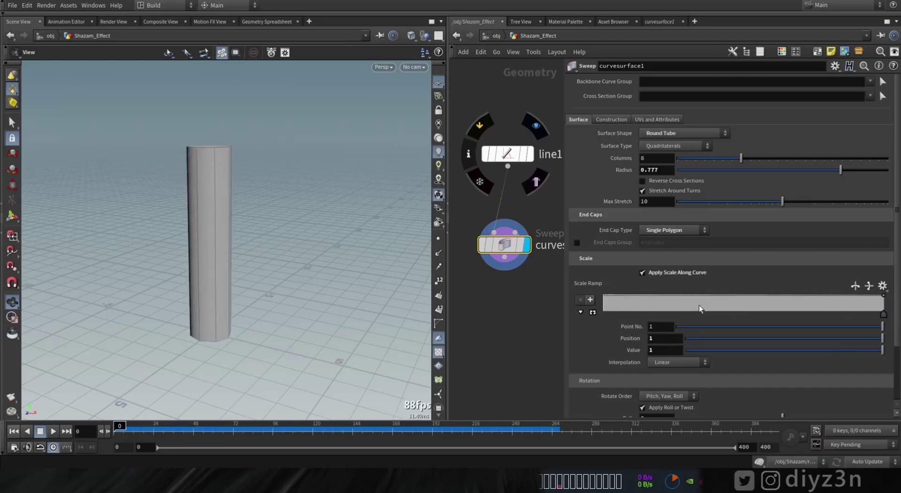
pyautogui.moveTo(682, 308); pyautogui.dragTo(602, 296)
pyautogui.moveTo(884, 300); pyautogui.dragTo(885, 316)
# Step: Insert a Carve node between line1 and the sweep node
pyautogui.moveTo(220, 257); pyautogui.dragTo(235, 248)
pyautogui.moveTo(529, 299); pyautogui.dragTo(544, 357, button='middle')
pyautogui.moveTo(519, 213); pyautogui.dragTo(495, 136)
pyautogui.press('Tab')
pyautogui.write('car')
pyautogui.press('Return')
pyautogui.click(508, 206)
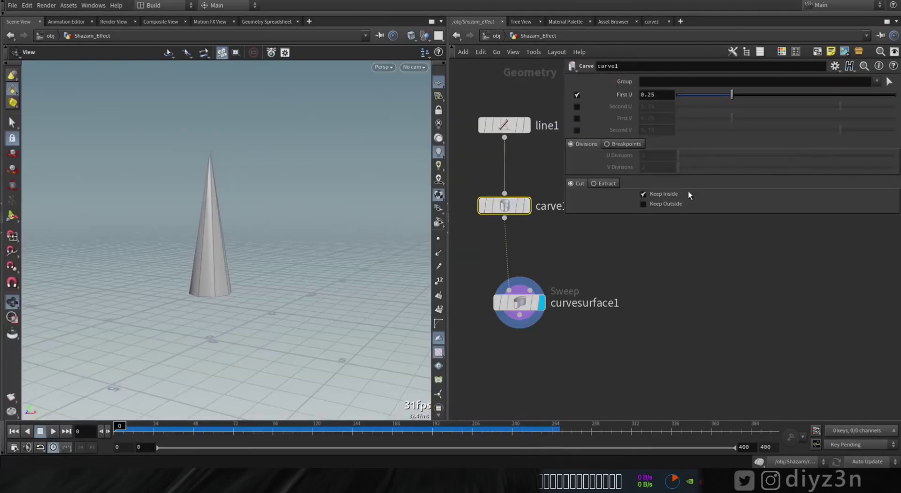
# Step: Disable First U on carve1, then enable Second U and set it to 1
pyautogui.moveTo(734, 94); pyautogui.dragTo(556, 97)
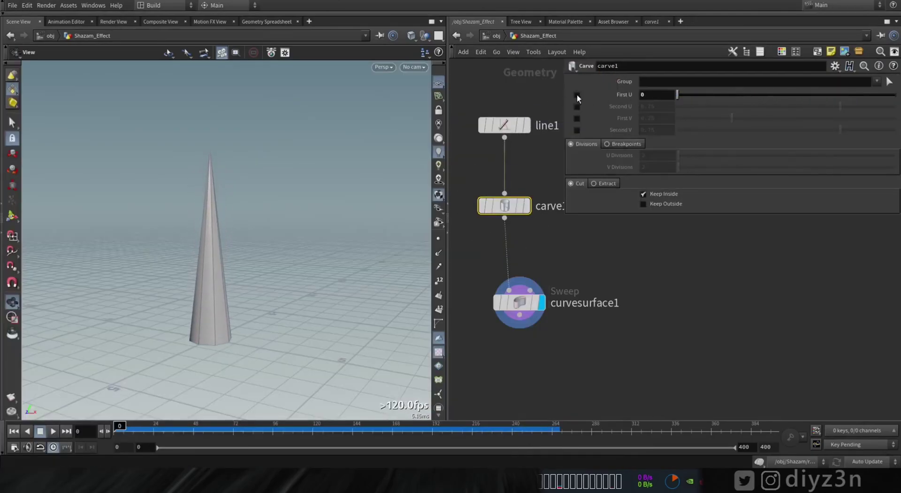
pyautogui.click(576, 95)
pyautogui.click(577, 107)
pyautogui.moveTo(693, 108); pyautogui.dragTo(893, 107)
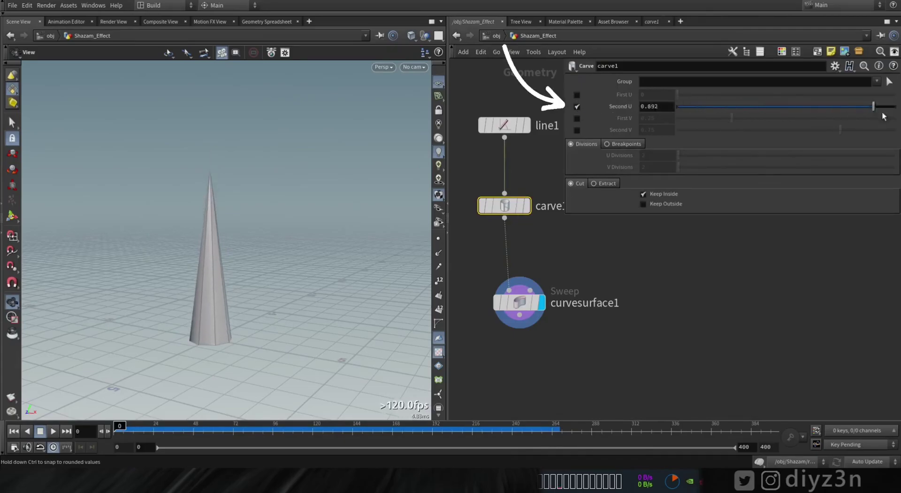
# Step: Set line1 to 17 points and a length of 10
pyautogui.click(503, 128)
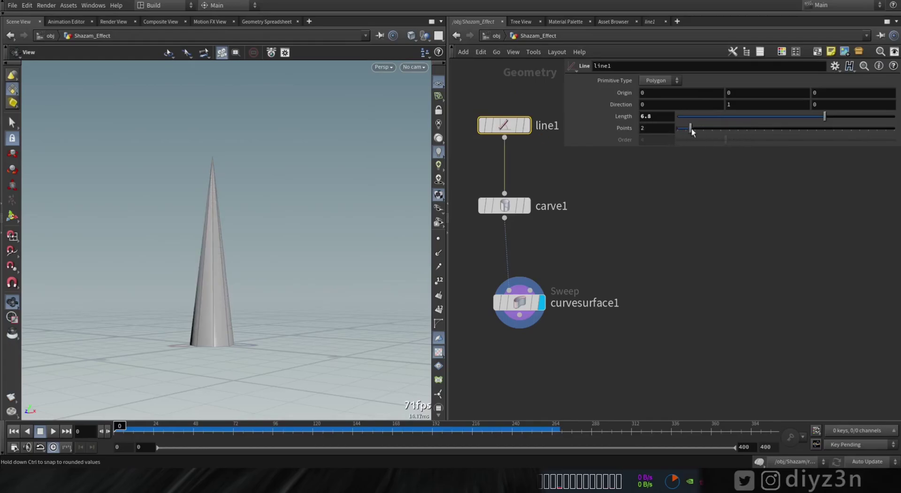
pyautogui.moveTo(415, 190); pyautogui.dragTo(348, 294)
pyautogui.moveTo(830, 118); pyautogui.dragTo(894, 117)
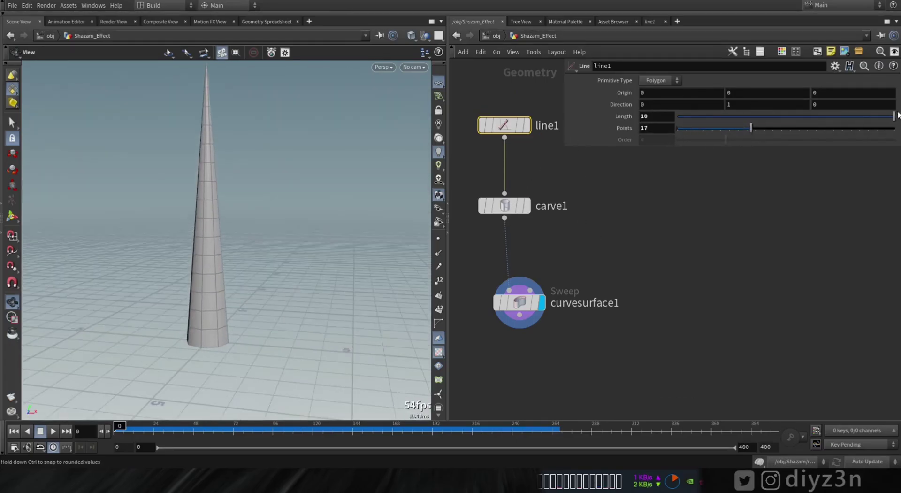
pyautogui.moveTo(251, 239); pyautogui.dragTo(193, 274)
# Step: Space the carve and sweep nodes further down the network, then display line1 with its points shown
pyautogui.moveTo(528, 308); pyautogui.dragTo(527, 349)
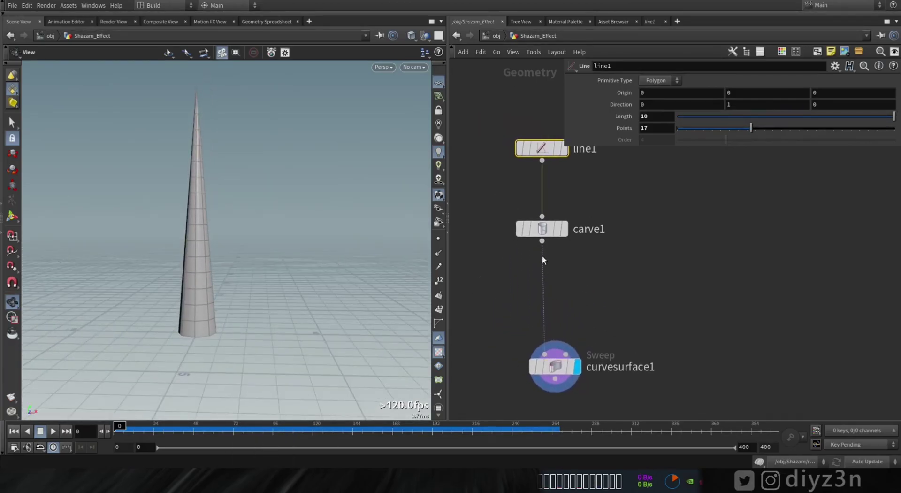
pyautogui.moveTo(542, 229); pyautogui.dragTo(539, 286)
pyautogui.click(522, 207)
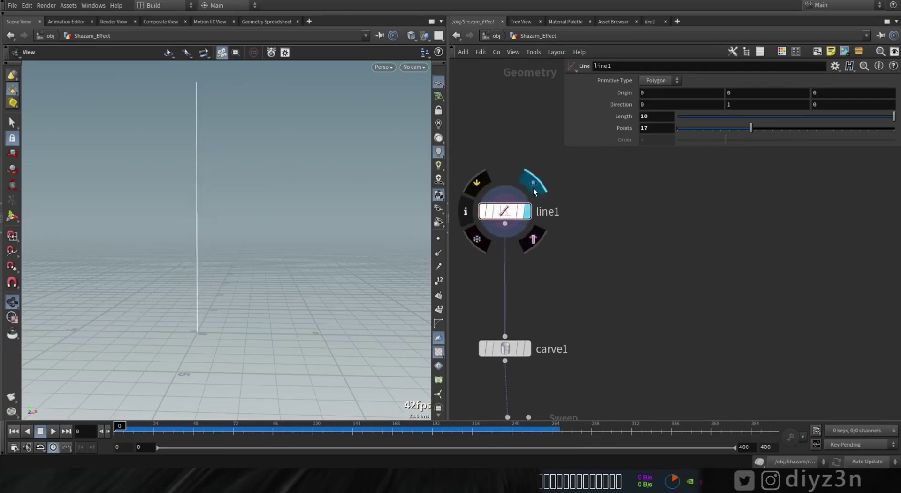
pyautogui.click(438, 239)
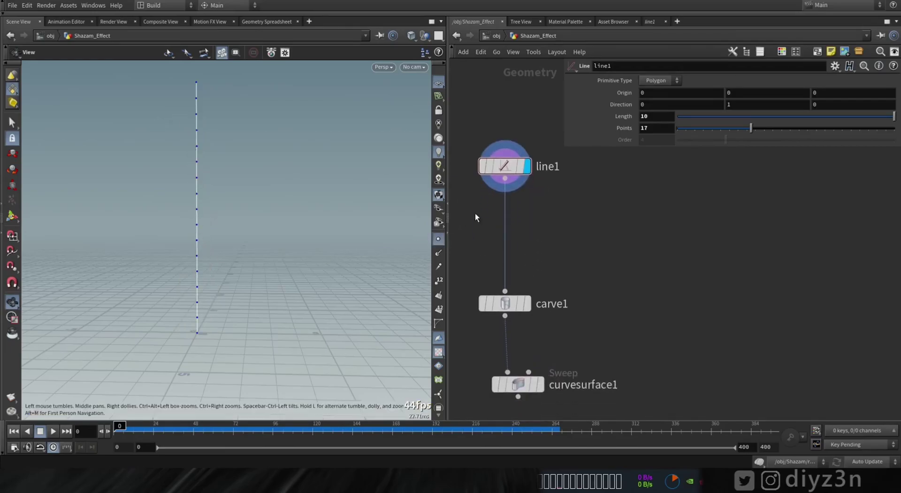
# Step: Insert an Attribute Noise node between line1 and carve1, display it and apply the noise to the P attribute
pyautogui.press('Tab')
pyautogui.write('noi')
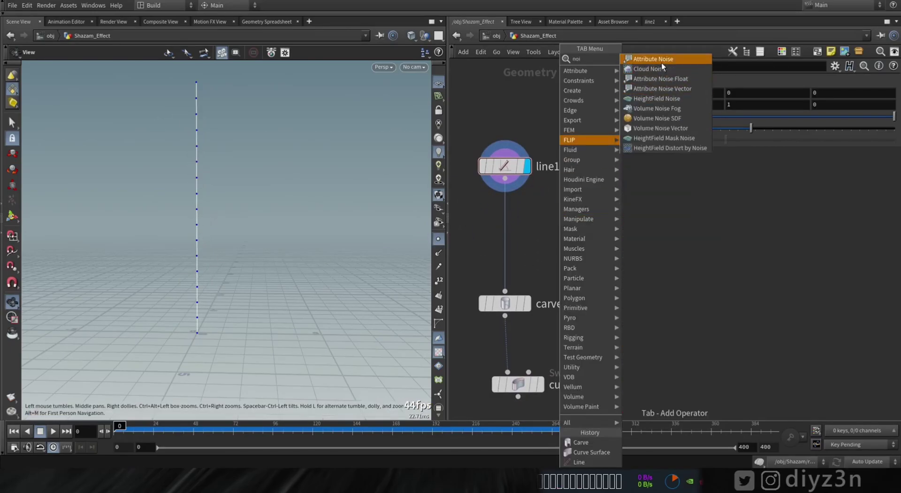
pyautogui.click(661, 62)
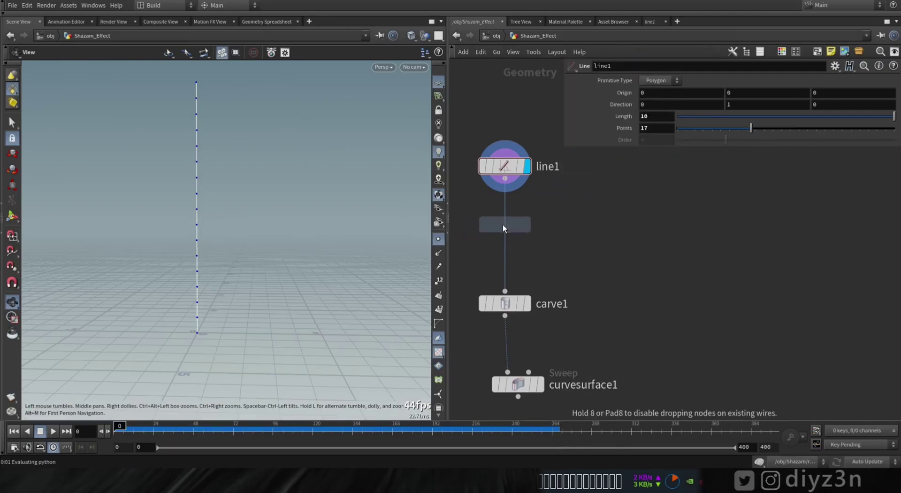
pyautogui.doubleClick(503, 225)
pyautogui.press('u')
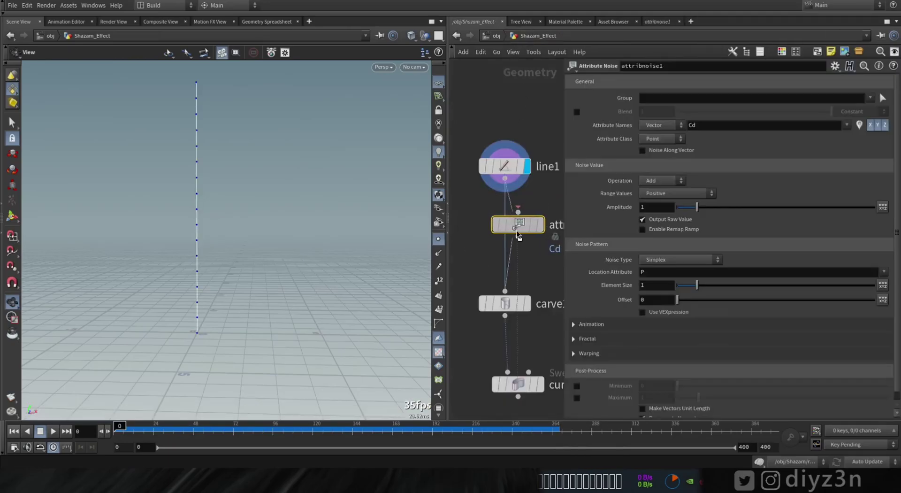
pyautogui.click(533, 199)
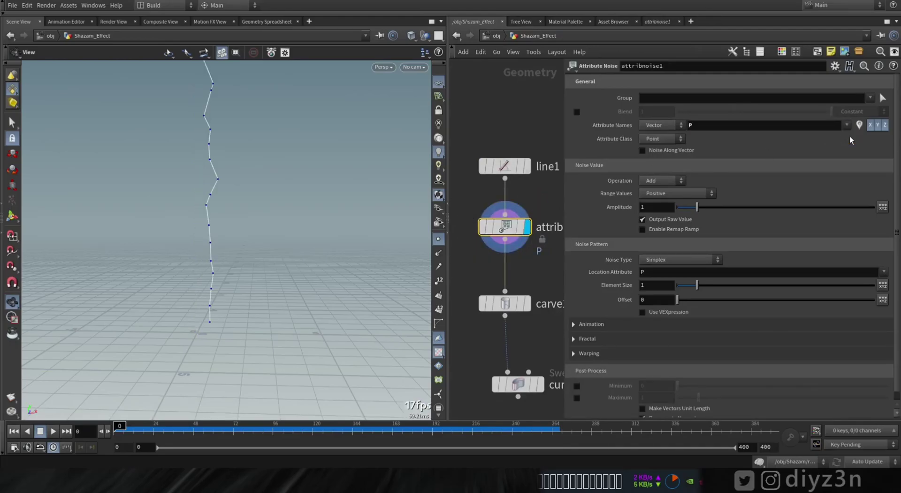
# Step: Set the noise amplitude to 0.74 and display the sweep node's result
pyautogui.moveTo(697, 207)
pyautogui.mouseDown()
pyautogui.moveTo(746, 212)
pyautogui.moveTo(671, 218)
pyautogui.mouseUp()
pyautogui.moveTo(545, 359); pyautogui.dragTo(537, 326, button='middle')
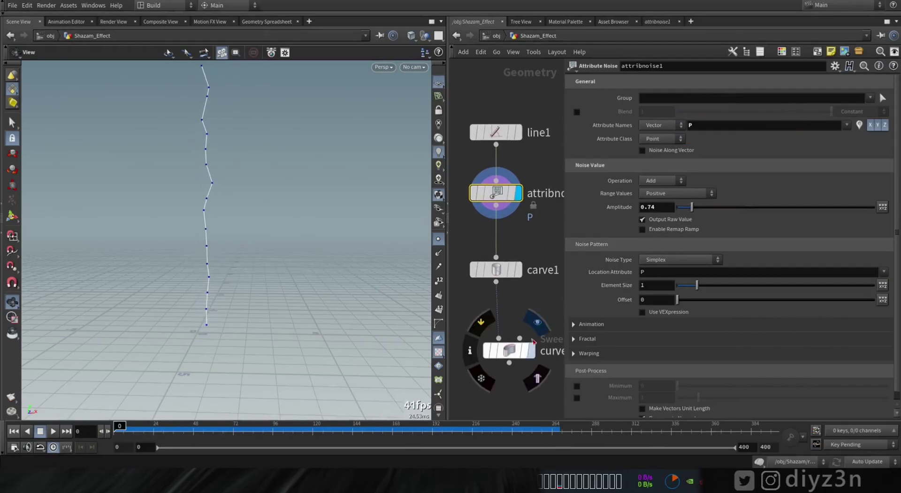
pyautogui.click(531, 350)
# Step: Test the tube's growth by lowering carve1's Second U to about 0.1 and restoring it to 1
pyautogui.click(496, 268)
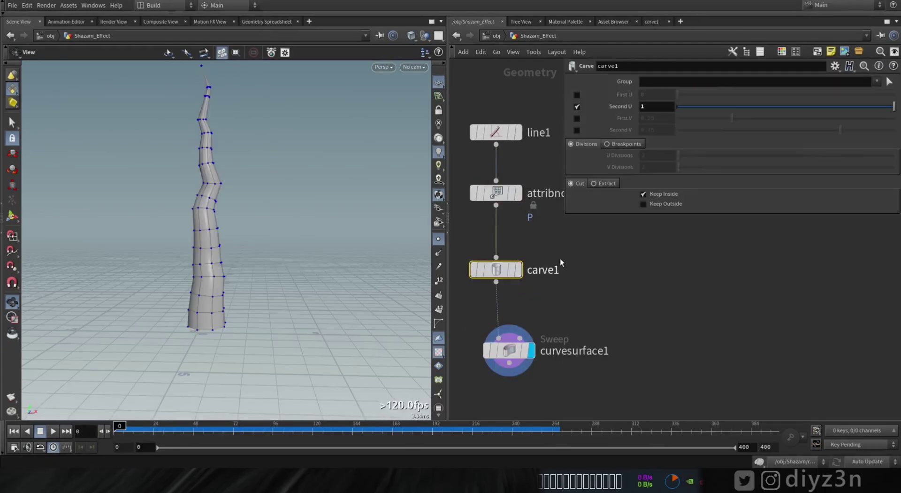
pyautogui.moveTo(895, 114); pyautogui.dragTo(747, 126)
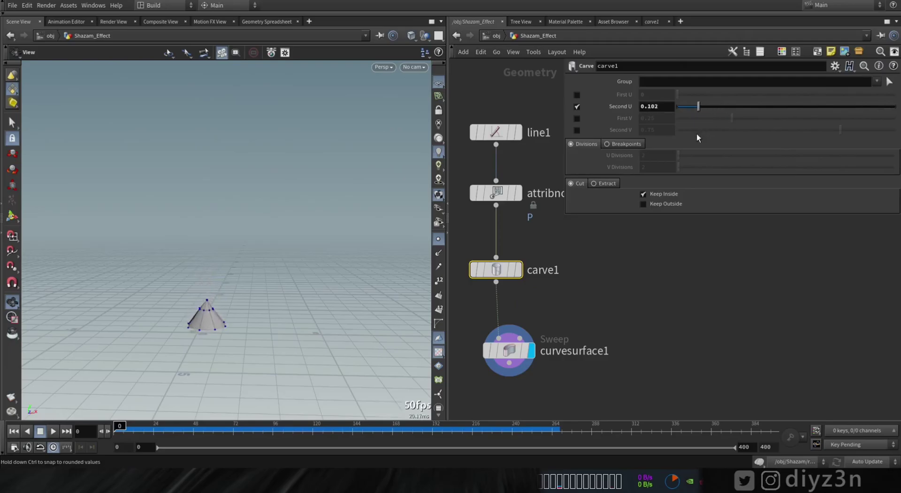
pyautogui.moveTo(698, 137); pyautogui.dragTo(852, 140)
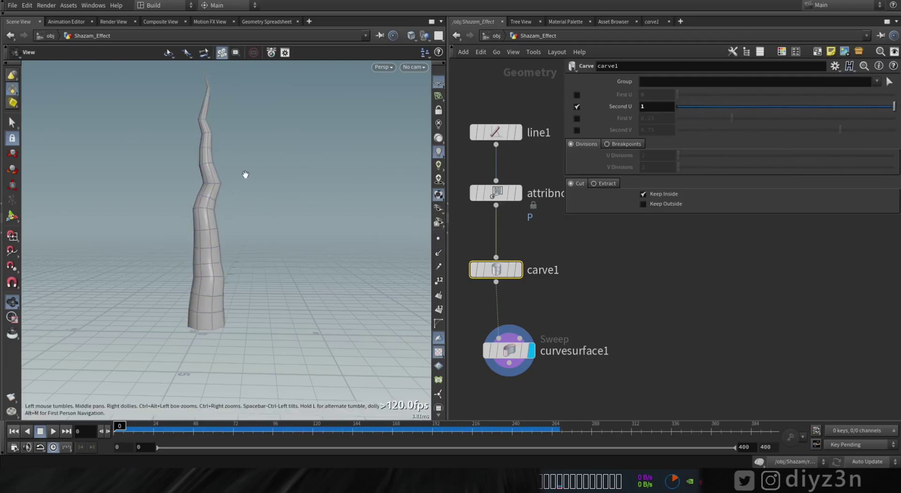
pyautogui.moveTo(894, 106); pyautogui.dragTo(894, 126)
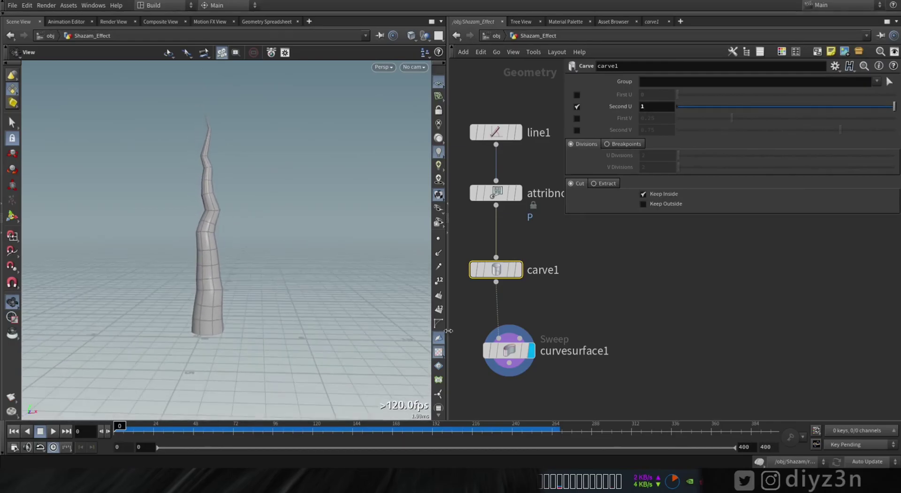
# Step: Move the sweep and carve nodes lower in the network and open the noise node's parameters
pyautogui.moveTo(508, 350); pyautogui.dragTo(505, 369)
pyautogui.moveTo(496, 270); pyautogui.dragTo(495, 287)
pyautogui.click(496, 192)
pyautogui.scroll(-1, 748, 360)
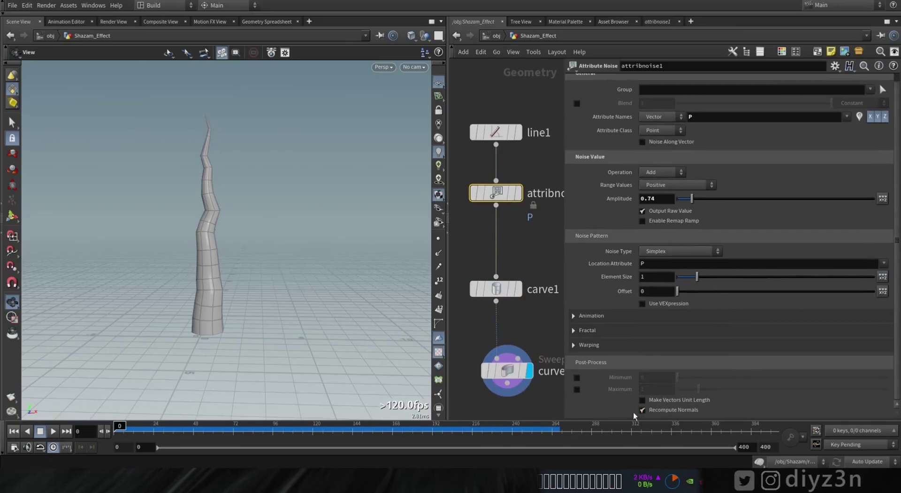
# Step: Try the Animate Noise option on the noise node
pyautogui.click(588, 312)
pyautogui.click(650, 330)
pyautogui.moveTo(706, 340)
pyautogui.mouseDown()
pyautogui.moveTo(679, 346)
pyautogui.moveTo(785, 354)
pyautogui.moveTo(696, 347)
pyautogui.mouseUp()
pyautogui.click(658, 334)
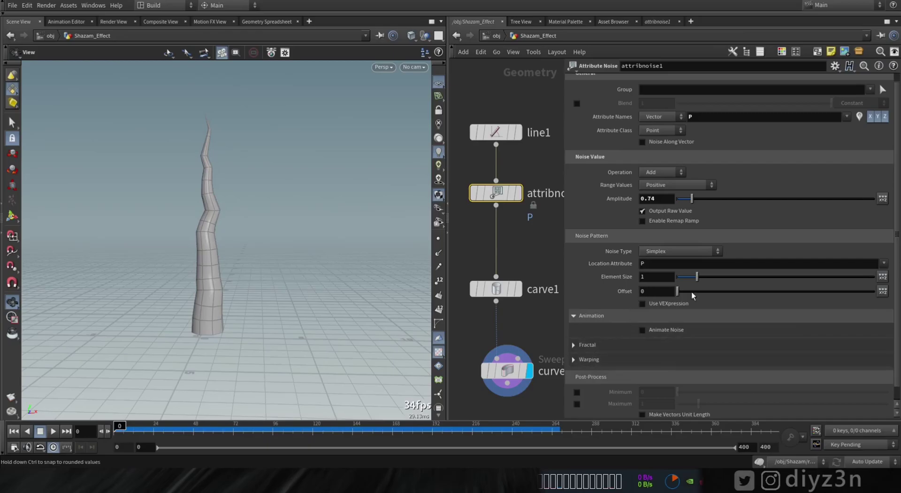
# Step: Set the noise pattern's offset to the expression $T and preview the animation, returning to the first frame
pyautogui.moveTo(657, 291)
pyautogui.mouseDown(button='middle')
pyautogui.moveTo(699, 311)
pyautogui.moveTo(655, 293)
pyautogui.mouseUp(button='middle')
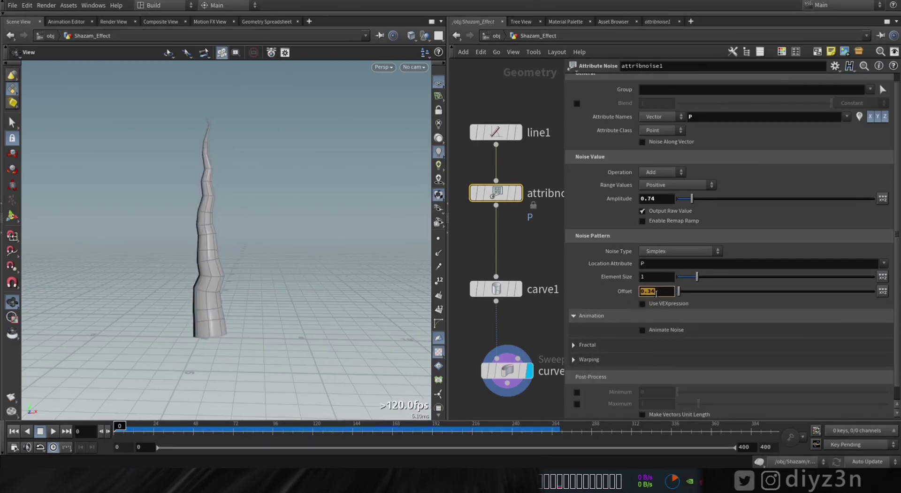
pyautogui.write('$T')
pyautogui.press('Return')
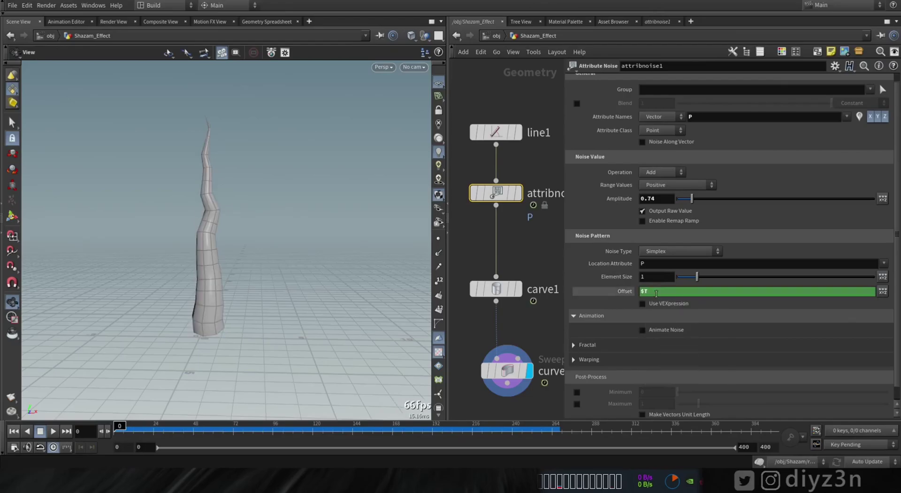
pyautogui.click(53, 432)
pyautogui.click(14, 430)
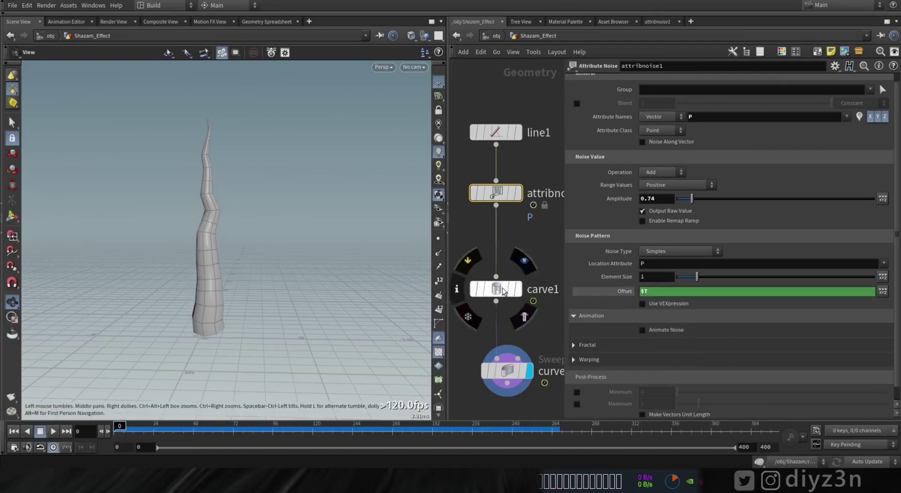
# Step: Set carve1's Second U to the expression $T and play the growth animation briefly
pyautogui.click(497, 288)
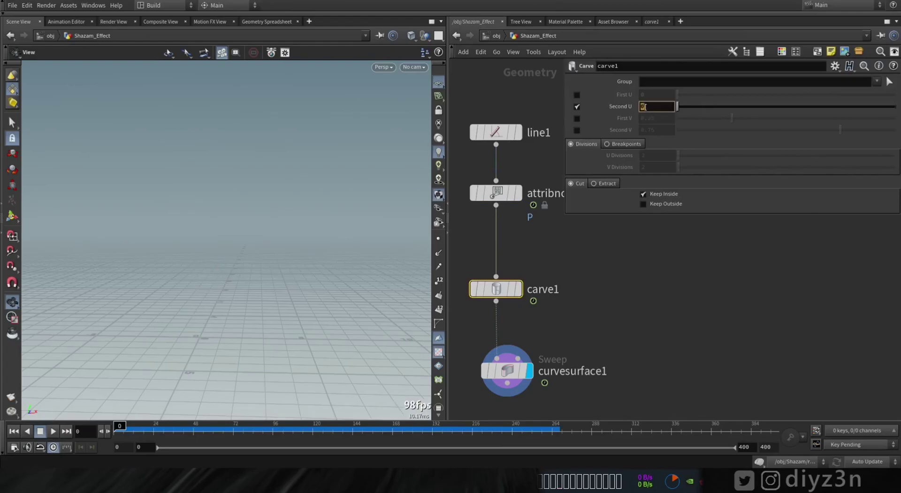
pyautogui.write('$T')
pyautogui.press('Return')
pyautogui.click(53, 430)
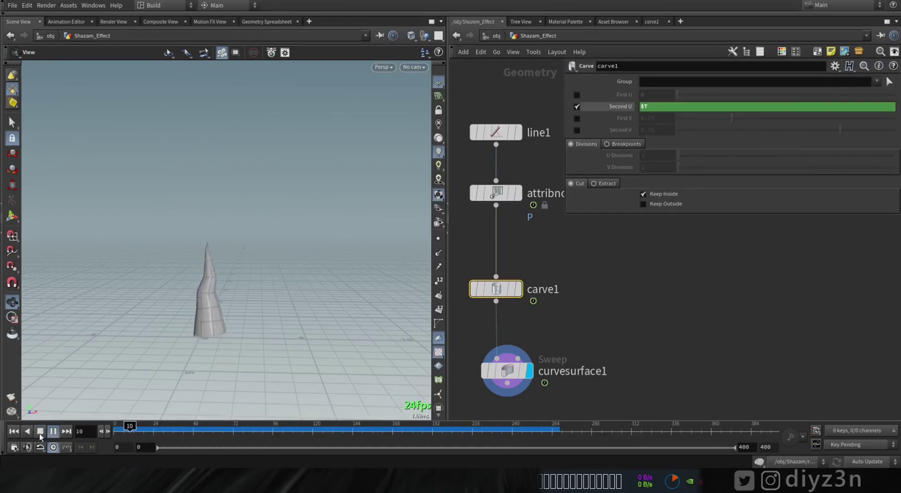
pyautogui.click(40, 430)
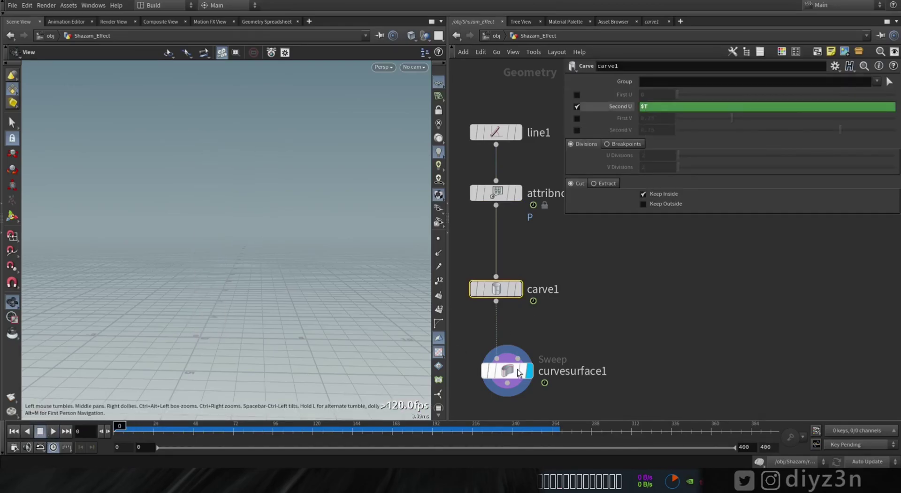
# Step: Set attribnoise1's noise pattern offset to $T * .25, preview the animation and return to the first frame
pyautogui.click(492, 190)
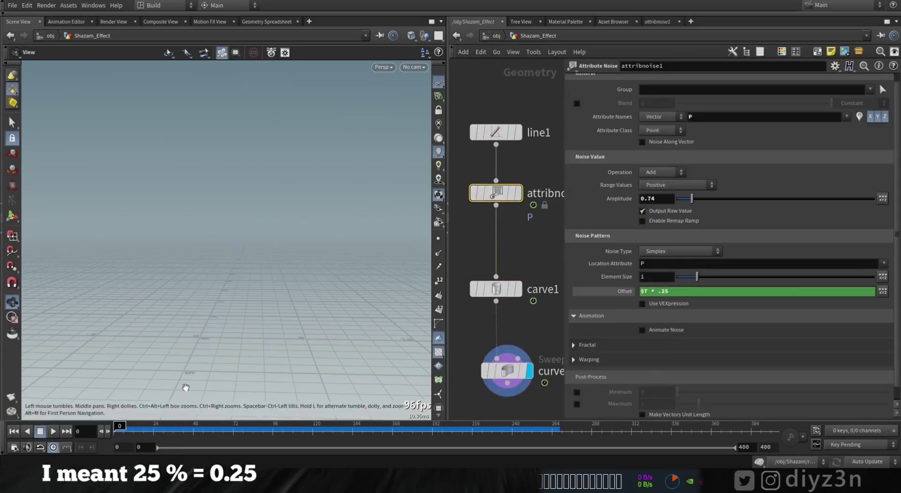
pyautogui.click(53, 431)
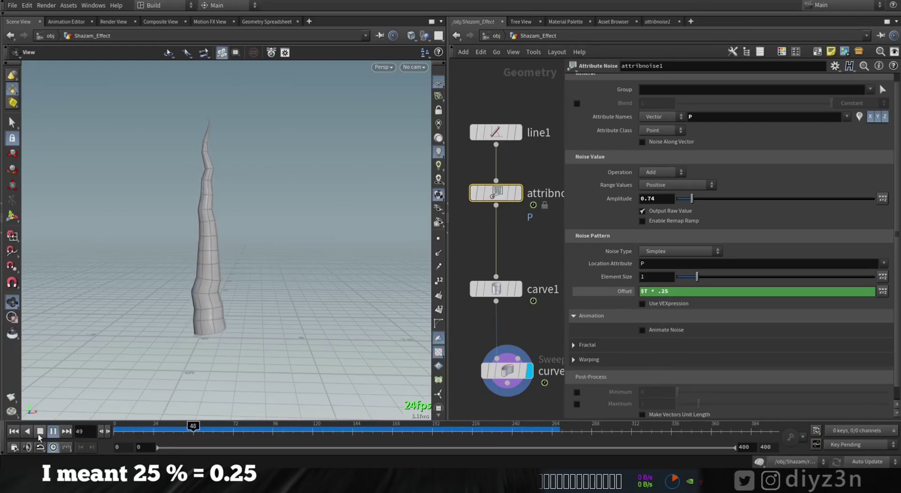
pyautogui.click(14, 431)
# Step: Try carve1's Second U expression at $T *.1, preview the growth, and try a multiplier of .3
pyautogui.click(496, 289)
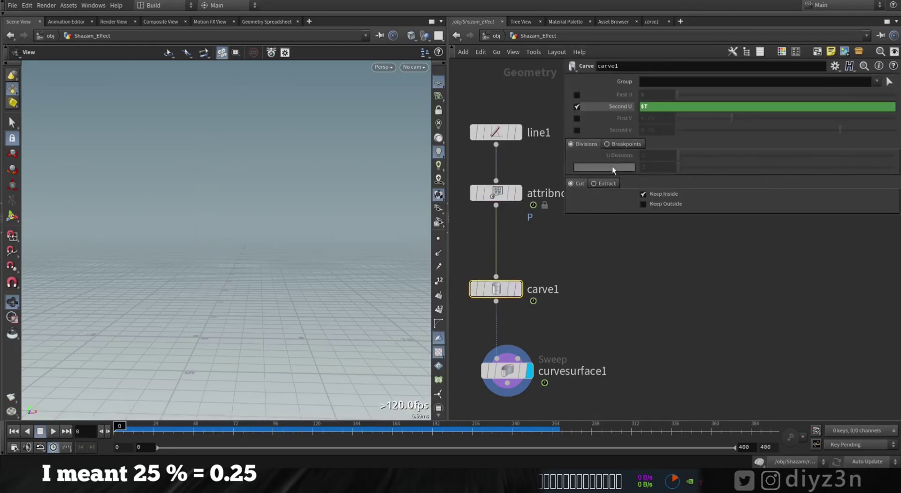
pyautogui.click(675, 106)
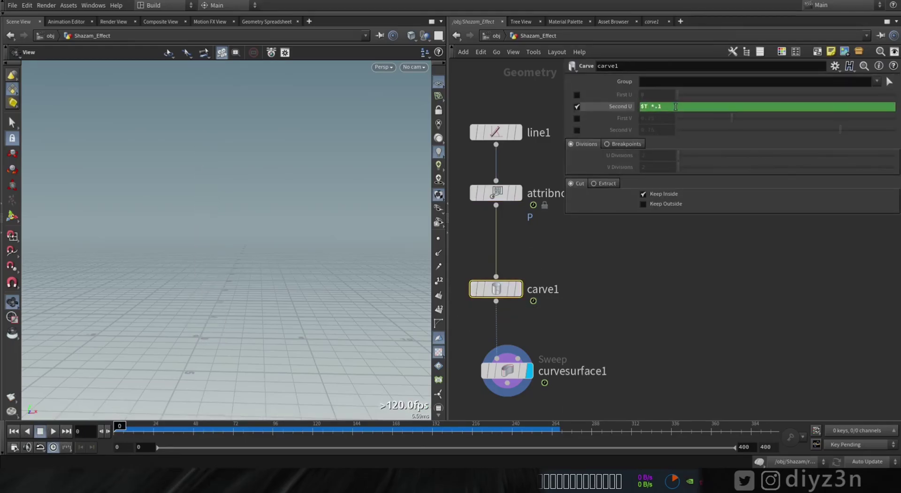
pyautogui.click(53, 431)
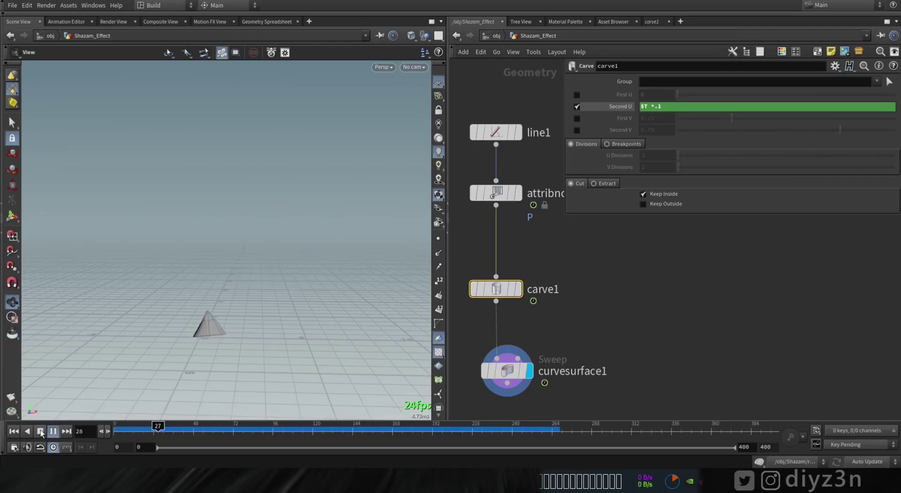
pyautogui.click(40, 431)
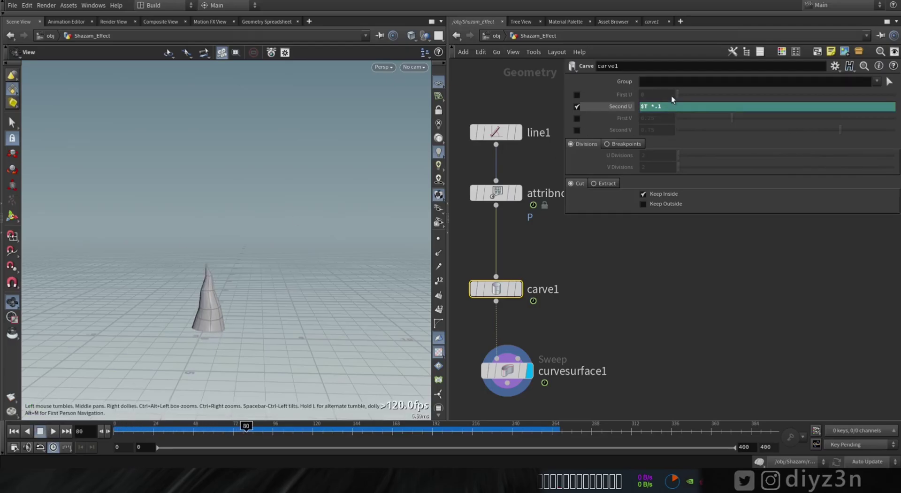
pyautogui.press('BackSpace')
pyautogui.write('3')
pyautogui.press('Return')
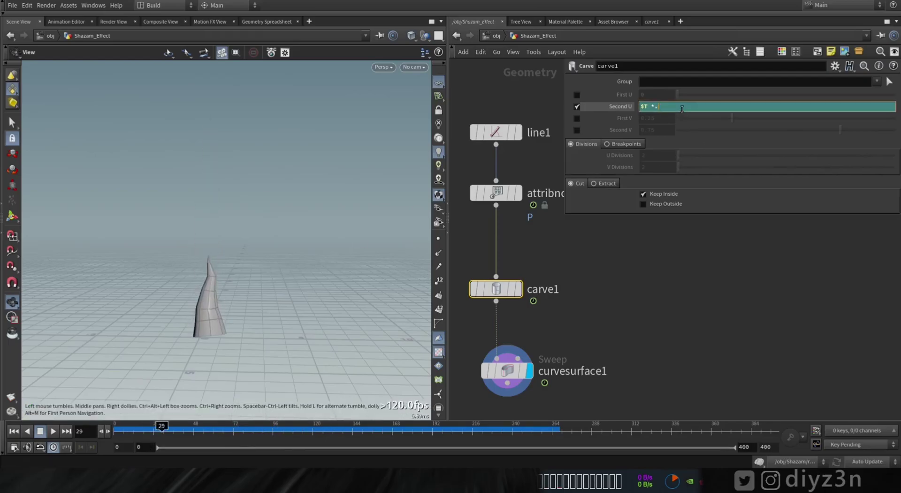
# Step: Set carve1's Second U to $T *.2 and play the growth animation from the first frame
pyautogui.write('2')
pyautogui.press('Return')
pyautogui.click(14, 430)
pyautogui.click(52, 431)
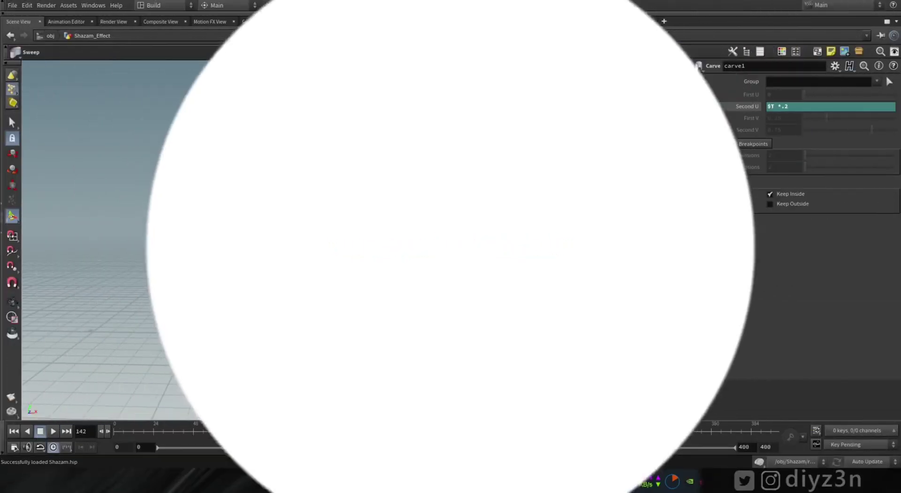
# Step: Add a Tube node beside line1 and display it with curvesurface1 shown as a template
pyautogui.press('Tab')
pyautogui.write('tube')
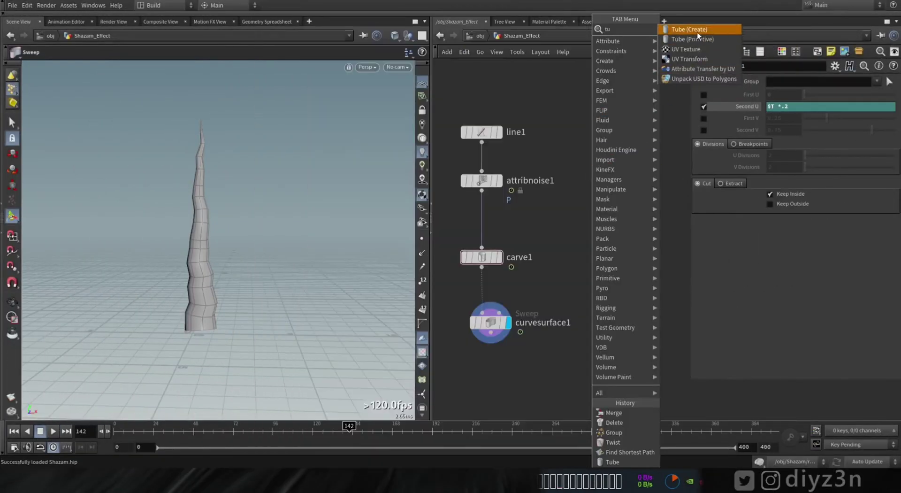
pyautogui.press('Return')
pyautogui.click(596, 132)
pyautogui.click(503, 322)
pyautogui.click(613, 132)
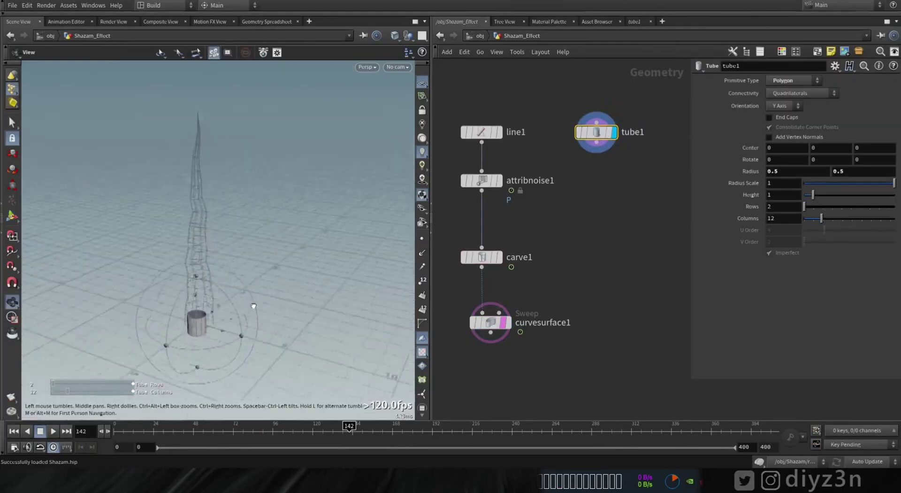
# Step: Stretch the tube upward to a height of about 10.92 and set both radii to 3.42
pyautogui.moveTo(197, 321); pyautogui.dragTo(242, 206)
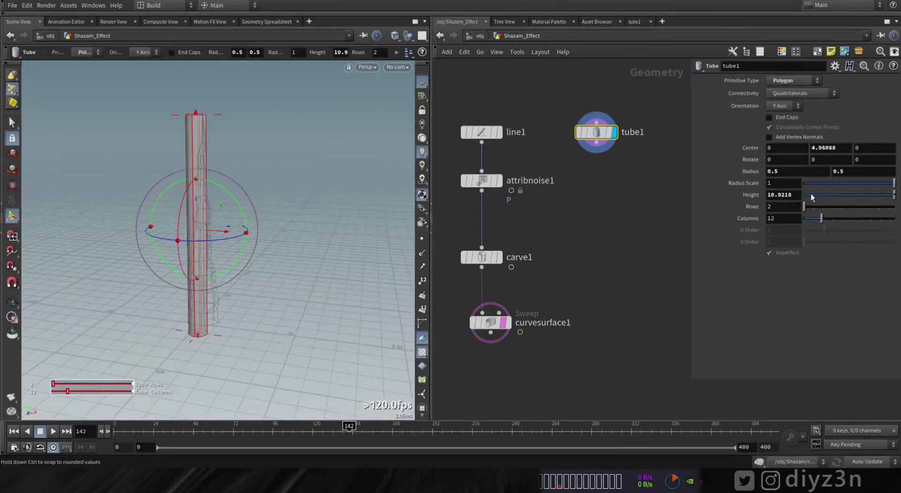
pyautogui.middleClick(780, 181)
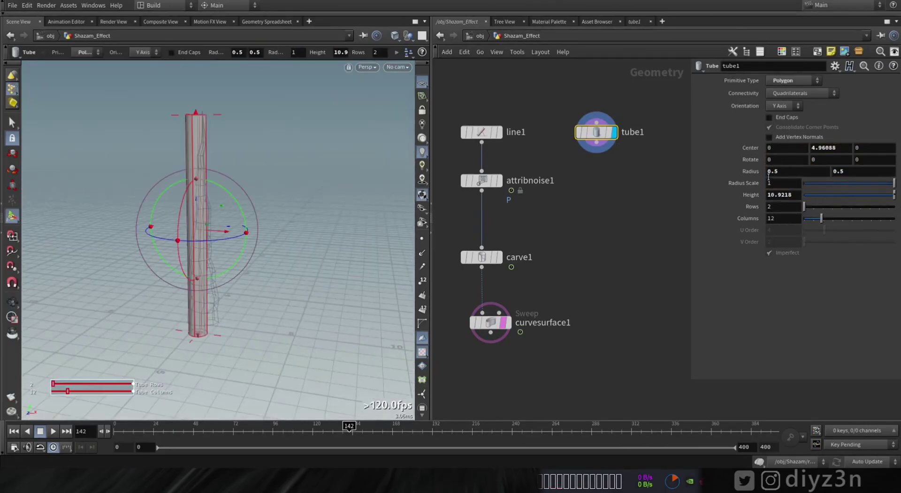
pyautogui.moveTo(741, 174); pyautogui.dragTo(854, 191, button='middle')
pyautogui.moveTo(255, 133)
pyautogui.keyDown('alt'); pyautogui.mouseDown()
pyautogui.moveTo(258, 143)
pyautogui.moveTo(244, 143)
pyautogui.mouseUp(); pyautogui.keyUp('alt')
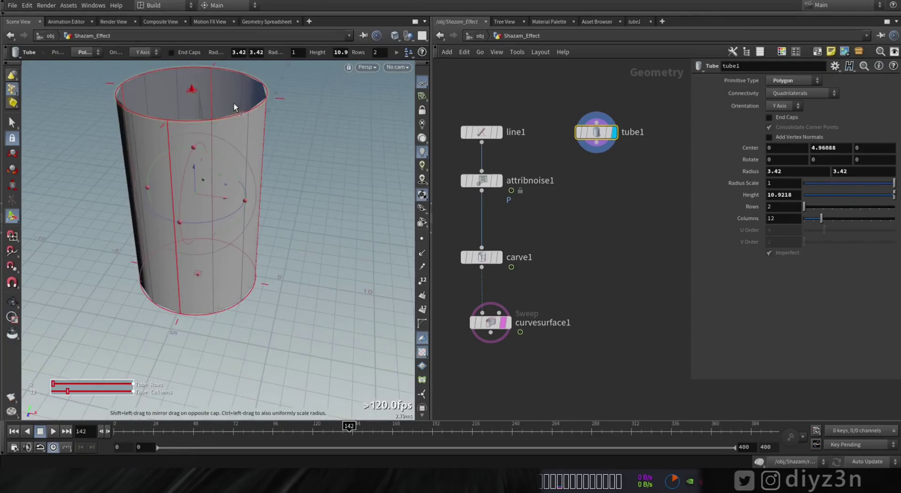
# Step: Shorten the tube to a height of about 9.52 and set its rows to 18
pyautogui.moveTo(235, 107); pyautogui.dragTo(260, 164)
pyautogui.press('Return')
pyautogui.moveTo(824, 209); pyautogui.dragTo(833, 206)
# Step: Add a Find Shortest Path node below tube1, fed by the tube, and display it
pyautogui.moveTo(600, 171); pyautogui.dragTo(582, 195, button='middle')
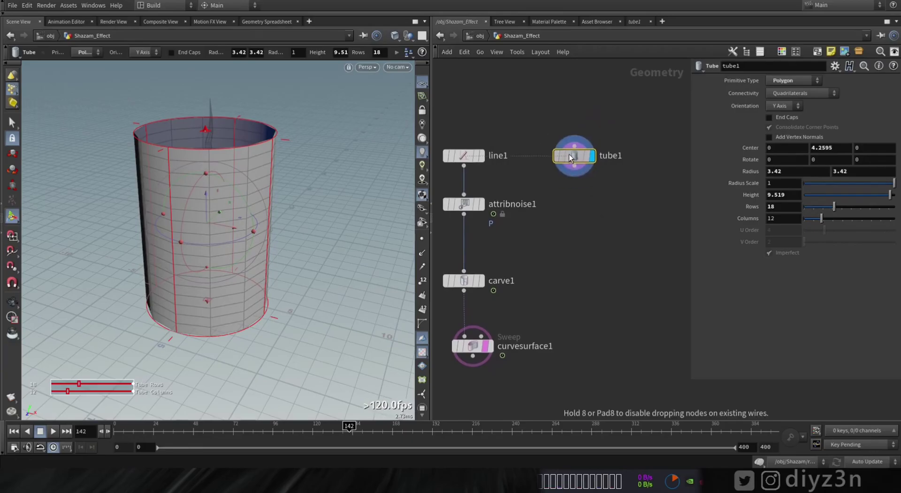
pyautogui.press('Tab')
pyautogui.write('fi')
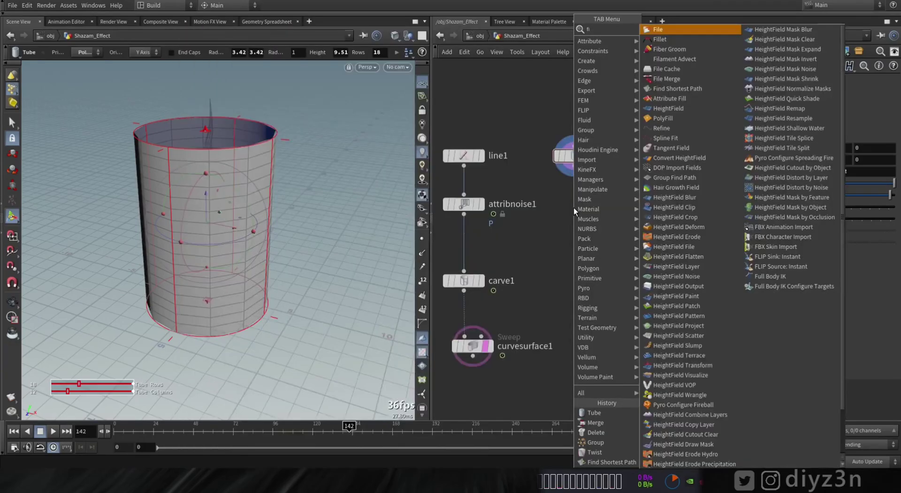
pyautogui.write('n')
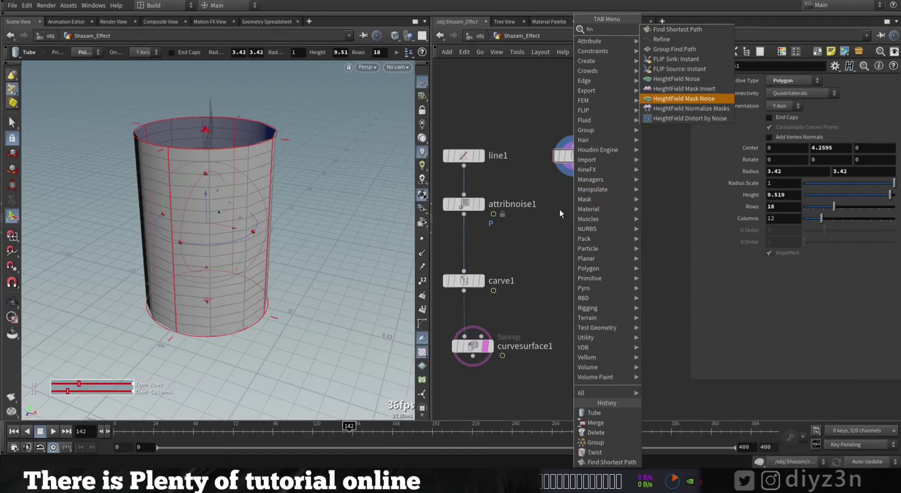
pyautogui.click(677, 30)
pyautogui.click(580, 198)
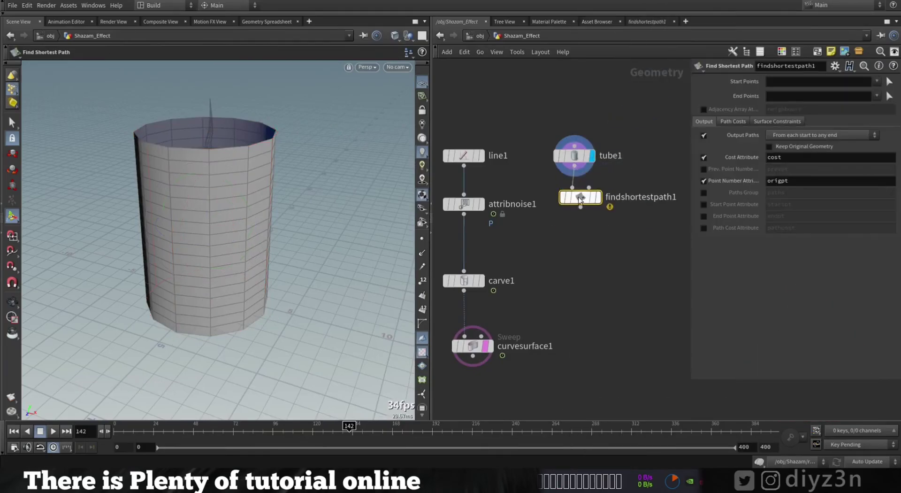
pyautogui.moveTo(578, 200); pyautogui.dragTo(580, 233)
pyautogui.click(602, 207)
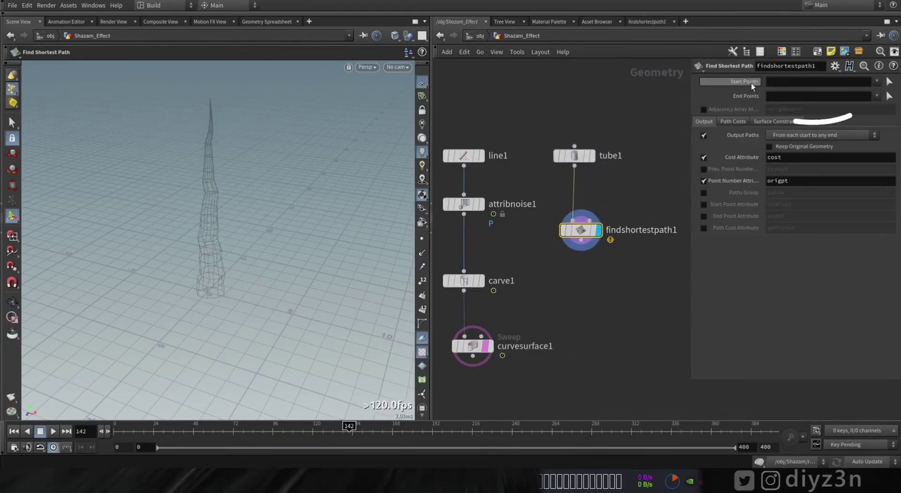
# Step: Set the path's start points to the tube's bottom ring (204-215) and its end points to the top ring (0-11)
pyautogui.click(888, 80)
pyautogui.keyDown('alt'); pyautogui.moveTo(275, 199); pyautogui.dragTo(176, 305); pyautogui.keyUp('alt')
pyautogui.press('Return')
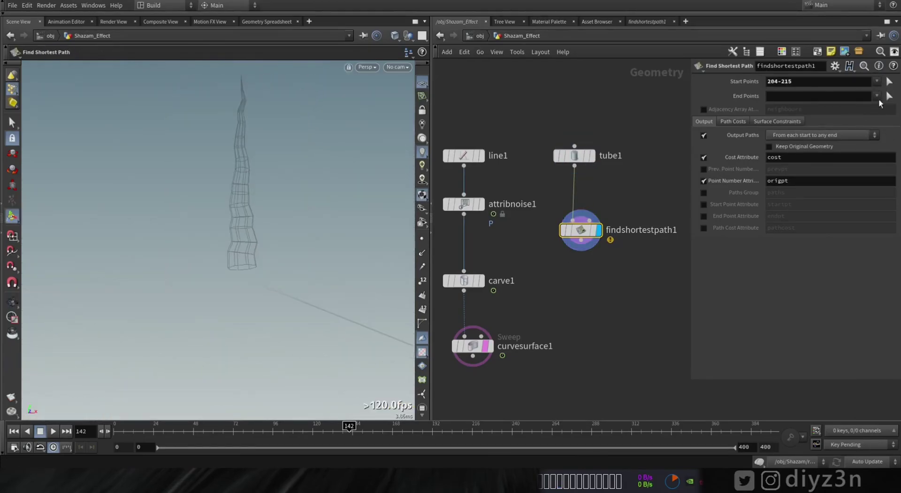
pyautogui.click(888, 96)
pyautogui.keyDown('alt'); pyautogui.moveTo(374, 147); pyautogui.dragTo(322, 239); pyautogui.keyUp('alt')
pyautogui.moveTo(127, 86); pyautogui.dragTo(344, 138)
pyautogui.press('Return')
pyautogui.moveTo(328, 175); pyautogui.dragTo(202, 206)
# Step: Insert a Twist node between tube1 and findshortestpath1 and display it
pyautogui.moveTo(566, 237)
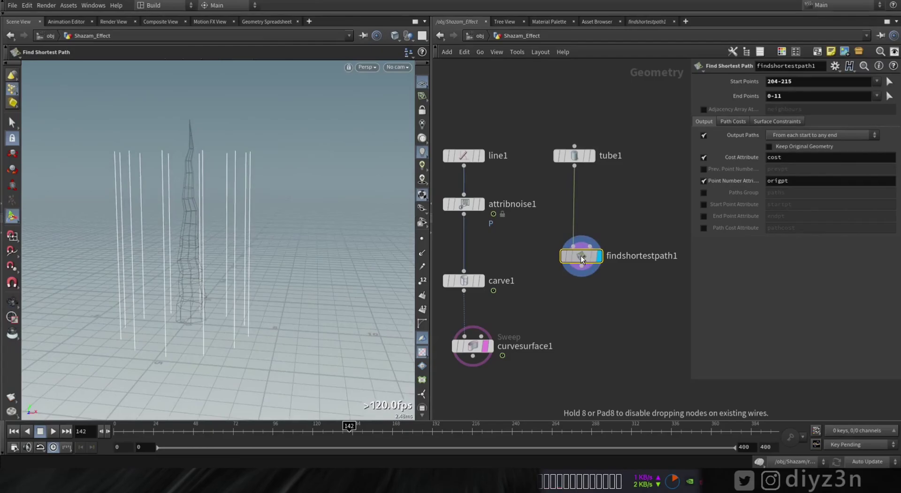
pyautogui.press('Tab')
pyautogui.write('tw')
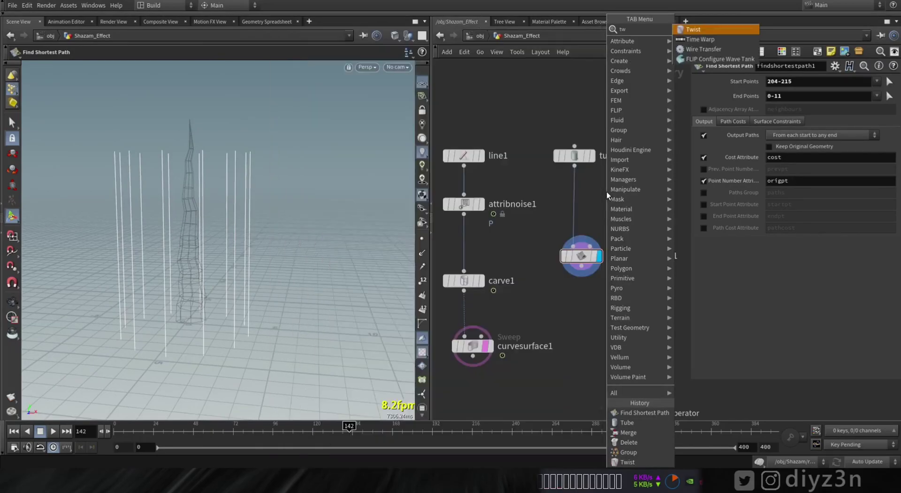
pyautogui.click(693, 30)
pyautogui.click(571, 208)
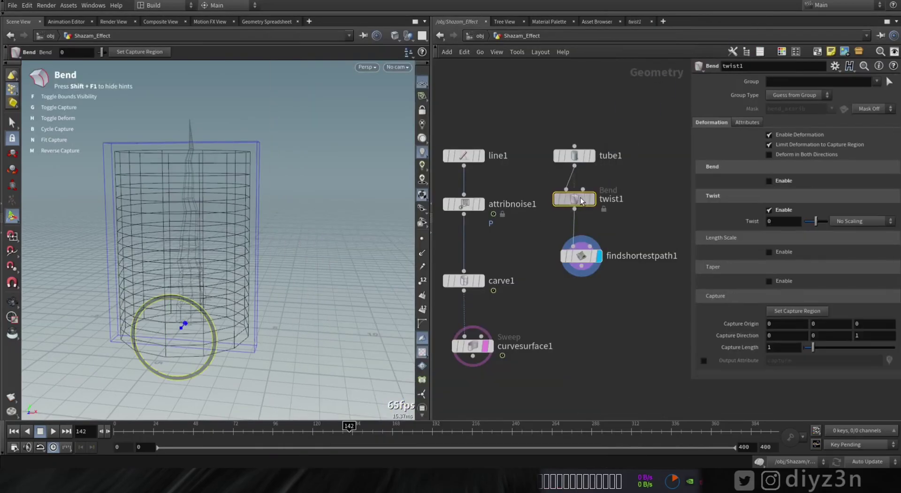
pyautogui.click(596, 183)
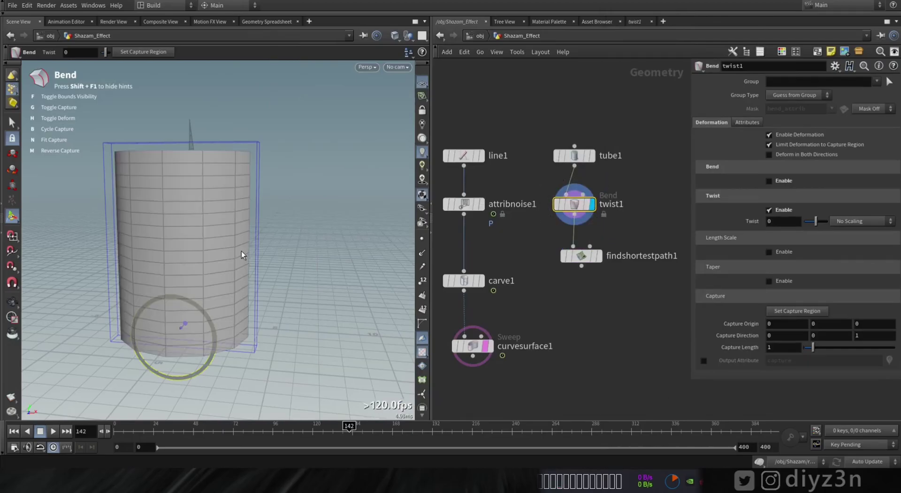
# Step: Set the twist's capture region vertically through the tube, from its base centre to just above its upper rim
pyautogui.moveTo(239, 249)
pyautogui.keyDown('alt'); pyautogui.mouseDown()
pyautogui.moveTo(217, 312)
pyautogui.moveTo(234, 260)
pyautogui.mouseUp(); pyautogui.keyUp('alt')
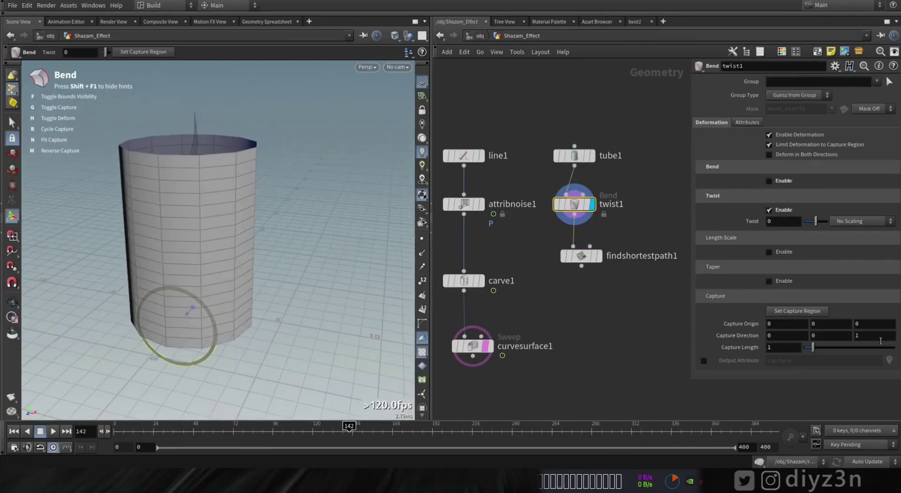
pyautogui.click(804, 311)
pyautogui.press('Escape')
pyautogui.moveTo(199, 273); pyautogui.dragTo(267, 366)
pyautogui.press('Return')
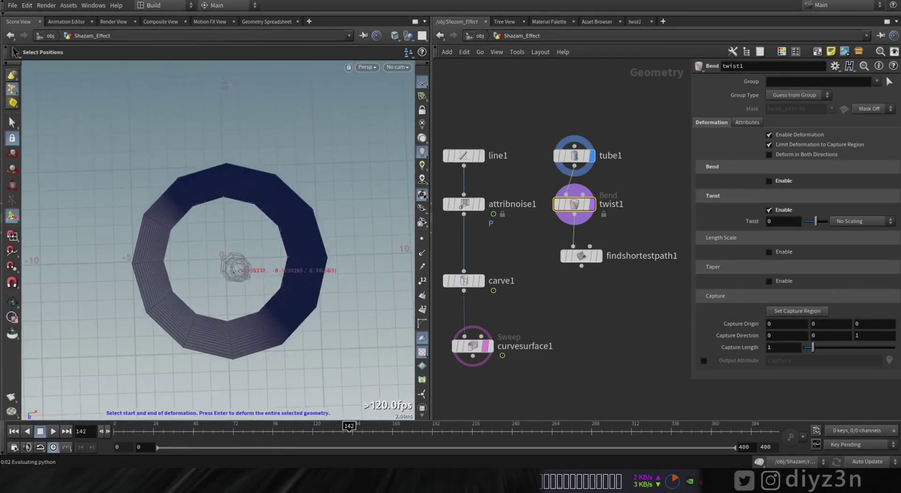
pyautogui.keyDown('alt'); pyautogui.moveTo(255, 321); pyautogui.dragTo(244, 125); pyautogui.keyUp('alt')
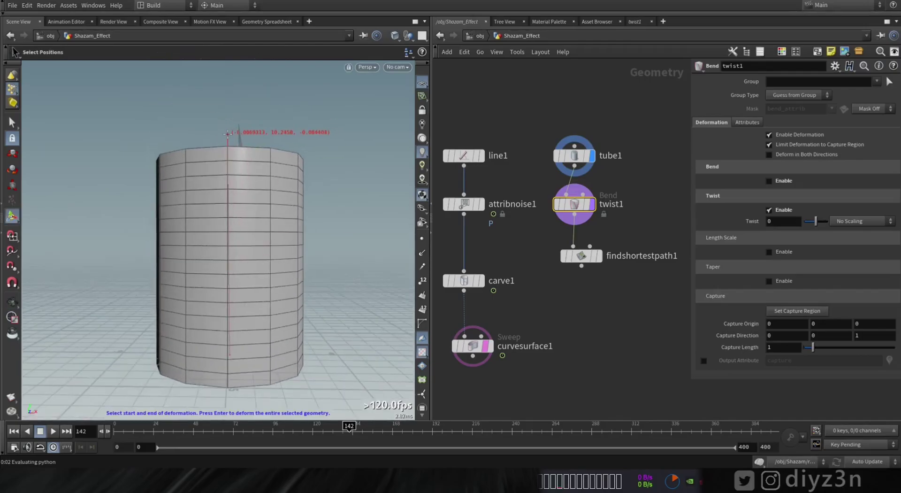
pyautogui.click(227, 133)
# Step: Twist the tube by about -264.7 with findshortestpath1 displayed, and move that node lower in the network
pyautogui.moveTo(262, 152); pyautogui.dragTo(227, 230)
pyautogui.moveTo(224, 140); pyautogui.dragTo(71, 184)
pyautogui.moveTo(581, 255)
pyautogui.click(603, 233)
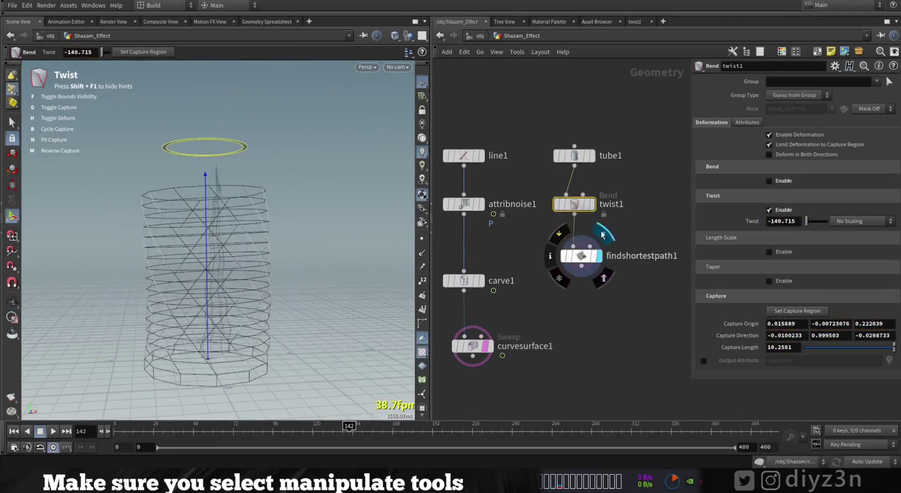
pyautogui.moveTo(223, 143); pyautogui.dragTo(90, 157)
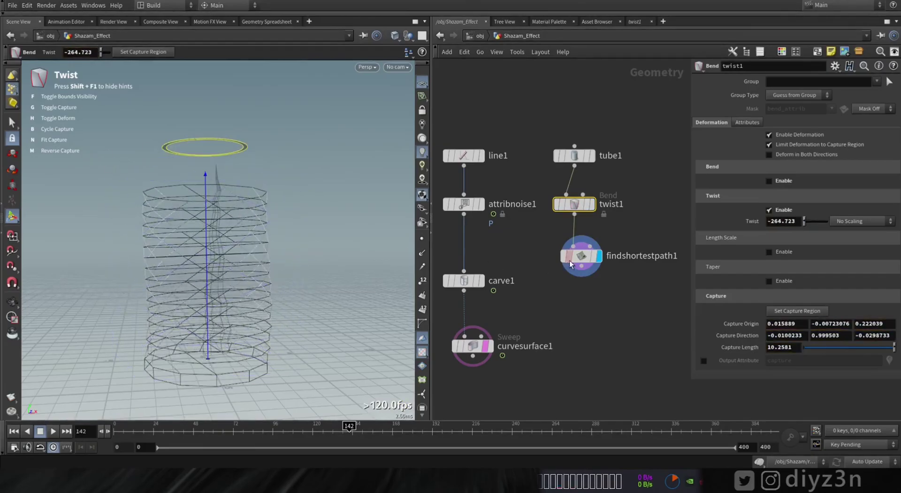
pyautogui.click(571, 258)
pyautogui.keyDown('alt'); pyautogui.moveTo(326, 282); pyautogui.dragTo(428, 288); pyautogui.keyUp('alt')
pyautogui.moveTo(582, 263); pyautogui.dragTo(581, 296)
# Step: Enable Taper on twist1 and narrow the upper end to a taper of about 0.36
pyautogui.click(573, 203)
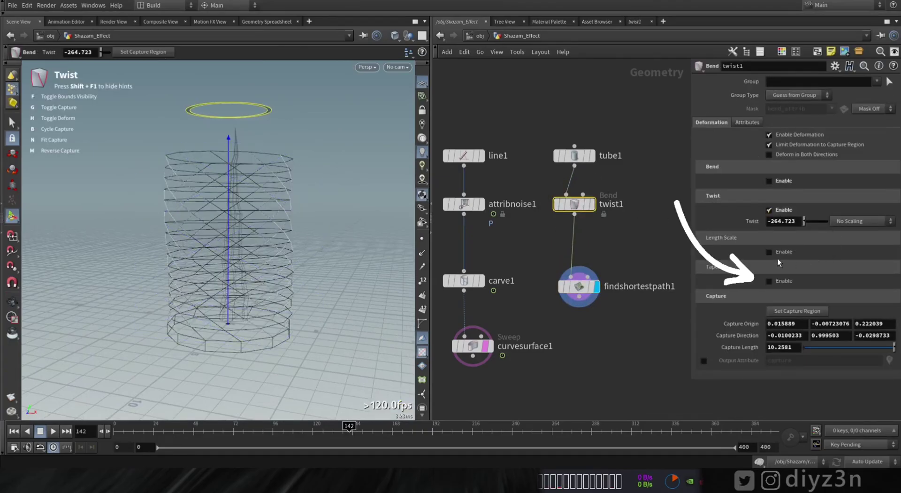
pyautogui.click(769, 281)
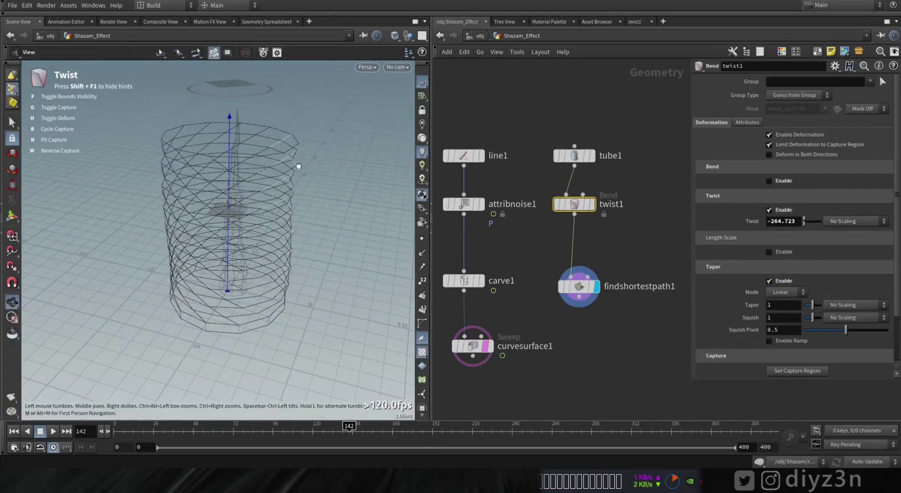
pyautogui.moveTo(250, 129); pyautogui.dragTo(234, 137)
# Step: Merge findshortestpath1 with line1 through a Merge node inserted above attribnoise1, and display curvesurface1
pyautogui.moveTo(565, 336); pyautogui.dragTo(572, 266, button='middle')
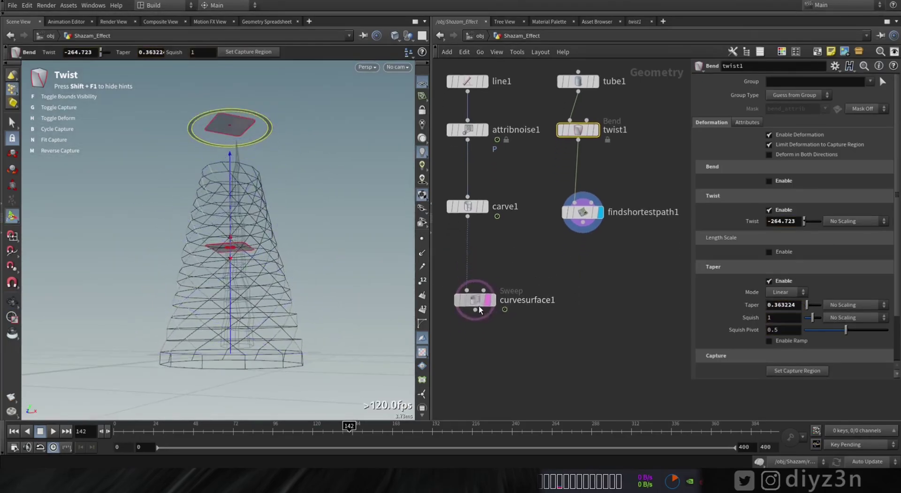
pyautogui.moveTo(479, 312); pyautogui.dragTo(479, 364)
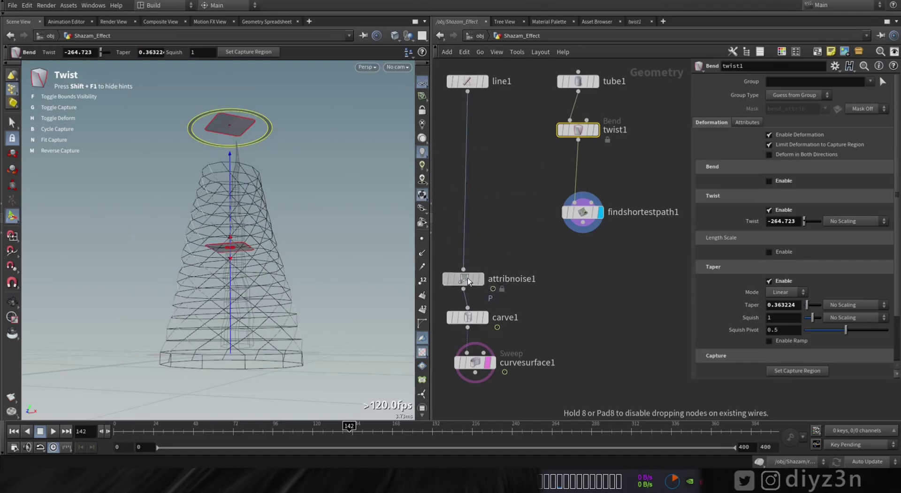
pyautogui.press('Tab')
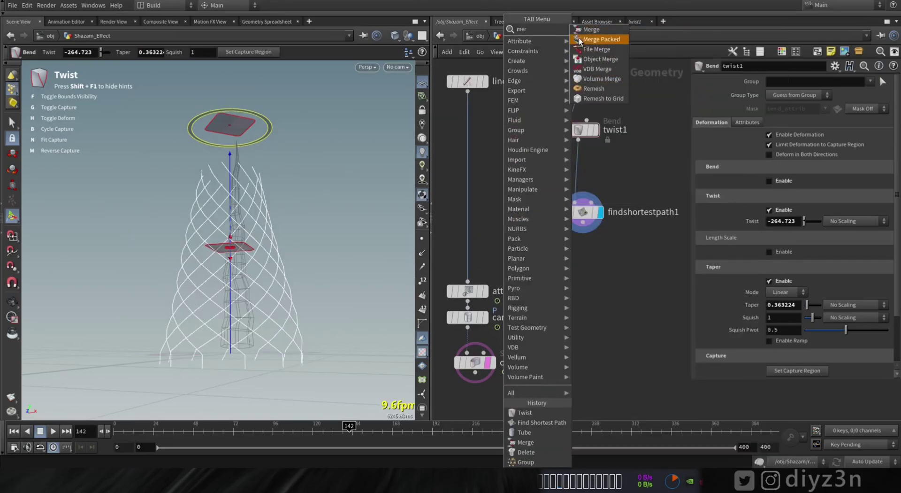
pyautogui.click(606, 36)
pyautogui.click(469, 248)
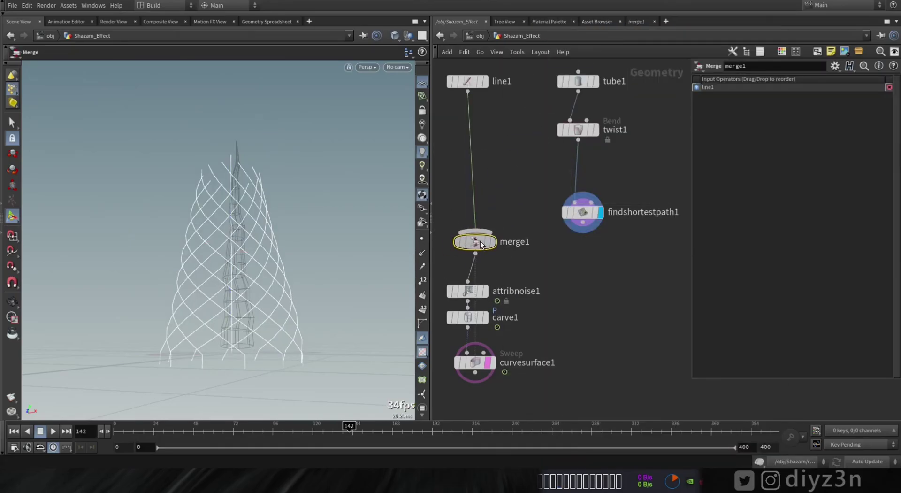
pyautogui.moveTo(501, 227); pyautogui.dragTo(582, 218)
pyautogui.click(491, 360)
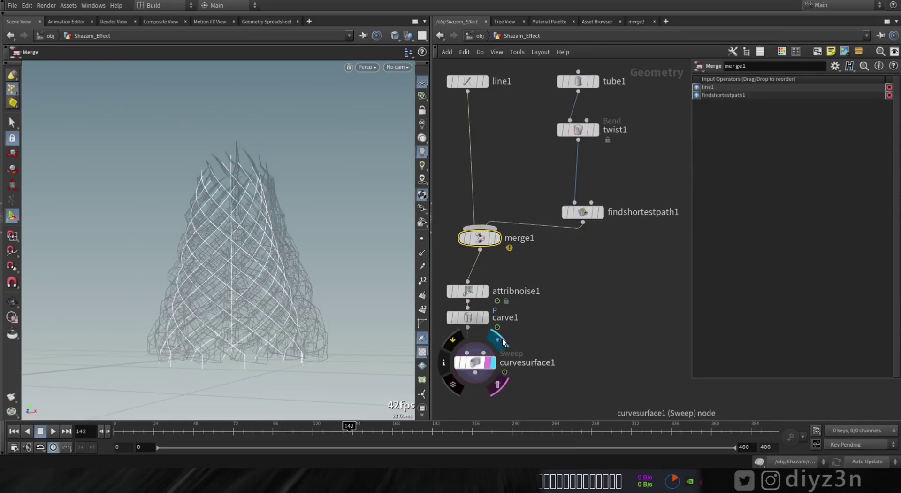
# Step: Preview the swept curves around frame 130 and set twist1's twist to about -320.8
pyautogui.click(472, 364)
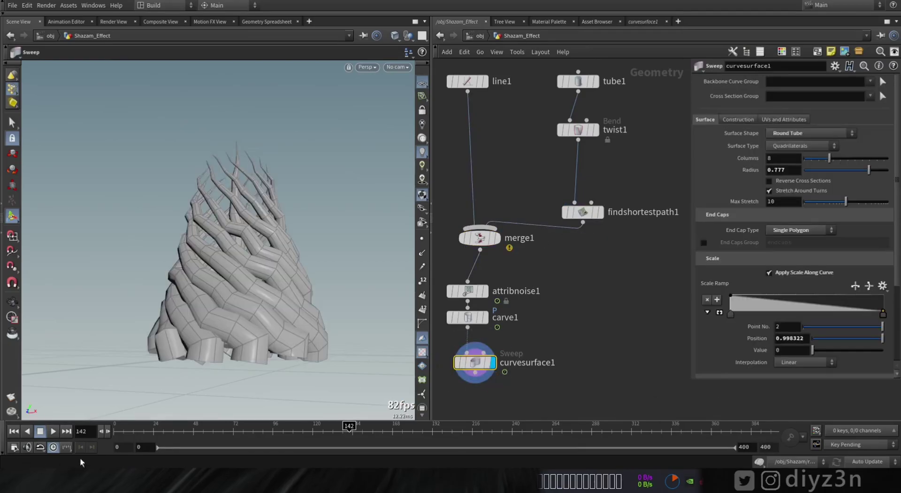
pyautogui.moveTo(117, 430); pyautogui.dragTo(330, 434)
pyautogui.keyDown('alt'); pyautogui.moveTo(220, 209); pyautogui.dragTo(352, 235); pyautogui.keyUp('alt')
pyautogui.moveTo(581, 133); pyautogui.dragTo(572, 167, button='middle')
pyautogui.click(573, 167)
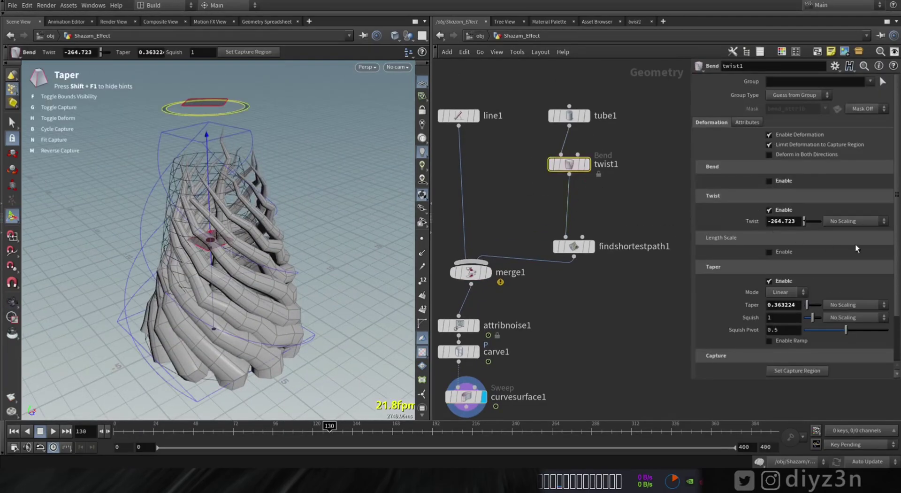
pyautogui.moveTo(243, 109); pyautogui.dragTo(286, 118)
pyautogui.moveTo(271, 213); pyautogui.dragTo(223, 314)
# Step: Display findshortestpath1 and move it up directly beneath twist1 in the network
pyautogui.click(591, 246)
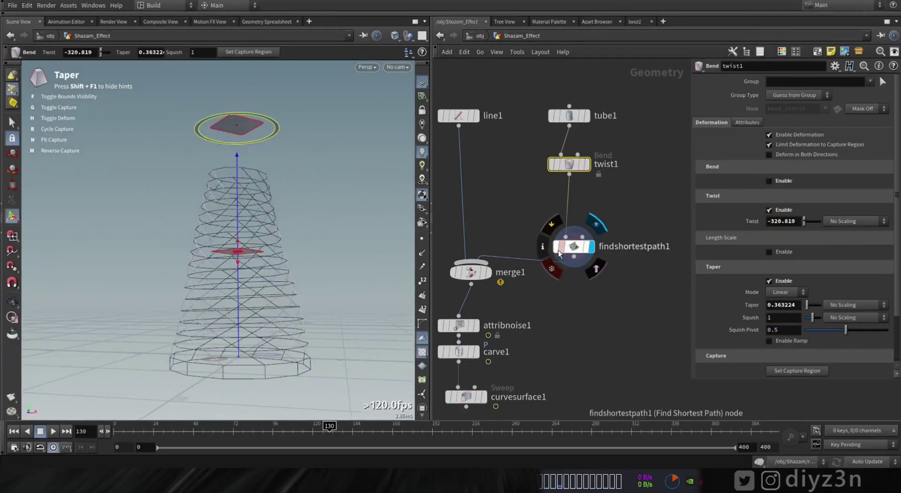
pyautogui.click(575, 246)
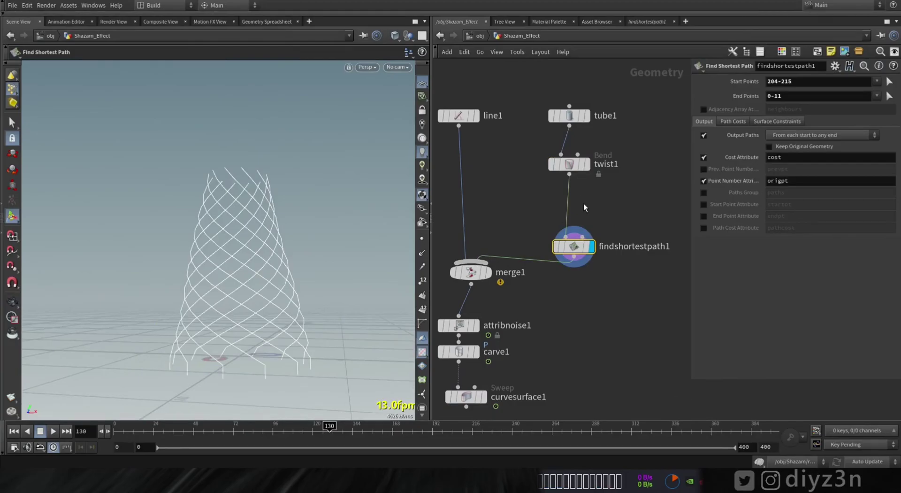
pyautogui.moveTo(574, 248); pyautogui.dragTo(578, 196)
pyautogui.click(569, 164)
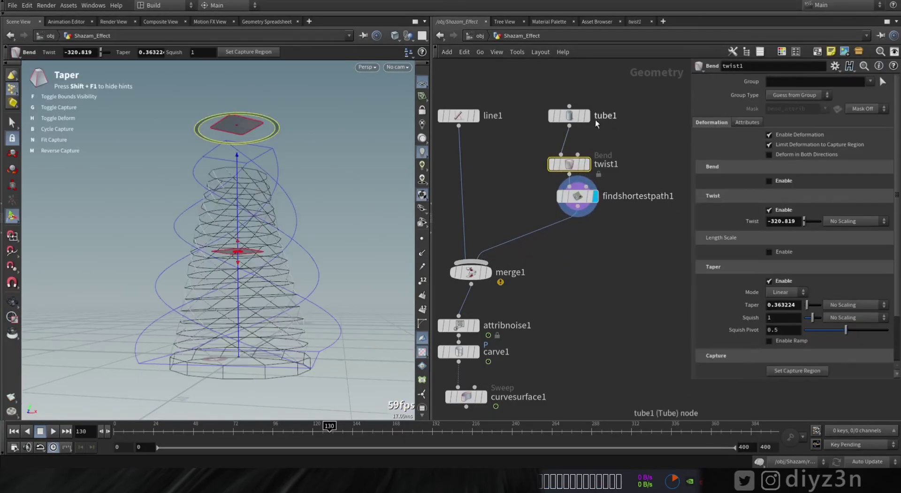
pyautogui.click(587, 117)
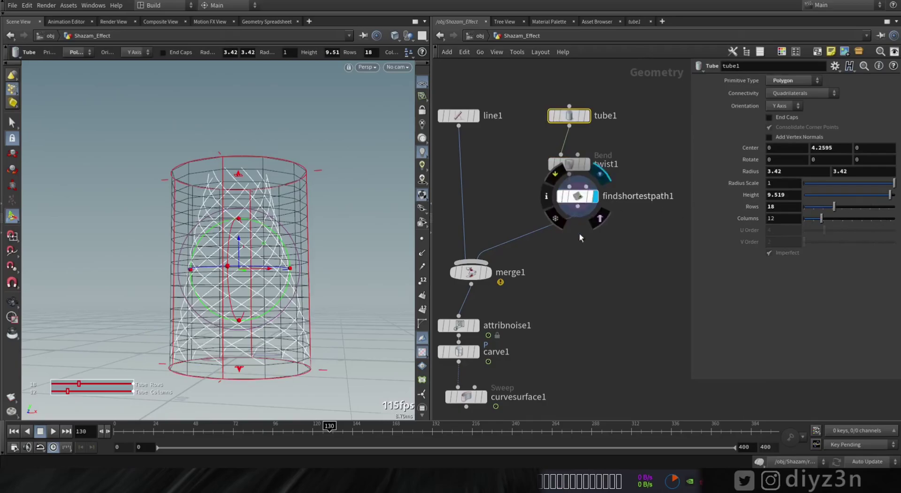
# Step: Insert a displayed Group node below findshortestpath1, disable its base group, and keep primitives by random chance at 37.5 percent
pyautogui.press('Tab')
pyautogui.write('gr')
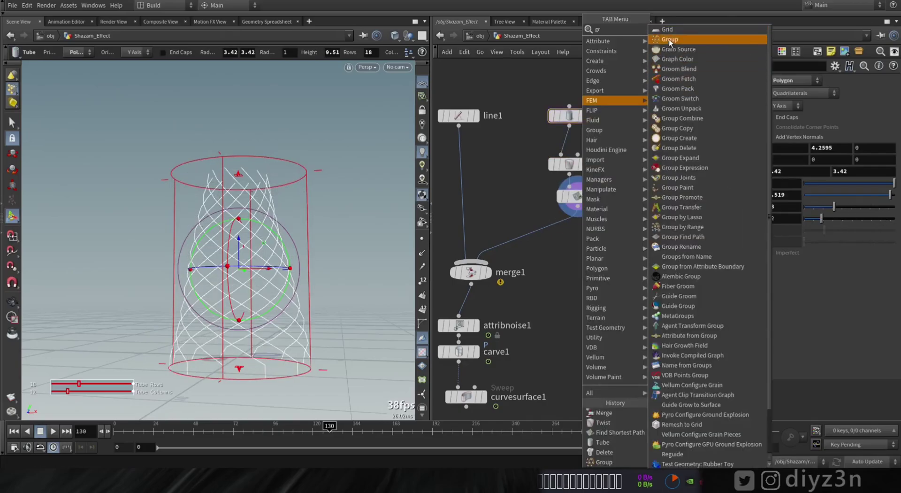
pyautogui.click(670, 40)
pyautogui.click(583, 233)
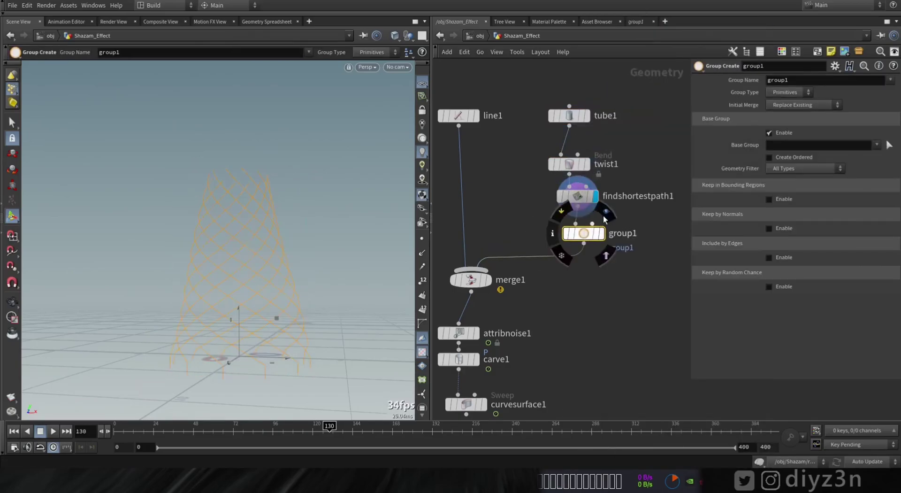
pyautogui.click(605, 215)
pyautogui.click(773, 132)
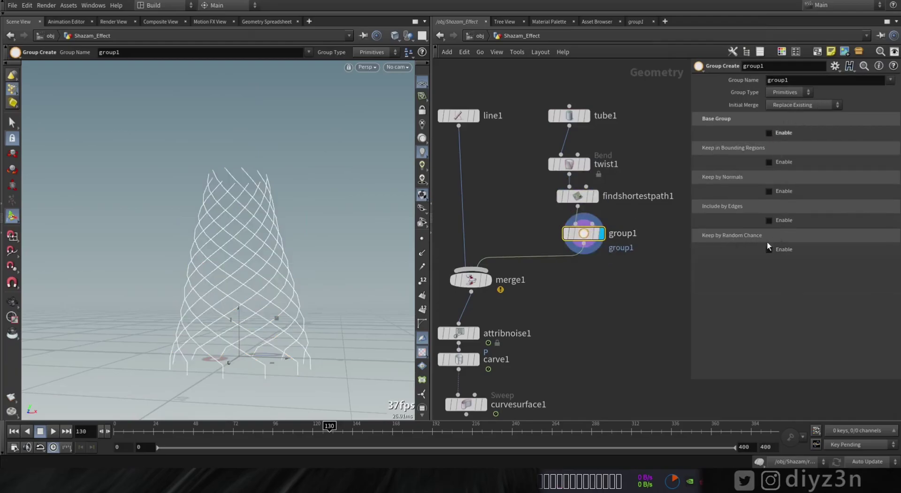
pyautogui.click(768, 249)
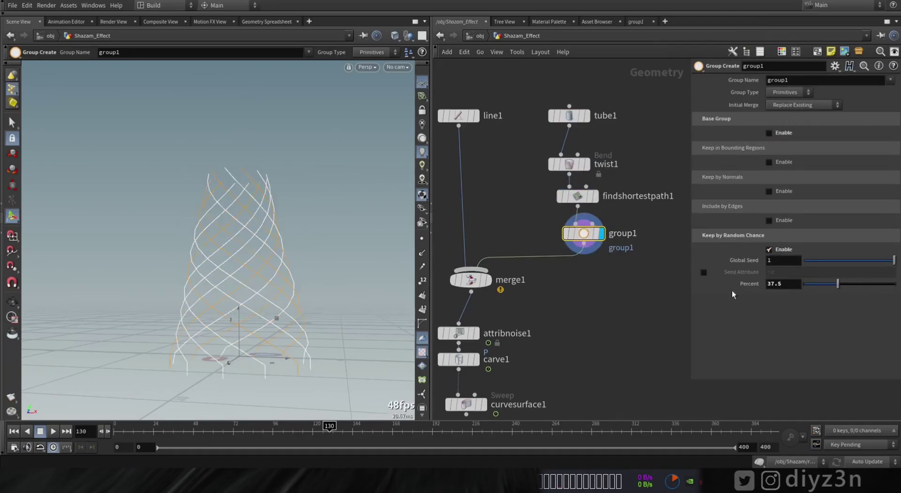
# Step: Insert a displayed Delete node between group1 and merge1 and set it to delete the primitives in group1
pyautogui.press('Tab')
pyautogui.moveTo(630, 189)
pyautogui.click(687, 31)
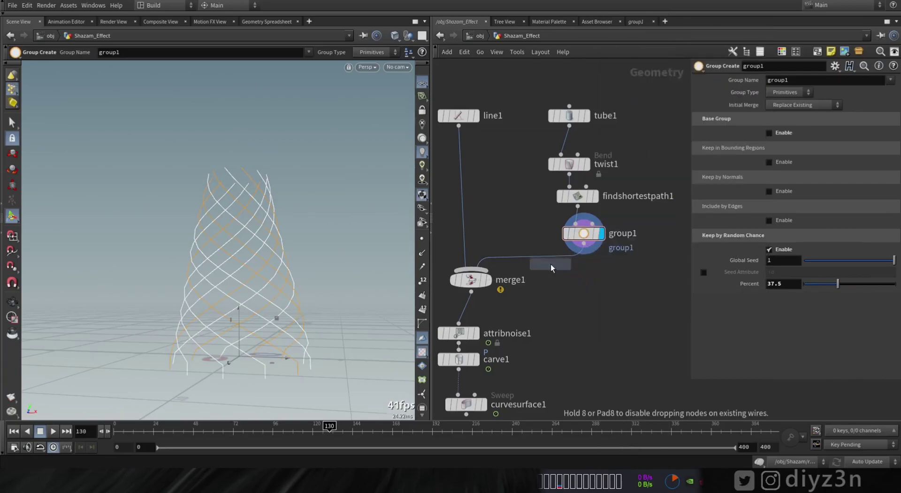
pyautogui.click(551, 273)
pyautogui.moveTo(562, 280); pyautogui.dragTo(598, 283)
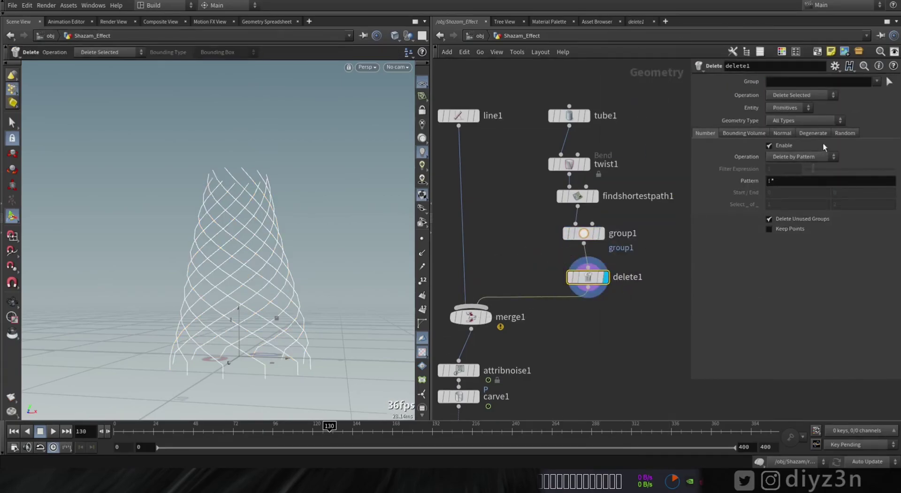
pyautogui.click(876, 84)
pyautogui.click(878, 94)
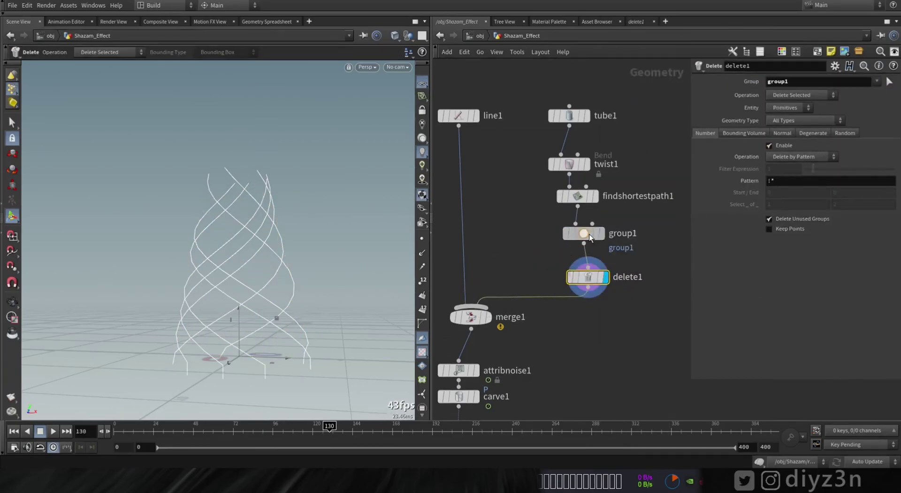
# Step: Set group1's random chance to 36.5 percent and display curvesurface1
pyautogui.click(589, 237)
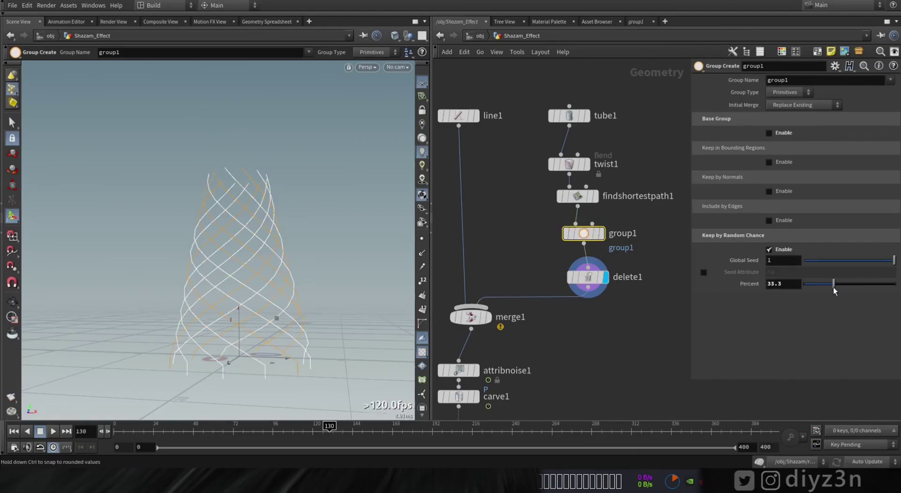
pyautogui.moveTo(525, 349); pyautogui.dragTo(562, 213, button='middle')
pyautogui.click(522, 301)
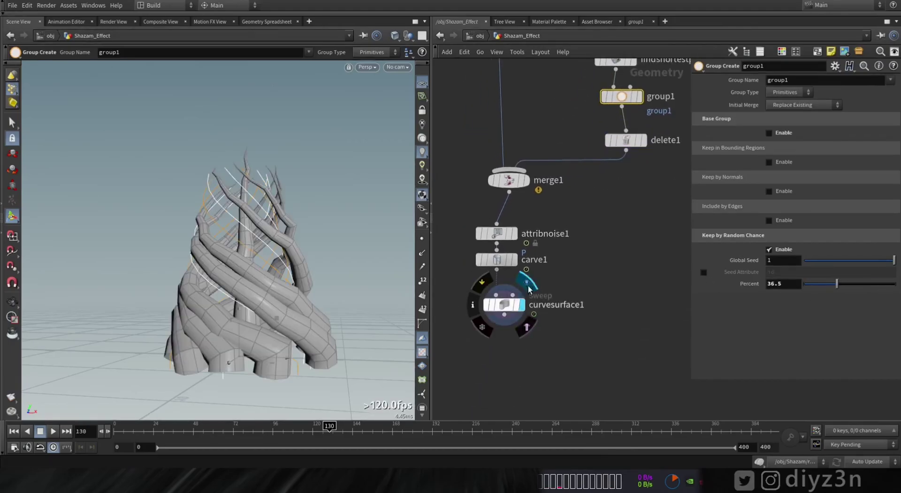
pyautogui.click(511, 309)
# Step: Raise group1's random chance to 58.9 percent so that fewer curves are swept
pyautogui.moveTo(629, 190); pyautogui.dragTo(612, 245, button='middle')
pyautogui.click(605, 152)
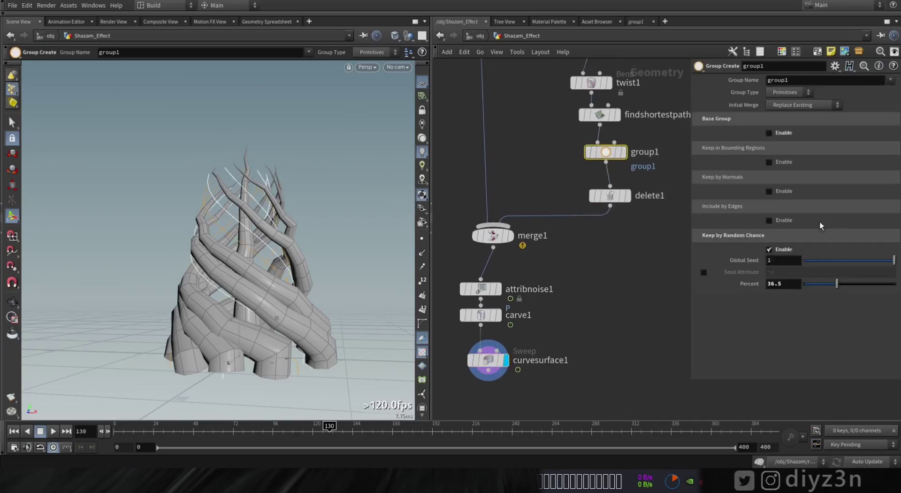
pyautogui.moveTo(839, 283); pyautogui.dragTo(863, 284)
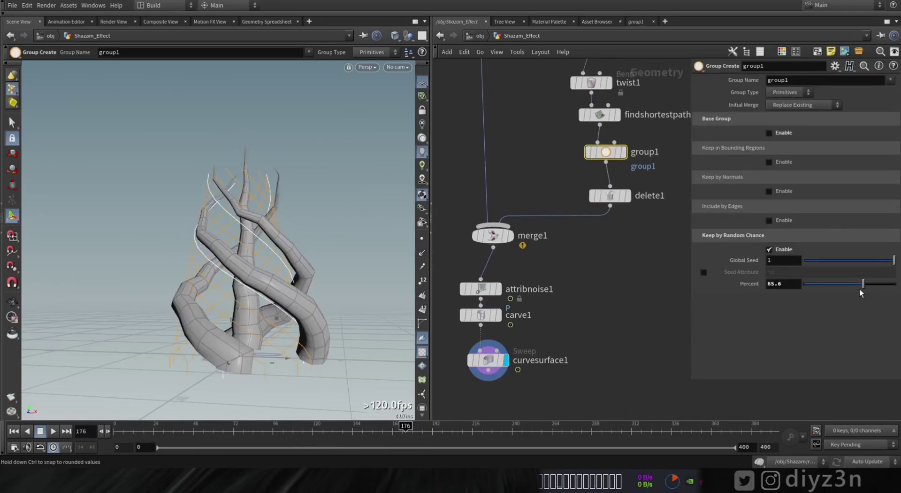
pyautogui.moveTo(860, 289); pyautogui.dragTo(854, 290)
pyautogui.moveTo(528, 251); pyautogui.dragTo(527, 331, button='middle')
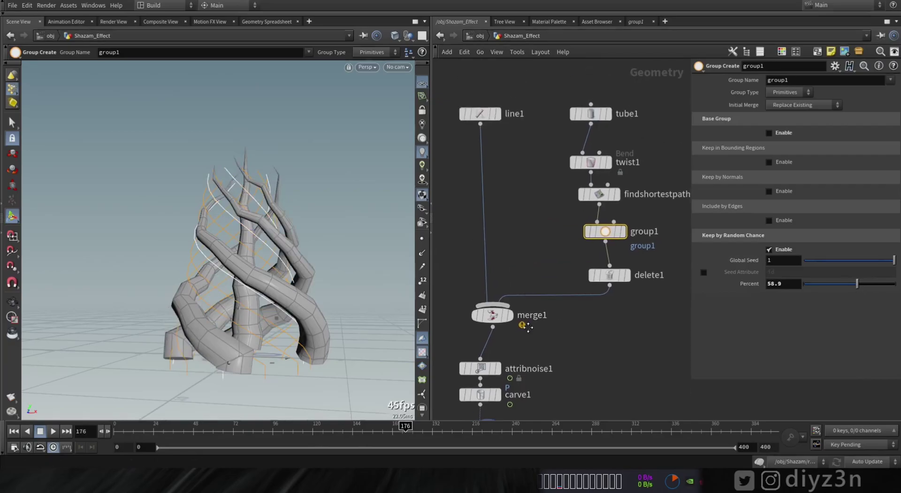
# Step: Set tube1's radius to 4.82 and reduce twist1's taper to about 0.24 with a squish of 0.64
pyautogui.click(586, 116)
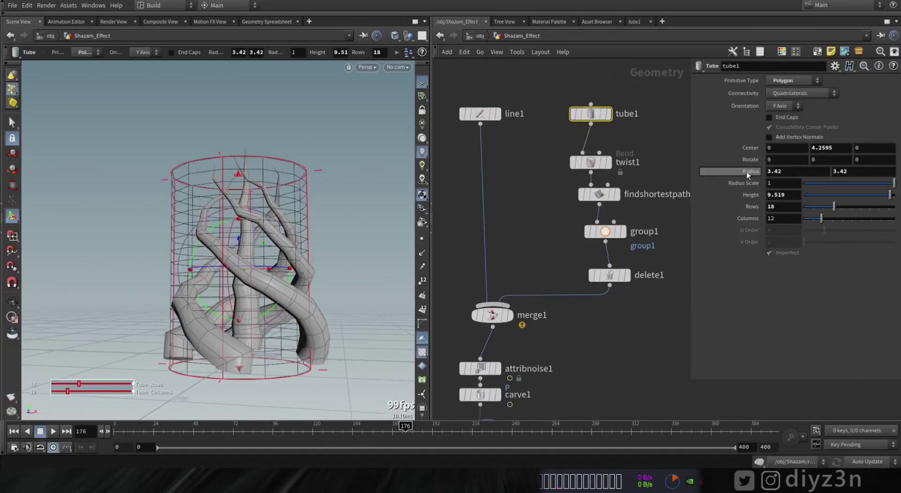
pyautogui.moveTo(747, 175); pyautogui.dragTo(812, 165, button='middle')
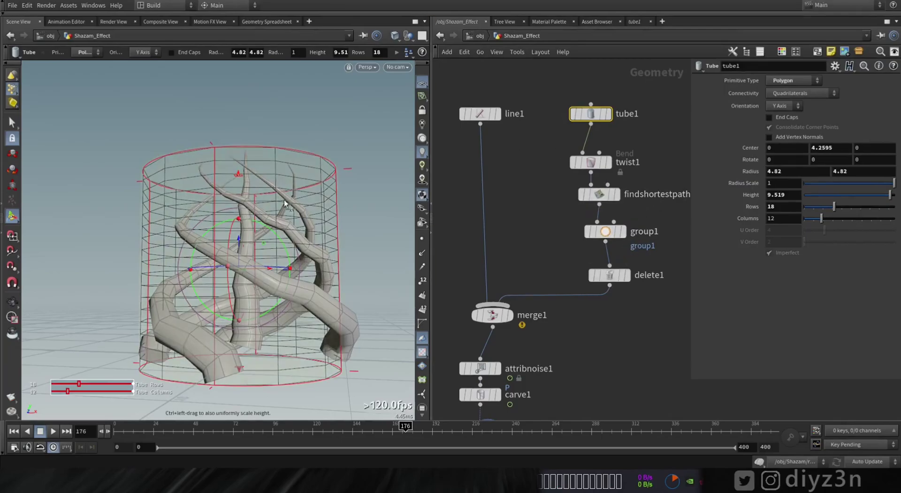
pyautogui.click(591, 161)
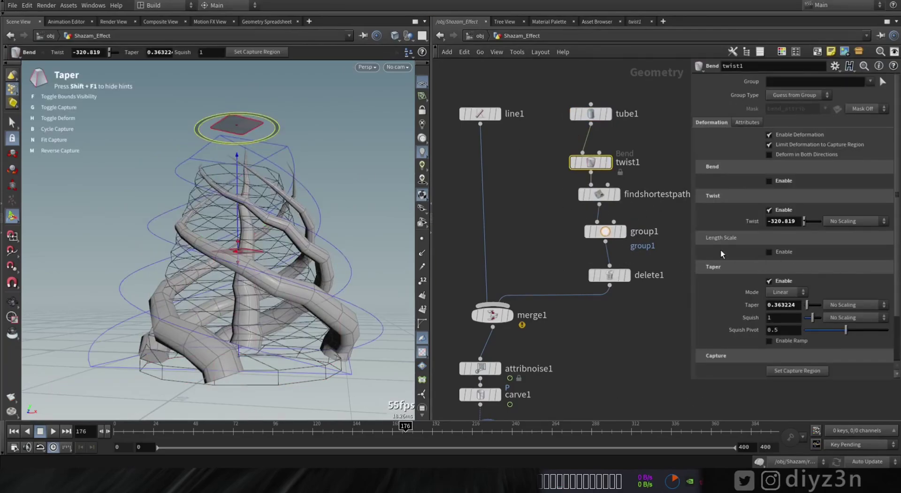
pyautogui.moveTo(252, 123); pyautogui.dragTo(246, 127)
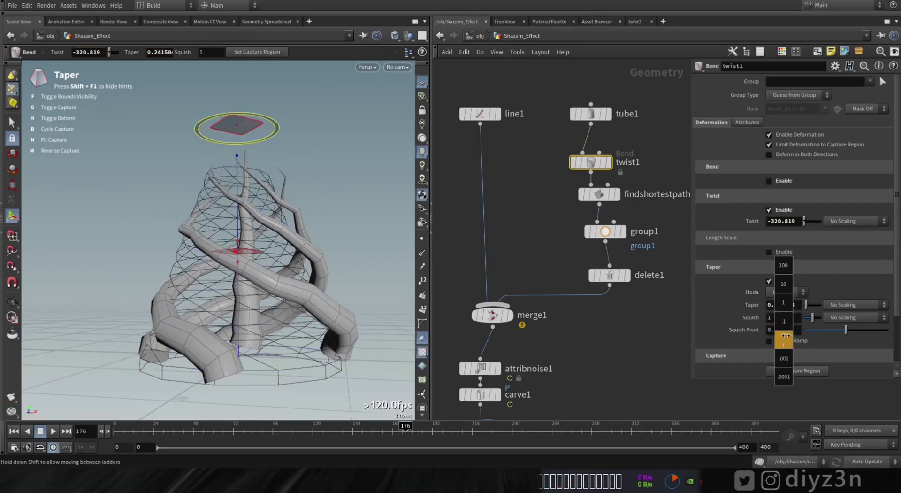
pyautogui.moveTo(784, 335); pyautogui.dragTo(767, 334, button='middle')
# Step: Set group1's random chance to 52.6 percent and preview the growth at other frames
pyautogui.click(605, 232)
pyautogui.moveTo(858, 286)
pyautogui.mouseDown()
pyautogui.moveTo(844, 288)
pyautogui.moveTo(851, 288)
pyautogui.mouseUp()
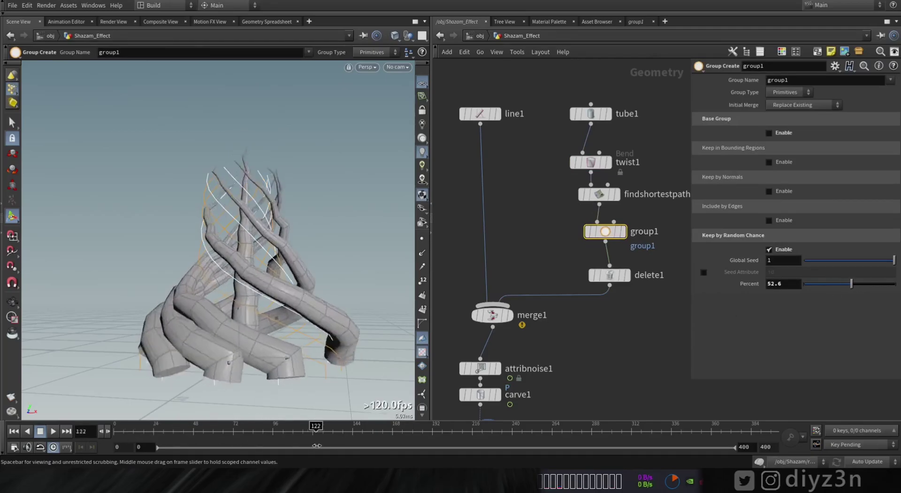
pyautogui.press('Escape')
pyautogui.moveTo(308, 284); pyautogui.dragTo(333, 294)
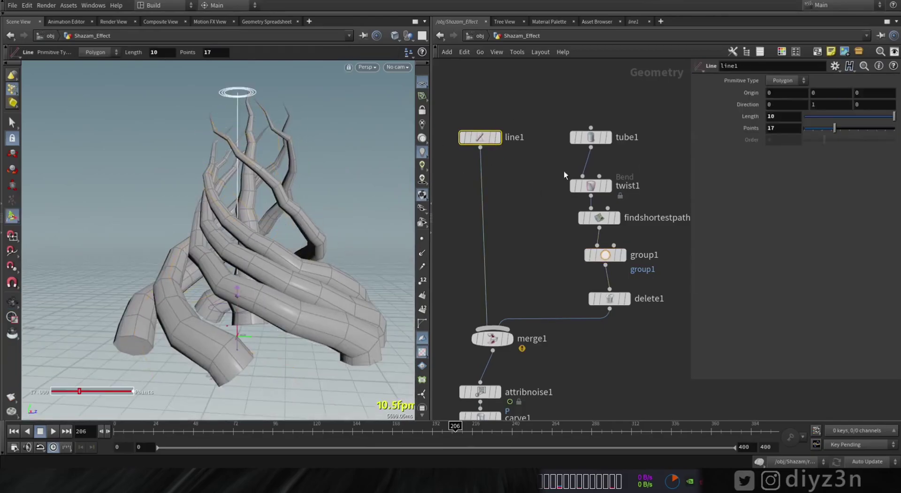
# Step: Lengthen line1 so the central strand rises above the surrounding curves
pyautogui.moveTo(773, 116); pyautogui.dragTo(792, 116, button='middle')
pyautogui.scroll(-2, 196, 227)
pyautogui.moveTo(196, 227)
pyautogui.keyDown('alt'); pyautogui.mouseDown()
pyautogui.moveTo(288, 255)
pyautogui.moveTo(206, 239)
pyautogui.mouseUp(); pyautogui.keyUp('alt')
pyautogui.moveTo(589, 333); pyautogui.dragTo(576, 300, button='middle')
# Step: Set twist1's twist to about -425.8 and narrow its taper to about 0.06
pyautogui.click(578, 153)
pyautogui.moveTo(283, 78); pyautogui.dragTo(234, 94)
pyautogui.moveTo(454, 428); pyautogui.dragTo(435, 428)
pyautogui.moveTo(281, 73); pyautogui.dragTo(277, 204)
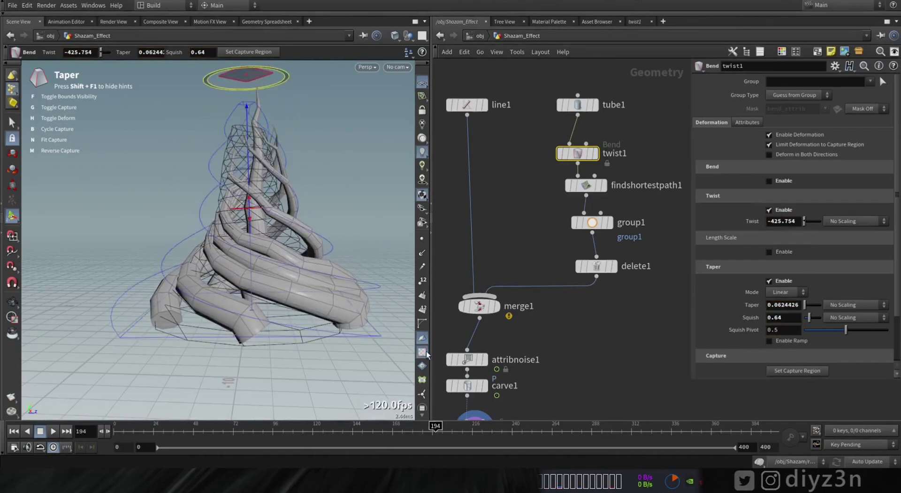
# Step: Set curvesurface1's columns to 17 and max stretch to about 4.6, and preview the growth up to frame 212
pyautogui.moveTo(442, 358); pyautogui.dragTo(437, 250, button='middle')
pyautogui.click(469, 321)
pyautogui.moveTo(125, 430); pyautogui.dragTo(419, 429)
pyautogui.keyDown('alt'); pyautogui.moveTo(322, 237); pyautogui.dragTo(262, 267); pyautogui.keyUp('alt')
pyautogui.click(461, 250)
pyautogui.moveTo(798, 184)
pyautogui.mouseDown(button='middle')
pyautogui.moveTo(795, 197)
pyautogui.moveTo(805, 190)
pyautogui.mouseUp(button='middle')
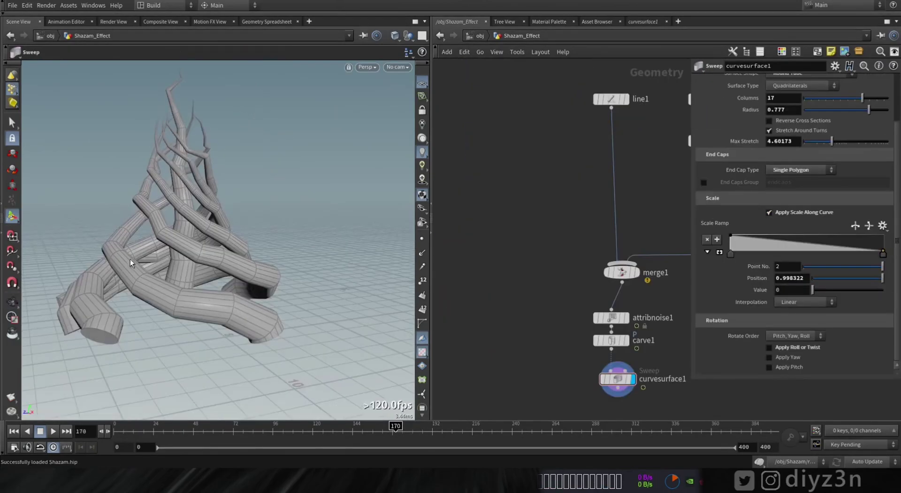
pyautogui.moveTo(132, 429); pyautogui.dragTo(465, 429)
pyautogui.keyDown('alt'); pyautogui.moveTo(163, 295); pyautogui.dragTo(117, 328); pyautogui.keyUp('alt')
# Step: Insert a Resample node between delete1 and merge1
pyautogui.moveTo(682, 278); pyautogui.dragTo(563, 295, button='middle')
pyautogui.scroll(3, 575, 295)
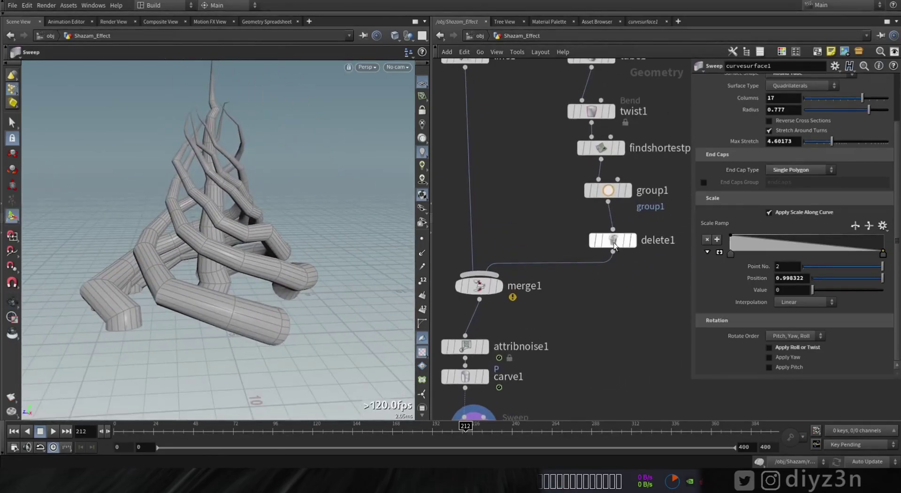
pyautogui.press('Tab')
pyautogui.write('re')
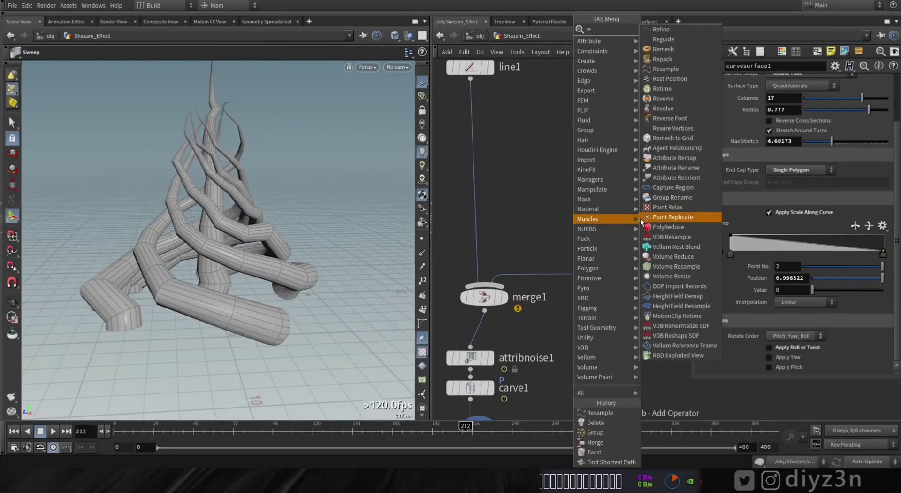
pyautogui.click(678, 69)
pyautogui.click(563, 279)
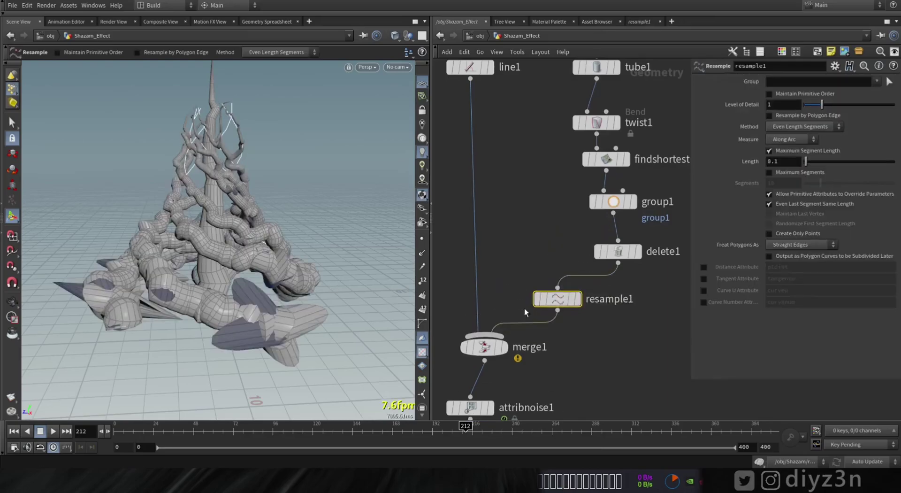
# Step: Compare delete1 with resample1, showing the curve points, and set resample1's segment length to 0.3
pyautogui.click(637, 251)
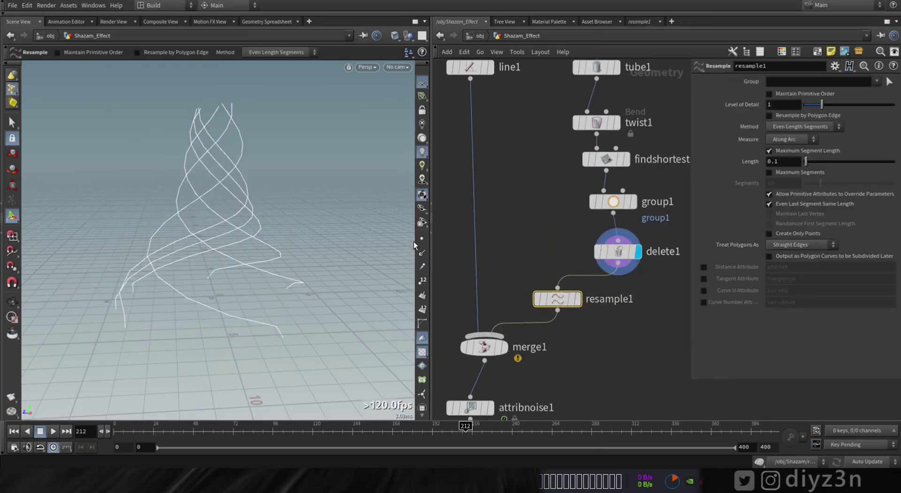
pyautogui.click(573, 300)
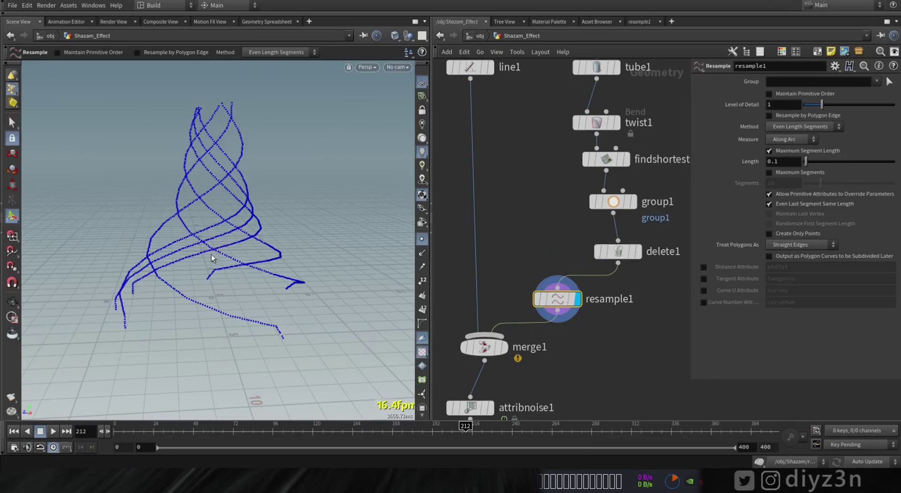
pyautogui.middleClick(782, 161)
pyautogui.moveTo(792, 173); pyautogui.dragTo(868, 164, button='middle')
pyautogui.moveTo(598, 302); pyautogui.dragTo(602, 295, button='middle')
pyautogui.moveTo(516, 403); pyautogui.dragTo(559, 334, button='middle')
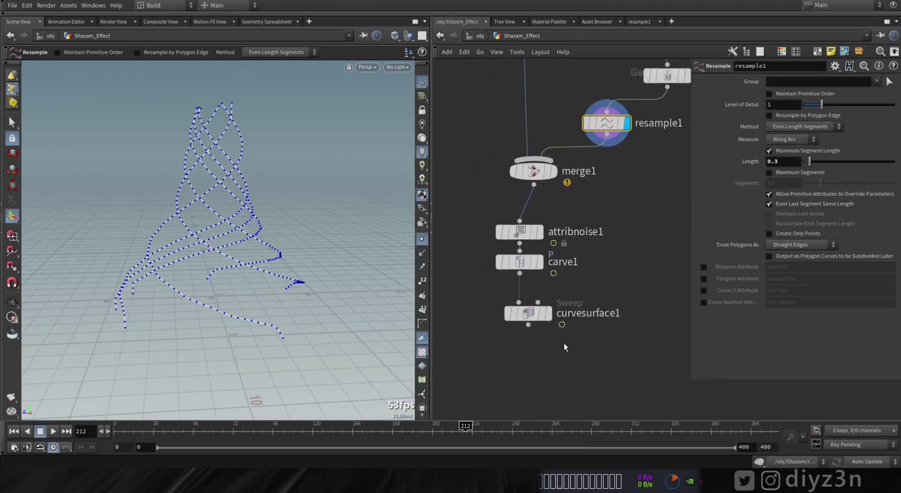
# Step: Display curvesurface1, set attribnoise1's element size to 4.77, and preview the growth across the timeline
pyautogui.click(548, 312)
pyautogui.moveTo(793, 161); pyautogui.dragTo(697, 202, button='middle')
pyautogui.click(519, 231)
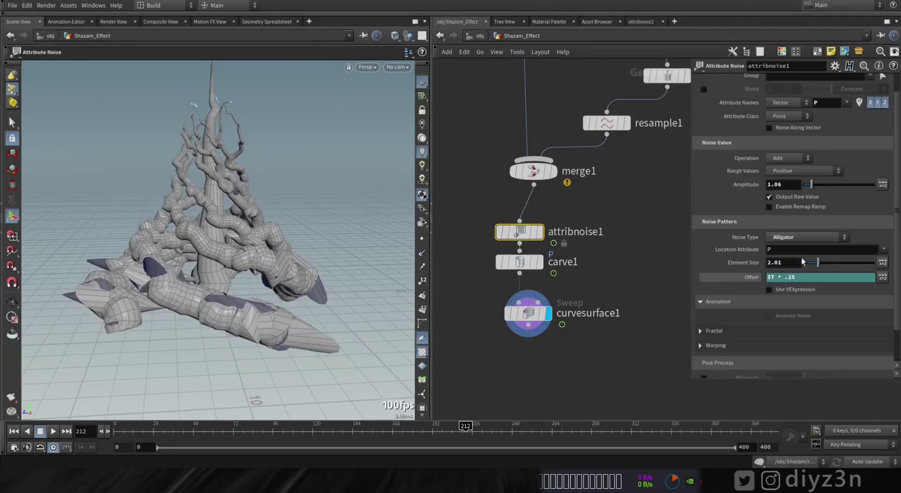
pyautogui.moveTo(805, 262); pyautogui.dragTo(838, 268)
pyautogui.moveTo(120, 435); pyautogui.dragTo(370, 438)
pyautogui.keyDown('alt'); pyautogui.moveTo(240, 291); pyautogui.dragTo(248, 260); pyautogui.keyUp('alt')
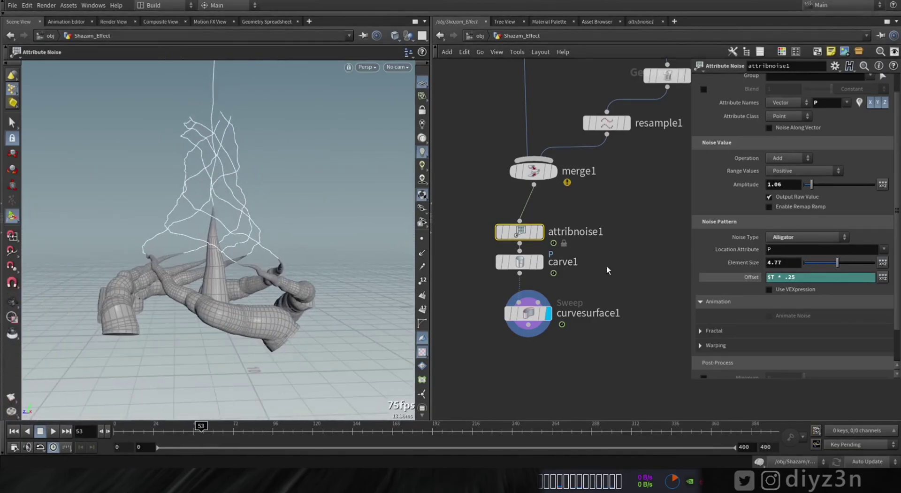
pyautogui.moveTo(578, 221); pyautogui.dragTo(488, 392, button='middle')
pyautogui.moveTo(533, 185); pyautogui.dragTo(522, 233, button='middle')
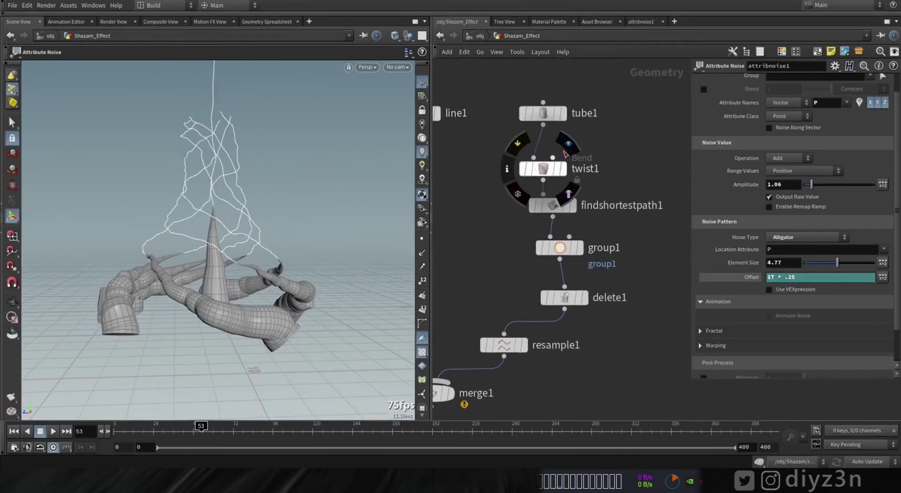
# Step: Display twist1 and scrub to frame 88 to compare the tube with the curves, and display curvesurface1 again
pyautogui.click(565, 149)
pyautogui.moveTo(200, 427); pyautogui.dragTo(259, 427)
pyautogui.moveTo(553, 370); pyautogui.dragTo(618, 211, button='middle')
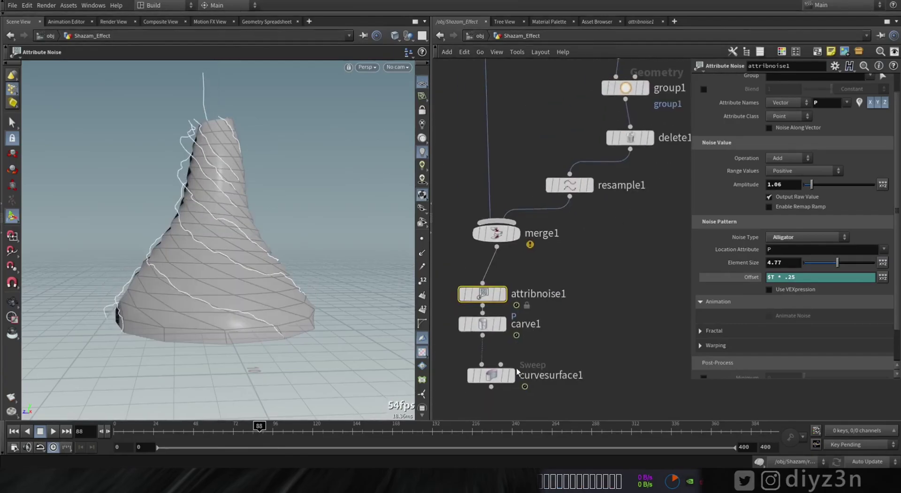
pyautogui.click(512, 374)
# Step: Enable Length Scale on twist1 and reduce it to 0.56
pyautogui.moveTo(558, 155); pyautogui.dragTo(511, 333, button='middle')
pyautogui.click(530, 154)
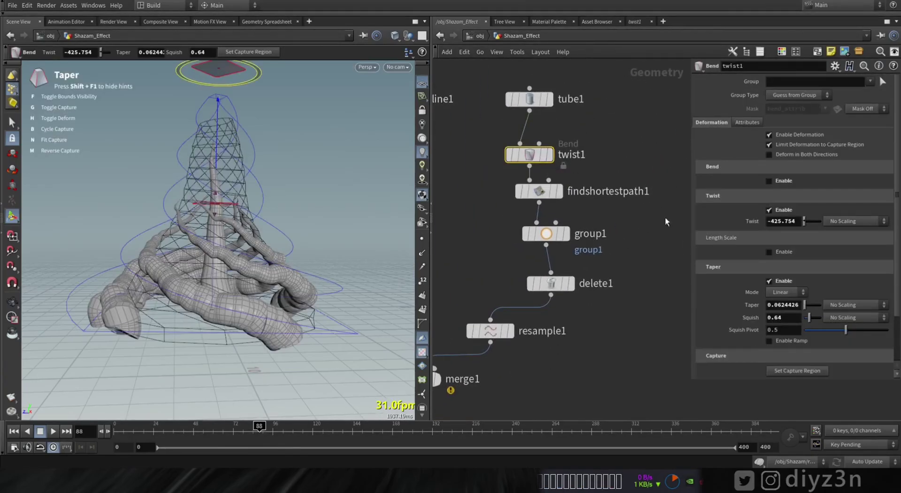
pyautogui.click(782, 252)
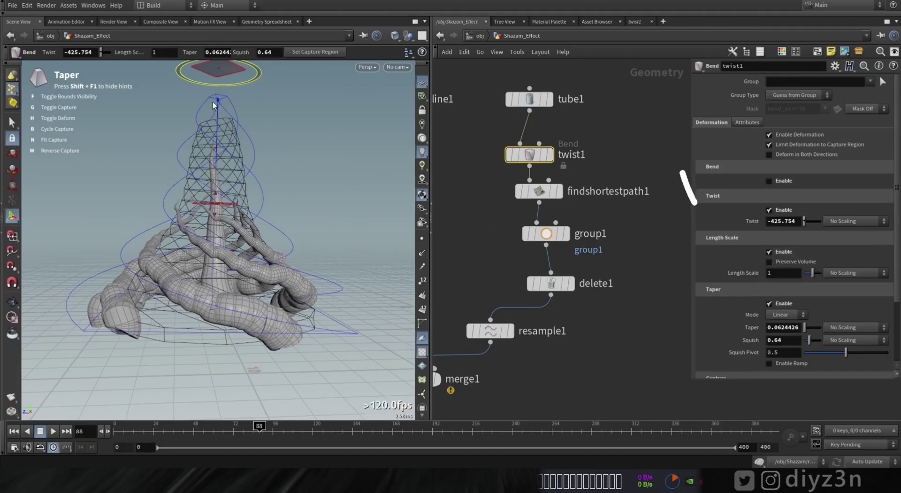
pyautogui.moveTo(790, 273); pyautogui.dragTo(592, 297, button='middle')
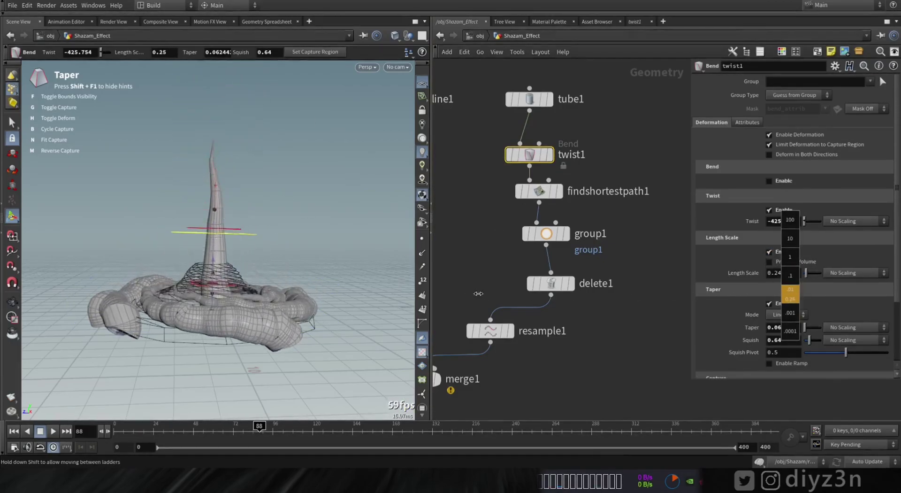
pyautogui.moveTo(483, 292); pyautogui.dragTo(510, 304, button='middle')
pyautogui.moveTo(790, 285); pyautogui.dragTo(652, 279, button='middle')
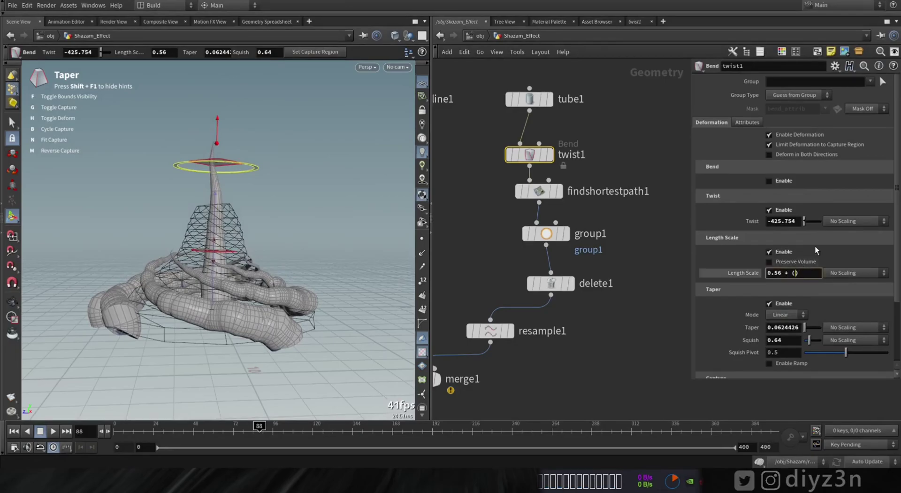
# Step: Animate twist1's Length Scale with the expression 0.56 + ($T*.1) and preview the stretching along the timeline, stopping at frame 122
pyautogui.write('$T*.1')
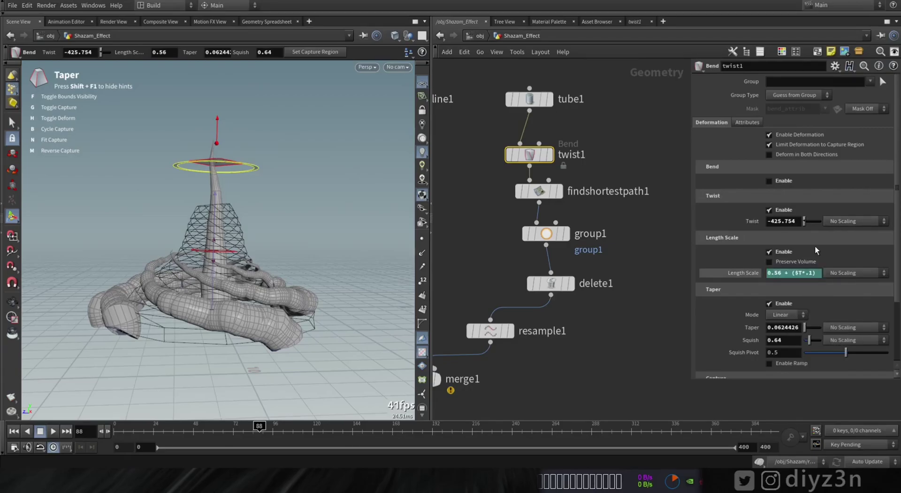
pyautogui.press('Return')
pyautogui.moveTo(138, 437); pyautogui.dragTo(587, 437)
pyautogui.keyDown('alt'); pyautogui.moveTo(243, 328); pyautogui.dragTo(188, 319); pyautogui.keyUp('alt')
pyautogui.moveTo(588, 430); pyautogui.dragTo(317, 438)
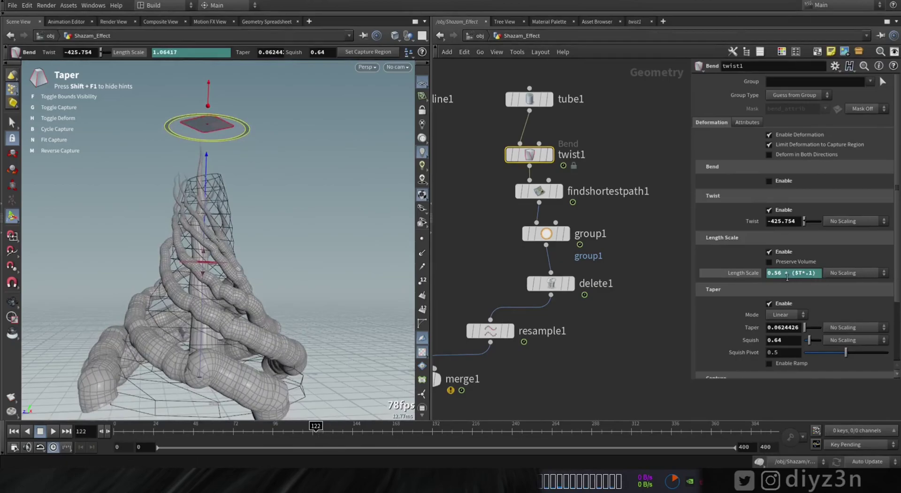
# Step: Change the base value in twist1's Length Scale expression to 0.4
pyautogui.press('BackSpace')
pyautogui.press('BackSpace')
pyautogui.write('4')
pyautogui.press('Return')
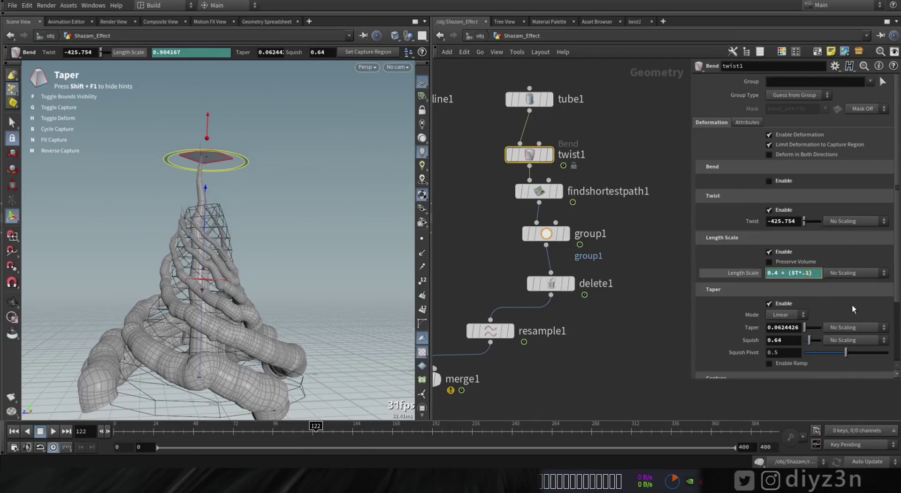
# Step: Try a time multiplier of .05 in twist1's Length Scale, preview it up to frame 373, and restore the multiplier to .1
pyautogui.press('BackSpace')
pyautogui.write('05')
pyautogui.press('Return')
pyautogui.moveTo(143, 432); pyautogui.dragTo(733, 434)
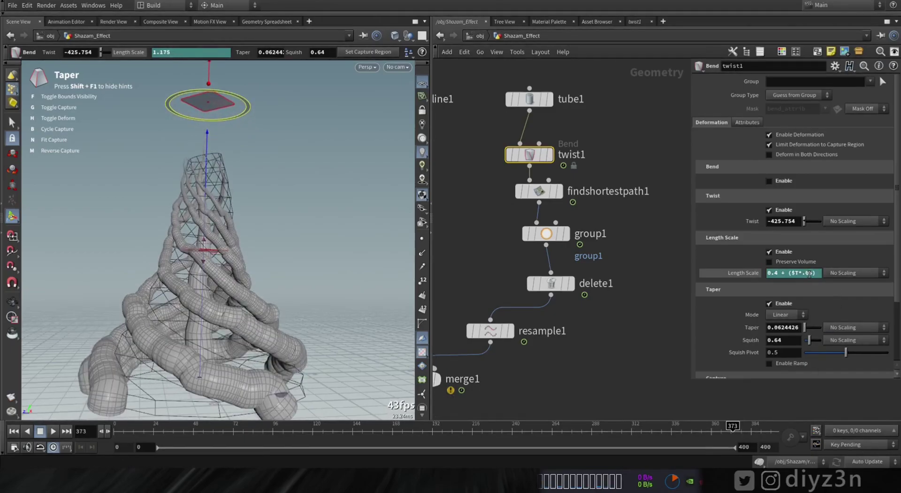
pyautogui.press('BackSpace')
pyautogui.press('BackSpace')
pyautogui.write('1')
pyautogui.press('Return')
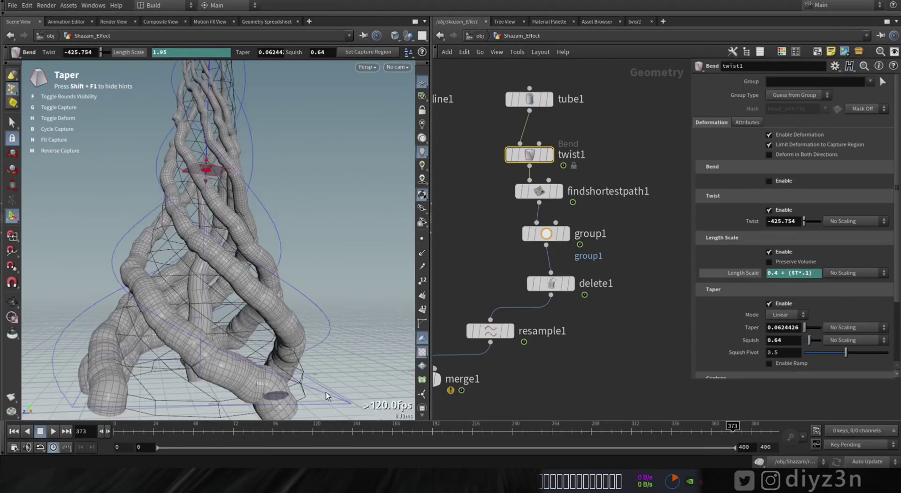
# Step: Play the growth animation from an early frame, stop at frame 194, and examine where the swept tubes meet close up
pyautogui.moveTo(691, 430); pyautogui.dragTo(18, 458)
pyautogui.click(52, 431)
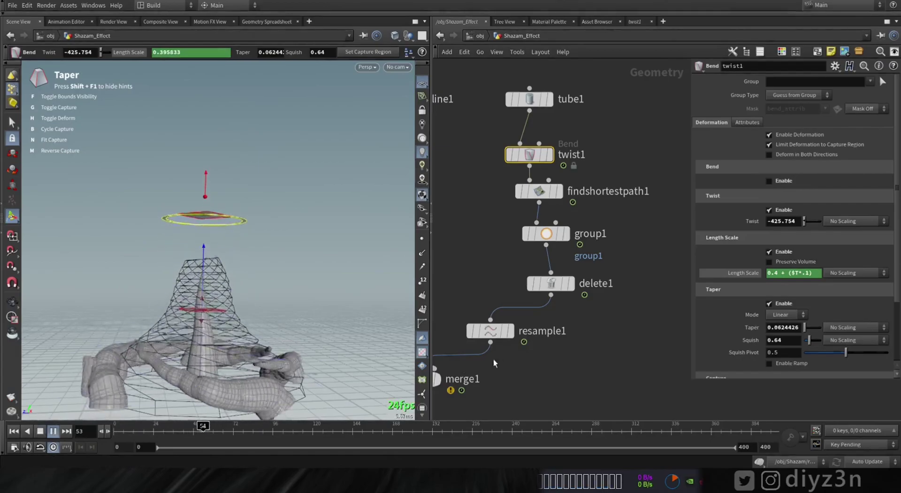
pyautogui.moveTo(500, 357); pyautogui.dragTo(582, 198, button='middle')
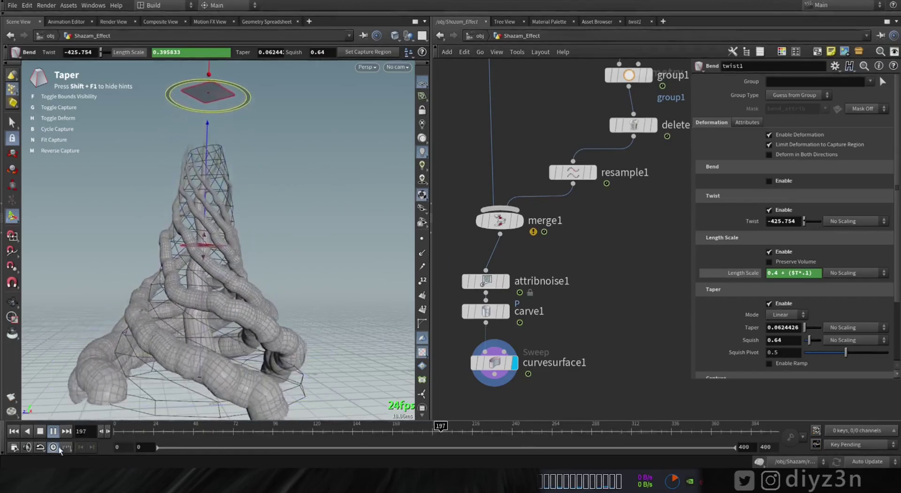
pyautogui.click(53, 430)
pyautogui.moveTo(463, 433); pyautogui.dragTo(435, 432)
pyautogui.press('Escape')
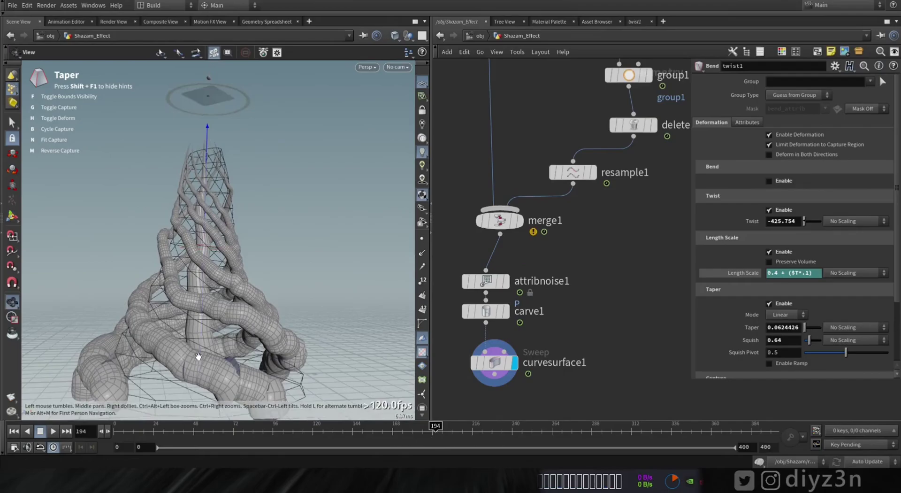
pyautogui.moveTo(199, 356); pyautogui.dragTo(254, 300, button='right')
pyautogui.moveTo(254, 300); pyautogui.dragTo(233, 330)
pyautogui.moveTo(233, 330); pyautogui.dragTo(342, 241, button='right')
pyautogui.moveTo(342, 241); pyautogui.dragTo(300, 235)
# Step: Try a lower amplitude and the remap ramp on attribnoise1, and revert both settings
pyautogui.moveTo(546, 288); pyautogui.dragTo(562, 285, button='middle')
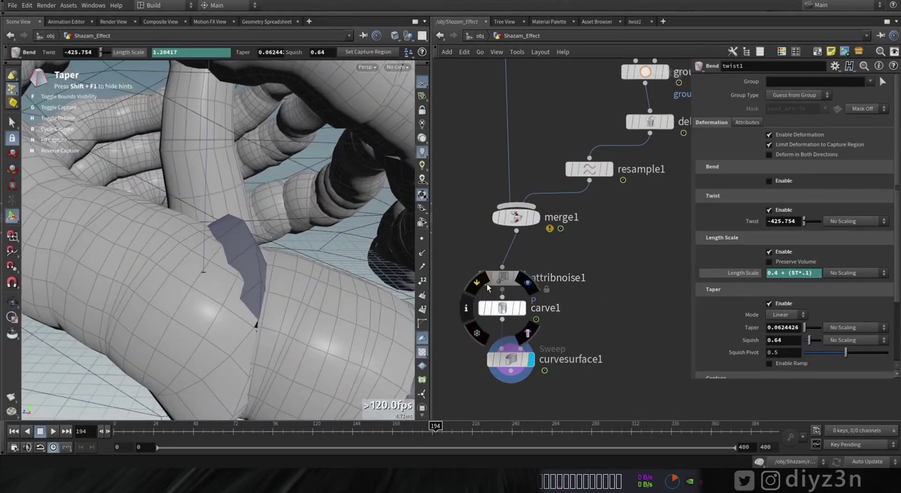
pyautogui.moveTo(478, 253)
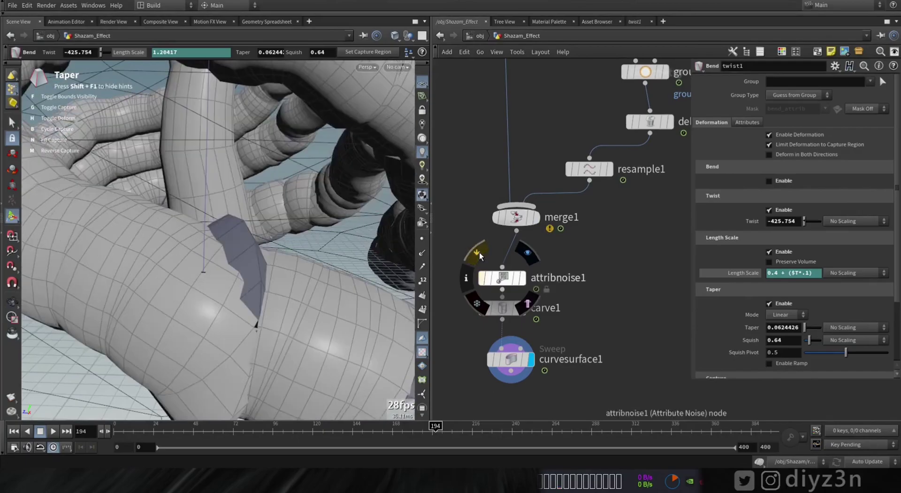
pyautogui.click(501, 278)
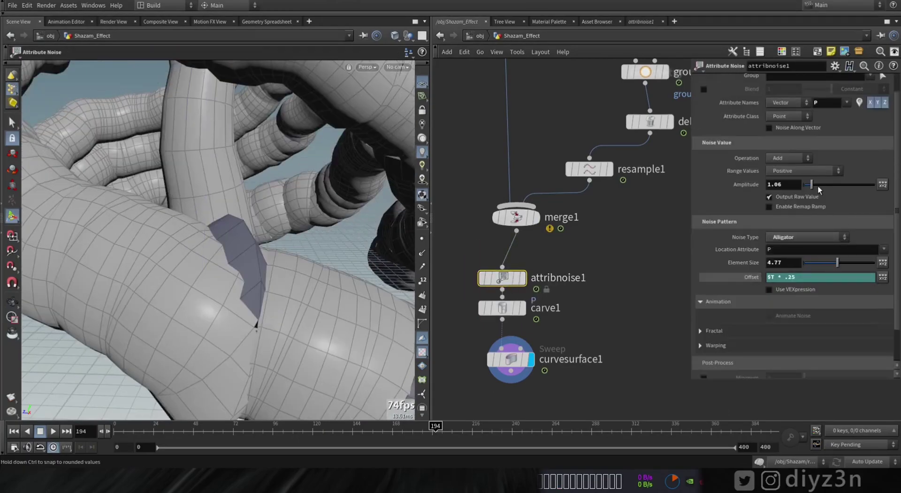
pyautogui.moveTo(815, 184); pyautogui.dragTo(804, 197)
pyautogui.hotkey('ctrl', 'z')
pyautogui.click(794, 206)
pyautogui.click(793, 206)
# Step: Set attribnoise1's element size to 7.65 and preview the growth of the whole structure up to frame 239
pyautogui.moveTo(837, 262); pyautogui.dragTo(858, 266)
pyautogui.keyDown('alt'); pyautogui.moveTo(313, 229); pyautogui.dragTo(98, 237, button='right'); pyautogui.keyUp('alt')
pyautogui.keyDown('alt'); pyautogui.moveTo(99, 237); pyautogui.dragTo(268, 232); pyautogui.keyUp('alt')
pyautogui.click(140, 426)
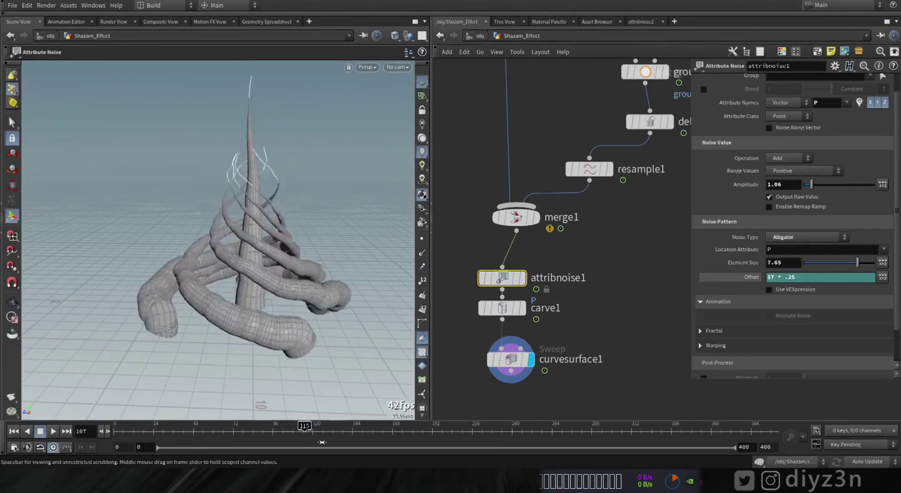
pyautogui.moveTo(565, 409); pyautogui.dragTo(569, 392, button='middle')
pyautogui.keyDown('alt'); pyautogui.moveTo(262, 286); pyautogui.dragTo(197, 298, button='right'); pyautogui.keyUp('alt')
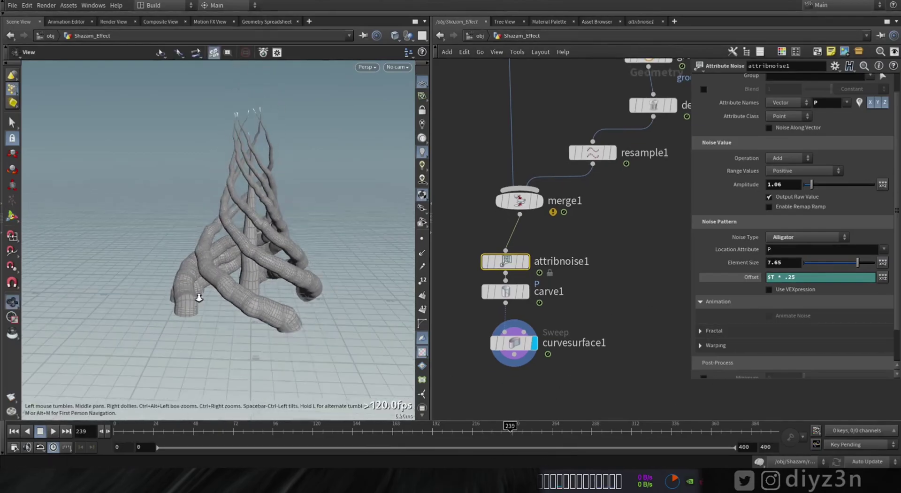
pyautogui.rightClick(197, 297)
pyautogui.click(108, 289)
pyautogui.keyDown('alt'); pyautogui.moveTo(246, 277); pyautogui.dragTo(207, 296, button='middle'); pyautogui.keyUp('alt')
pyautogui.moveTo(207, 295)
pyautogui.keyDown('alt'); pyautogui.mouseDown()
pyautogui.moveTo(212, 273)
pyautogui.moveTo(211, 292)
pyautogui.mouseUp(); pyautogui.keyUp('alt')
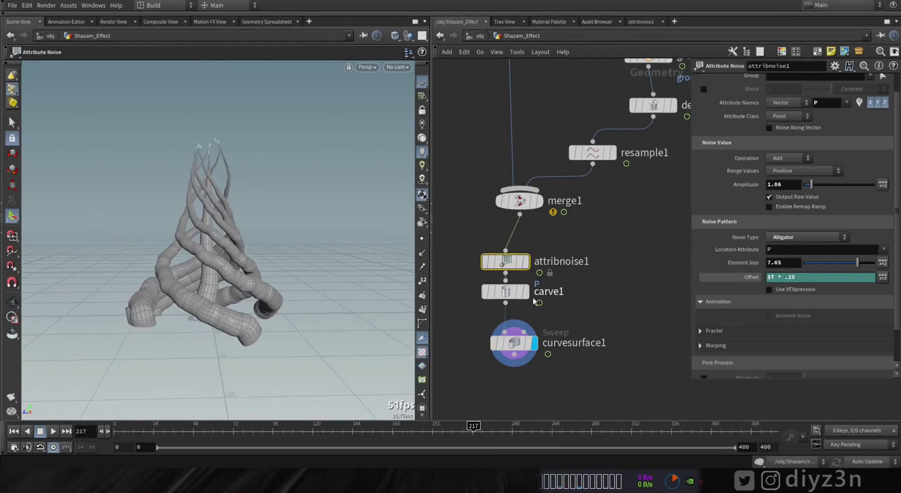
# Step: Set curvesurface1's radius to 1 and preview the thicker tubes along the timeline
pyautogui.click(515, 347)
pyautogui.scroll(3, 888, 136)
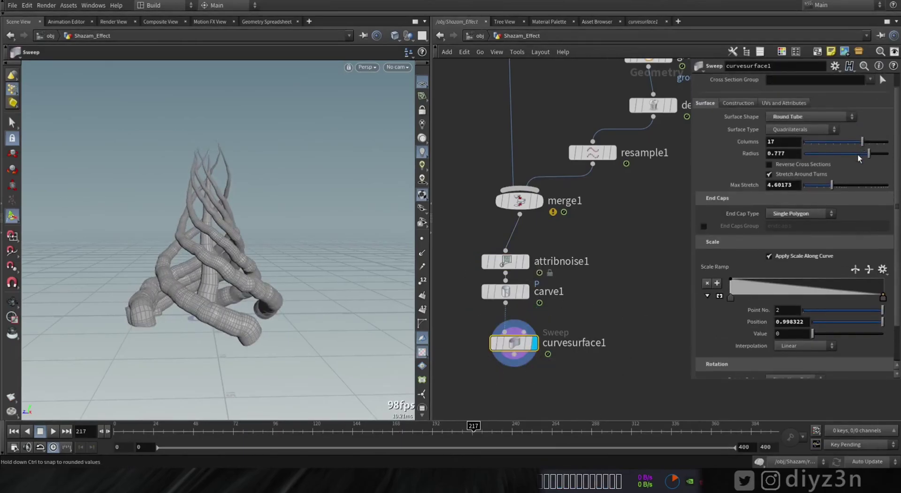
pyautogui.moveTo(780, 154); pyautogui.dragTo(781, 157, button='middle')
pyautogui.moveTo(130, 443)
pyautogui.mouseDown()
pyautogui.moveTo(505, 467)
pyautogui.moveTo(159, 450)
pyautogui.moveTo(347, 456)
pyautogui.mouseUp()
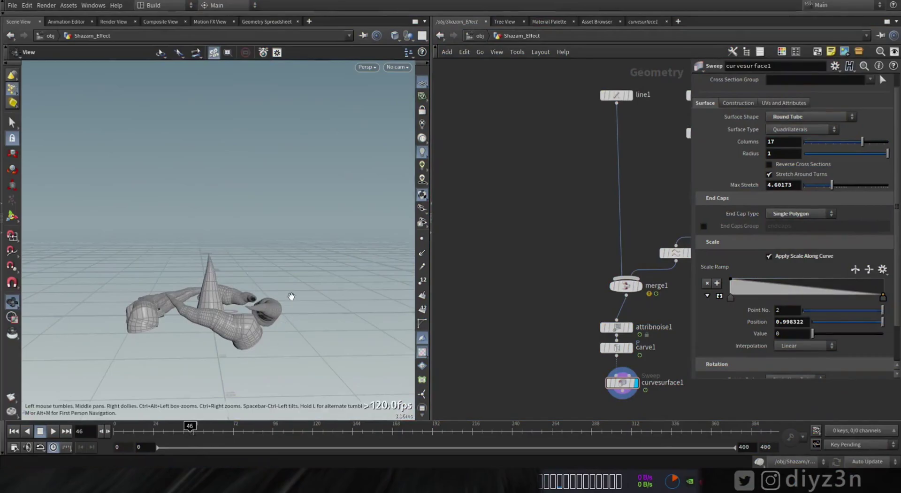
pyautogui.moveTo(291, 296); pyautogui.dragTo(235, 288)
pyautogui.press('f')
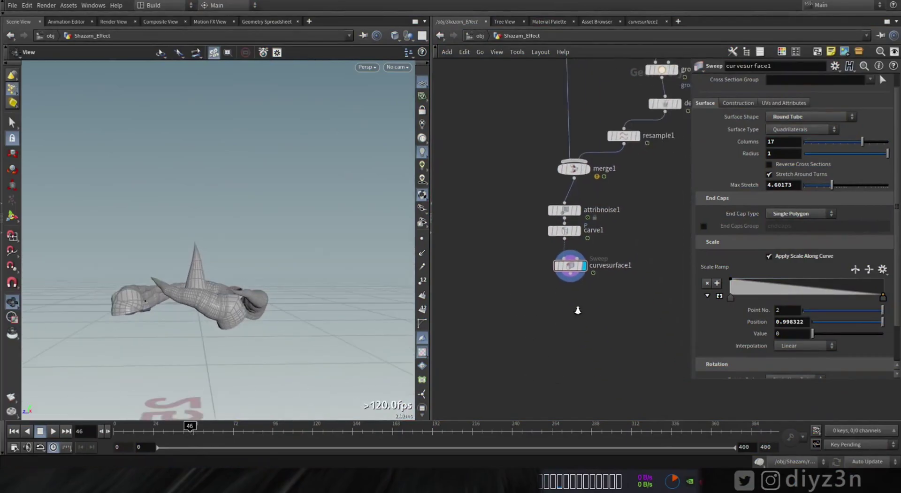
pyautogui.press('Tab')
pyautogui.write('tr')
pyautogui.press('Escape')
# Step: Add a Box node in the empty area beside the curve network and display it
pyautogui.press('h')
pyautogui.press('Tab')
pyautogui.write('cir')
pyautogui.press('Return')
pyautogui.click(509, 238)
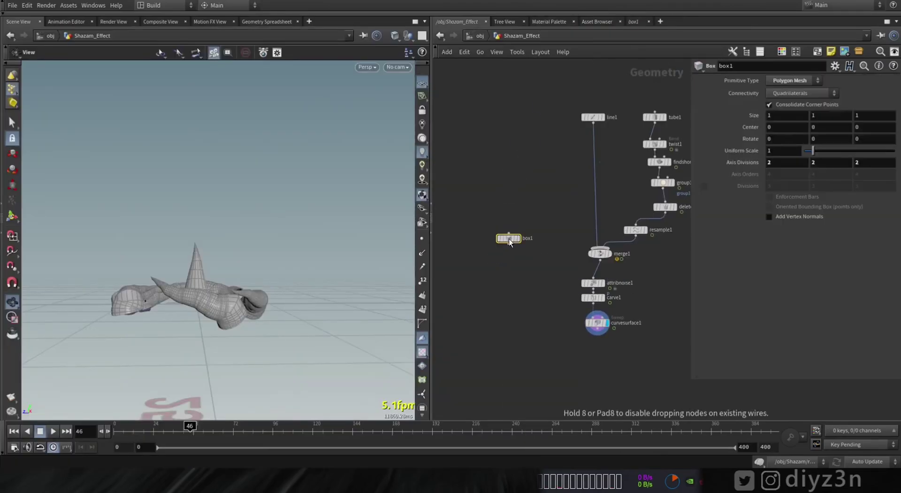
pyautogui.moveTo(266, 290); pyautogui.dragTo(308, 302)
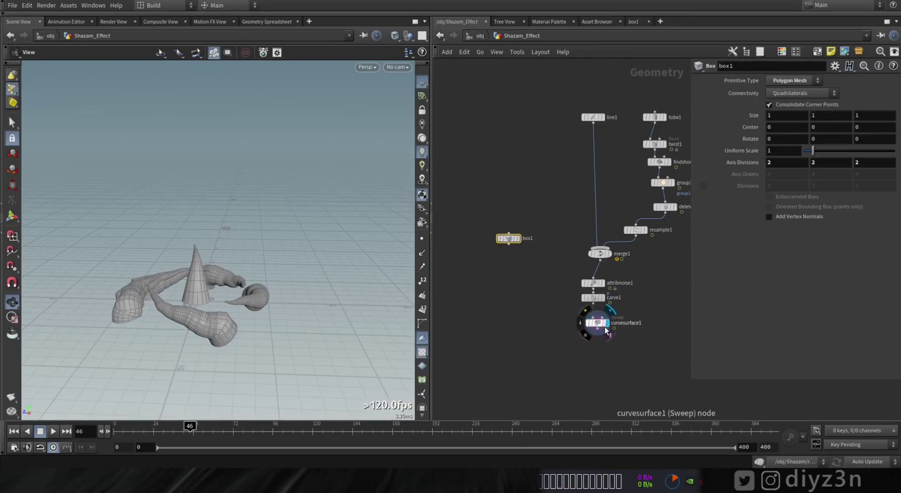
pyautogui.click(521, 226)
pyautogui.moveTo(288, 286); pyautogui.dragTo(193, 316)
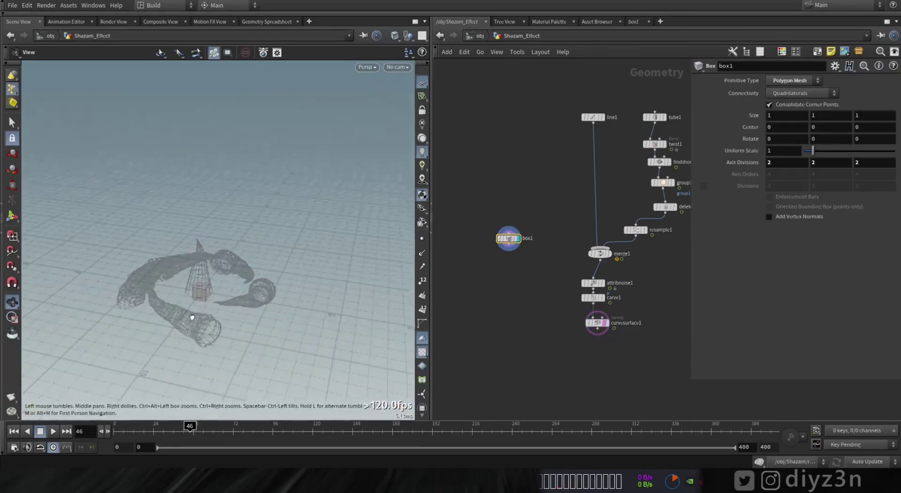
# Step: Flatten box1 into a ground slab with a Y size of .05 and a uniform scale of 23.1
pyautogui.moveTo(809, 151); pyautogui.dragTo(893, 151)
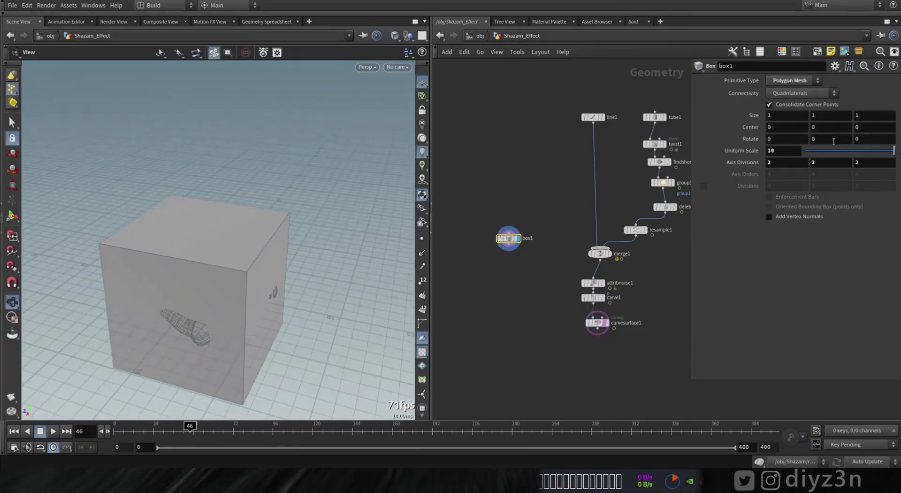
pyautogui.write('.1')
pyautogui.press('Return')
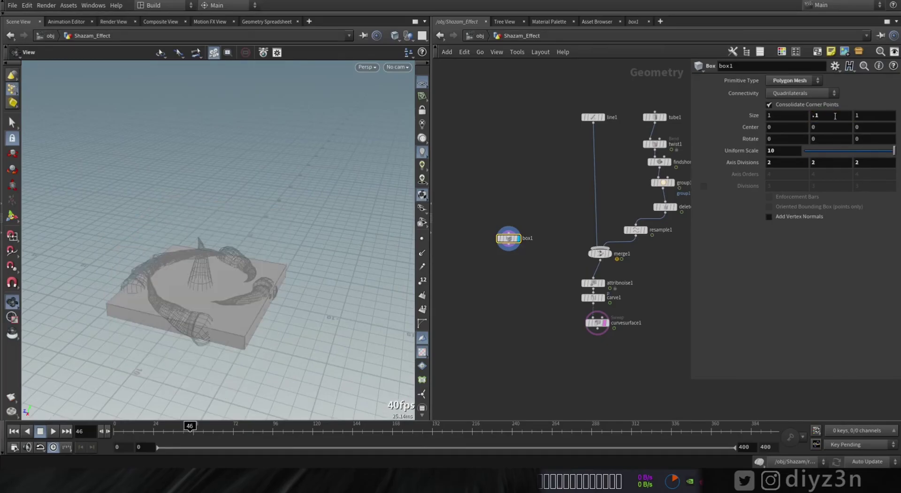
pyautogui.moveTo(786, 151); pyautogui.dragTo(785, 152, button='middle')
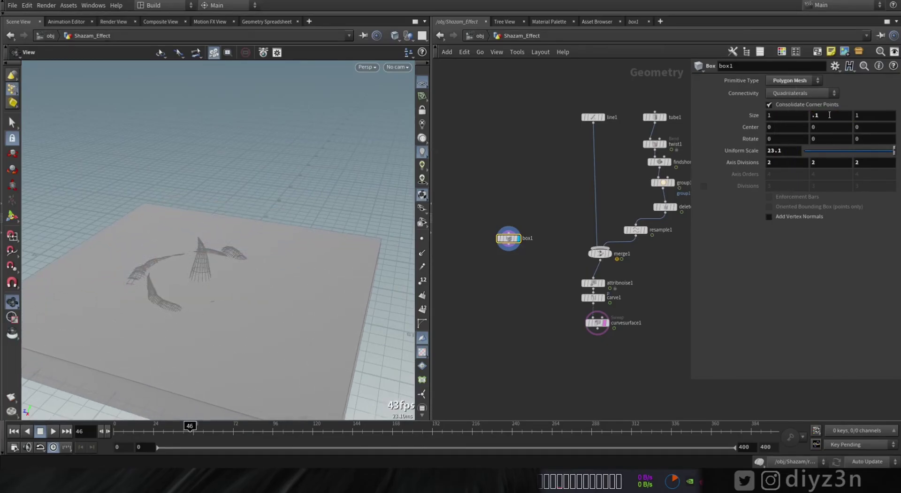
pyautogui.press('Return')
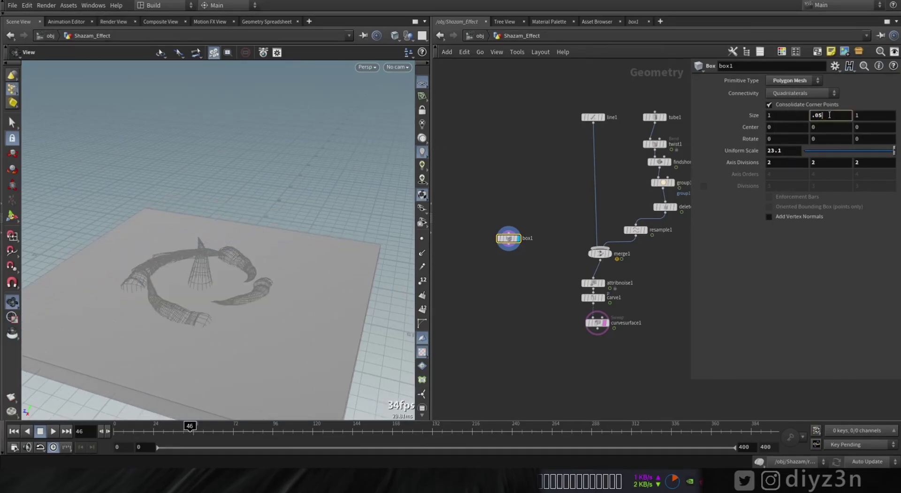
# Step: Try a Y size of .01 for box1, set it to .02, and check the slab against the tubes along the timeline
pyautogui.write('01')
pyautogui.press('Return')
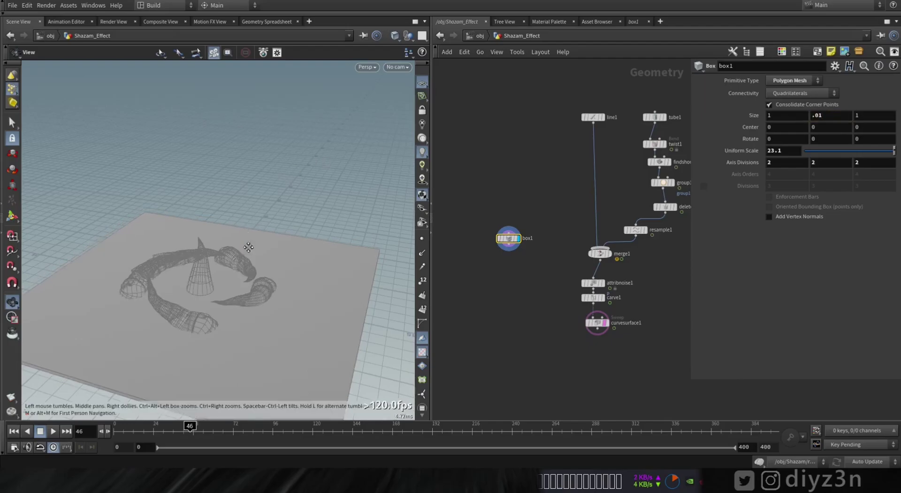
pyautogui.moveTo(251, 239); pyautogui.dragTo(253, 210)
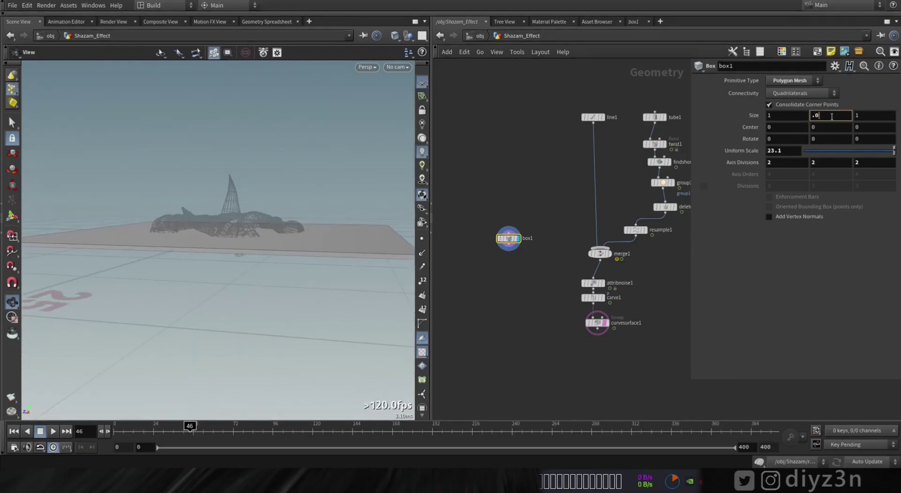
pyautogui.write('2')
pyautogui.press('Return')
pyautogui.moveTo(193, 232)
pyautogui.mouseDown()
pyautogui.moveTo(243, 228)
pyautogui.moveTo(224, 243)
pyautogui.mouseUp()
pyautogui.moveTo(189, 426); pyautogui.dragTo(117, 425)
# Step: Add a Transform node after curvesurface1
pyautogui.scroll(3, 601, 350)
pyautogui.press('Tab')
pyautogui.write('tr')
pyautogui.click(688, 50)
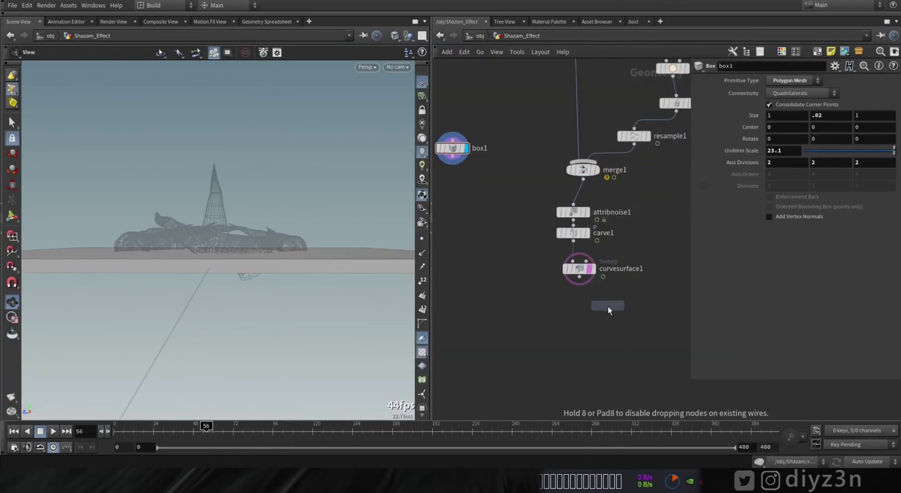
pyautogui.click(584, 312)
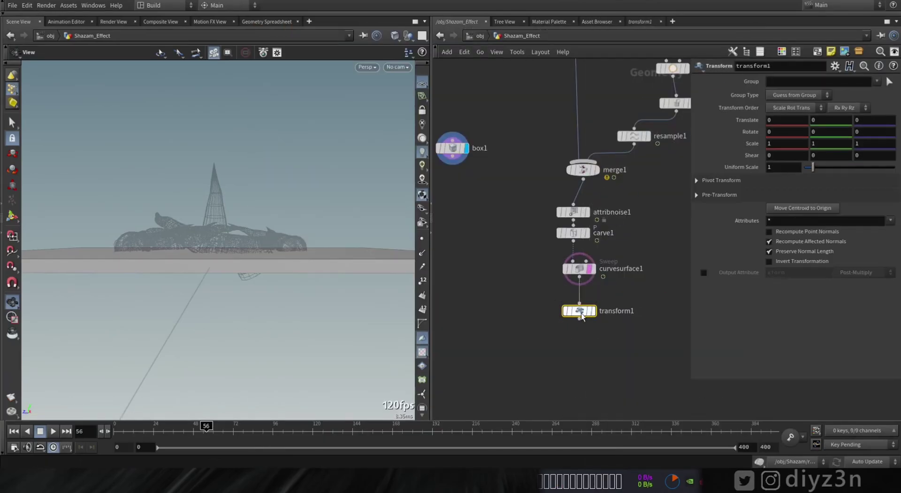
# Step: Display box1 over the transformed tubes, lower transform1 to a Translate Y of about -1.77, and check the result along the timeline
pyautogui.click(592, 311)
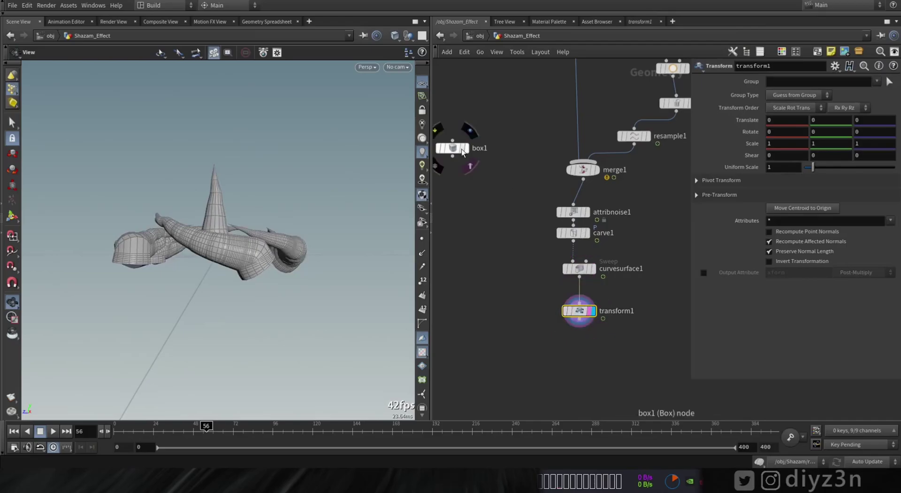
pyautogui.click(465, 148)
pyautogui.press('Return')
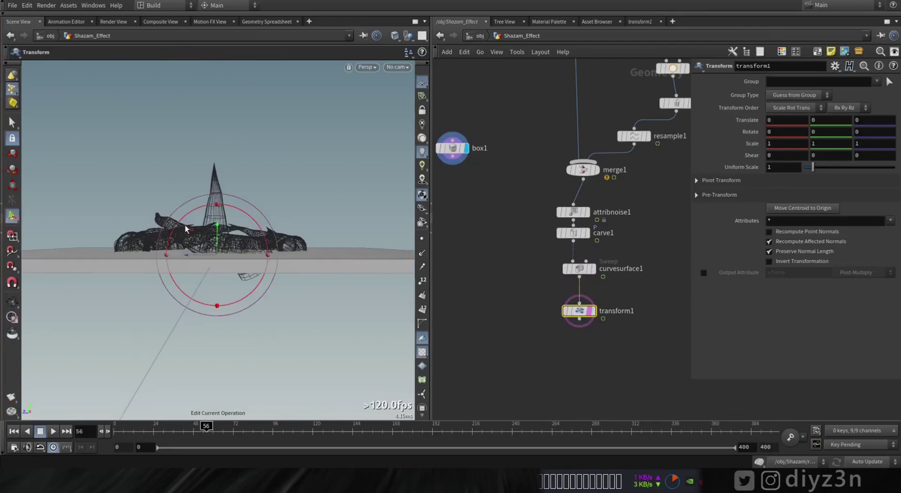
pyautogui.moveTo(216, 226); pyautogui.dragTo(177, 358)
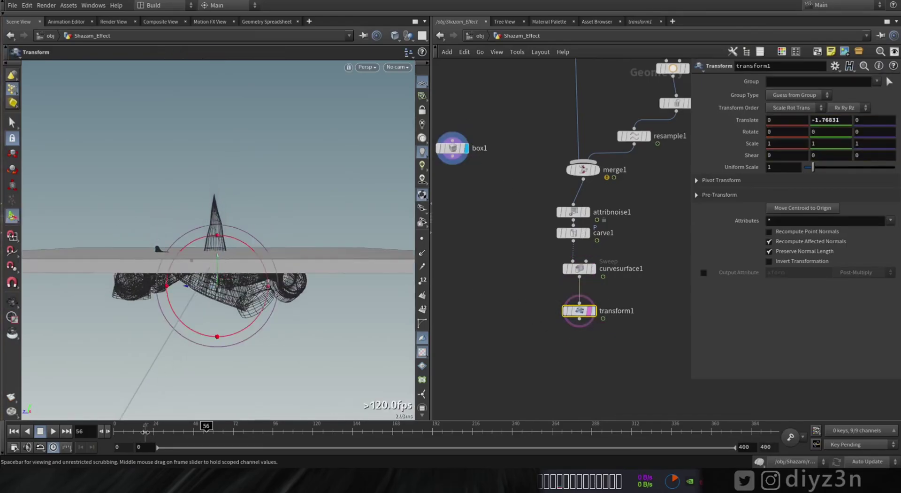
pyautogui.moveTo(101, 431); pyautogui.dragTo(408, 437)
pyautogui.hotkey('ctrl', 'Up')
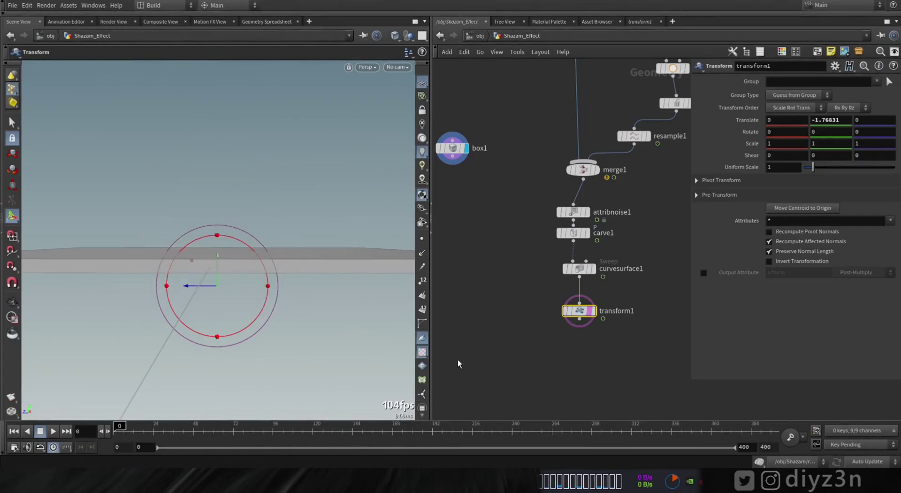
# Step: Add an RBD Material Fracture node fed by box1
pyautogui.moveTo(459, 356); pyautogui.dragTo(499, 357, button='middle')
pyautogui.click(496, 157)
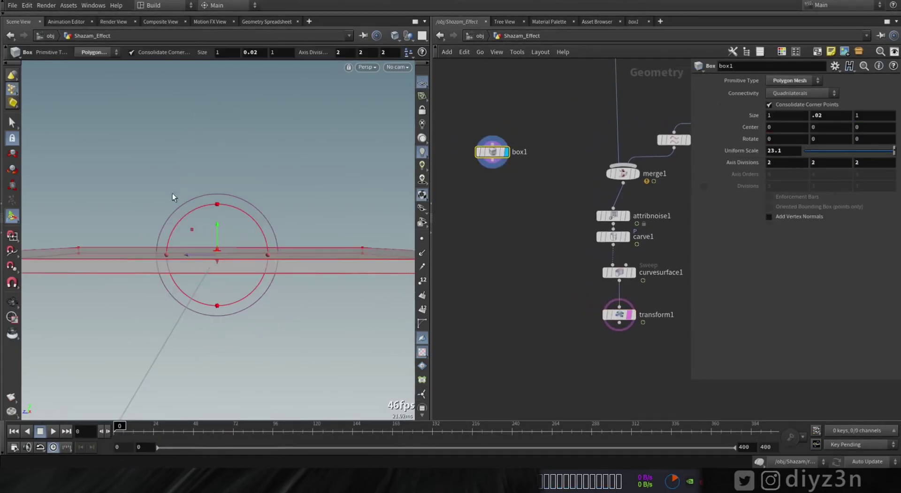
pyautogui.moveTo(497, 199); pyautogui.dragTo(504, 243, button='middle')
pyautogui.press('Tab')
pyautogui.write('mater')
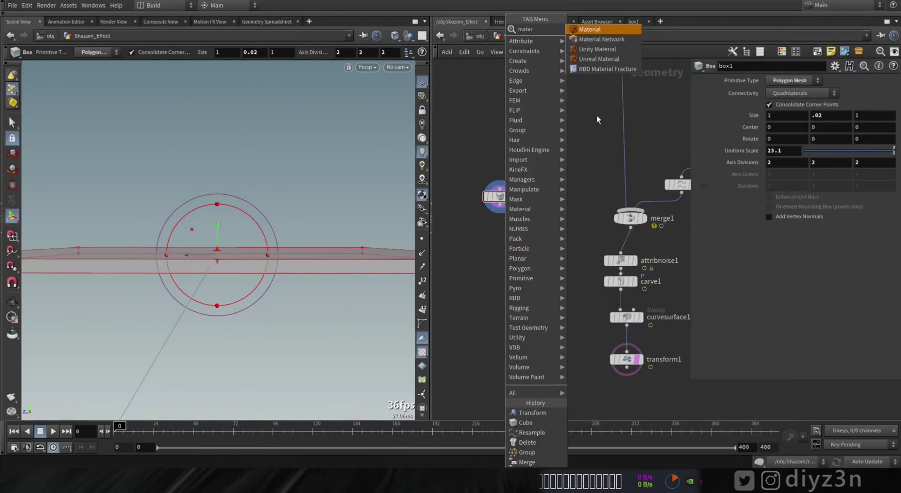
pyautogui.press('Return')
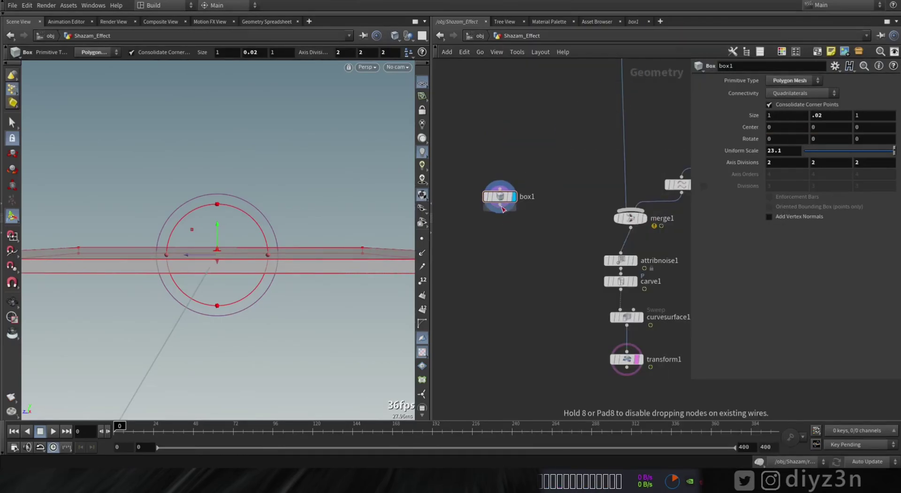
pyautogui.click(501, 263)
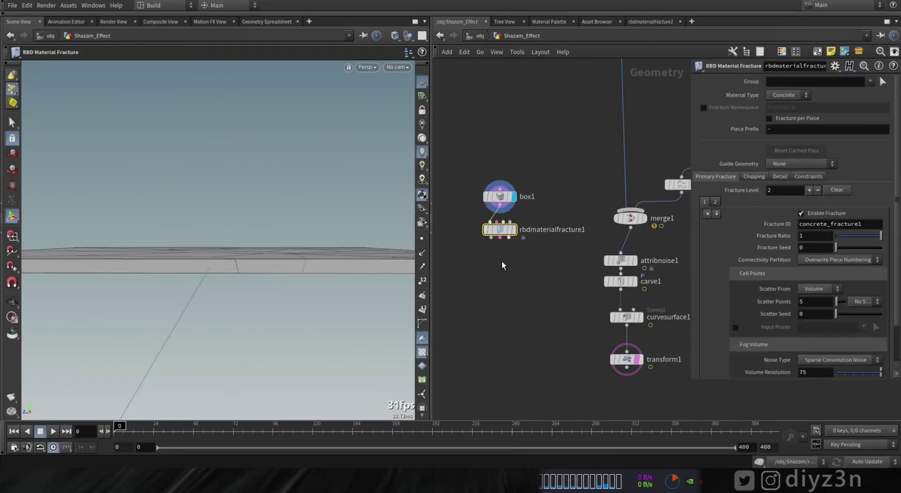
# Step: Display the fractured slab, reduce its concrete fracture to one level, and set Scatter Points to 100
pyautogui.click(518, 213)
pyautogui.keyDown('alt'); pyautogui.moveTo(221, 230); pyautogui.dragTo(240, 260); pyautogui.keyUp('alt')
pyautogui.keyDown('alt'); pyautogui.moveTo(239, 261); pyautogui.dragTo(249, 227, button='middle'); pyautogui.keyUp('alt')
pyautogui.click(707, 213)
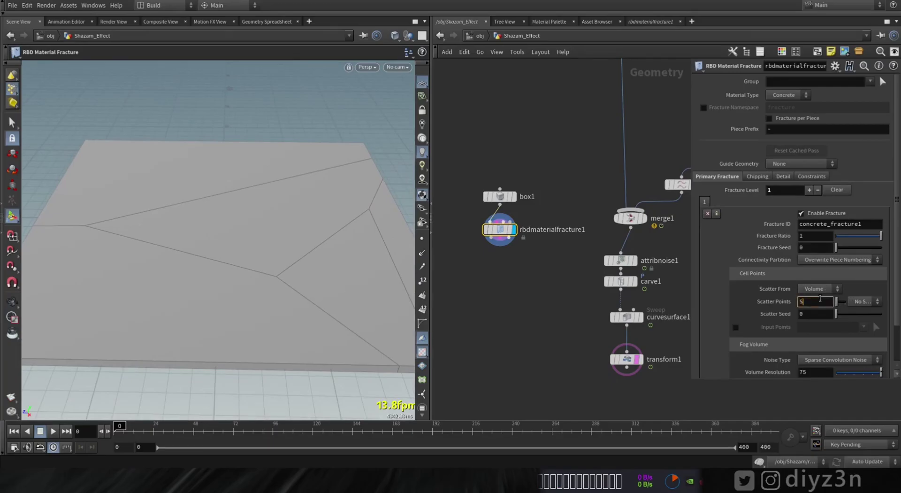
pyautogui.write('0')
pyautogui.press('Return')
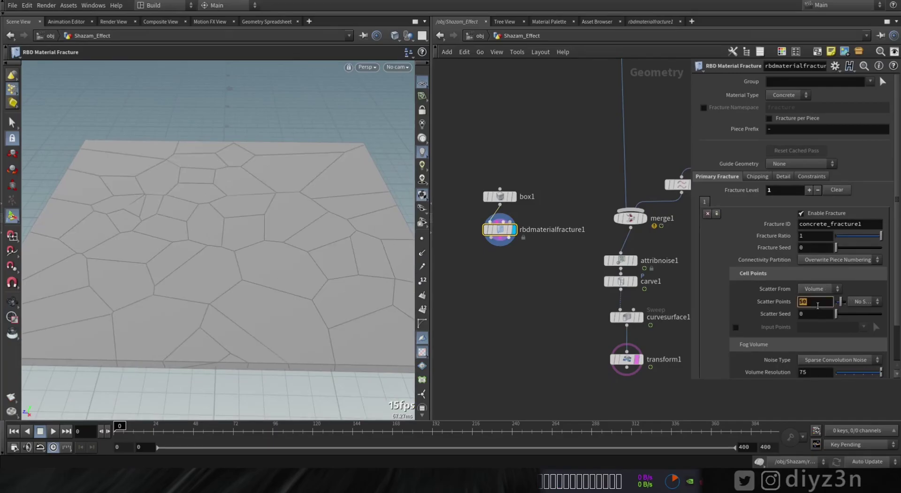
pyautogui.press('Return')
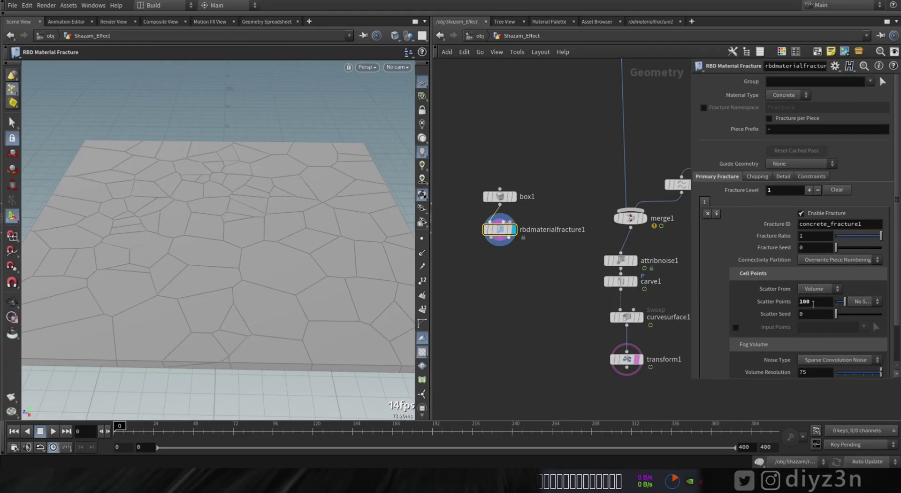
pyautogui.press('Escape')
pyautogui.moveTo(235, 263); pyautogui.dragTo(215, 252)
# Step: Space rbdmaterialfracture1 away from box1 and add an RBD Bullet Solver node wired to the fracture outputs below it
pyautogui.moveTo(550, 310); pyautogui.dragTo(542, 231, button='middle')
pyautogui.moveTo(491, 156); pyautogui.dragTo(492, 244)
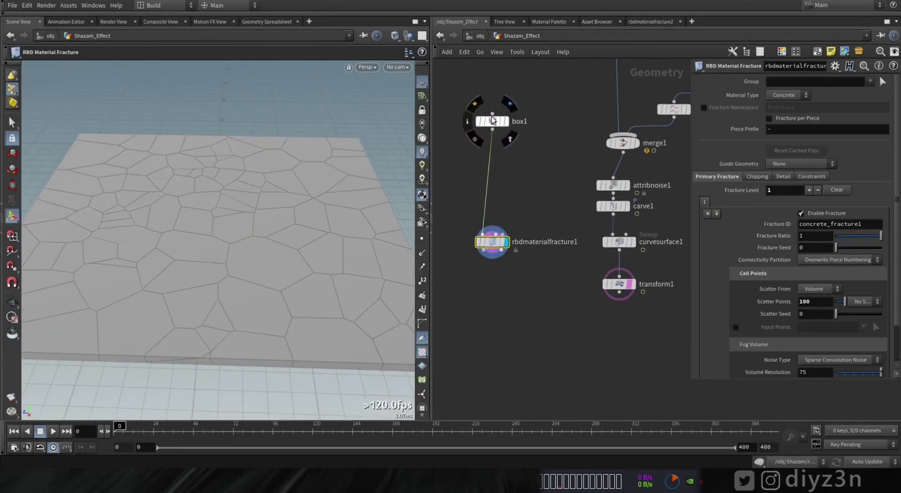
pyautogui.moveTo(561, 337); pyautogui.dragTo(556, 305, button='middle')
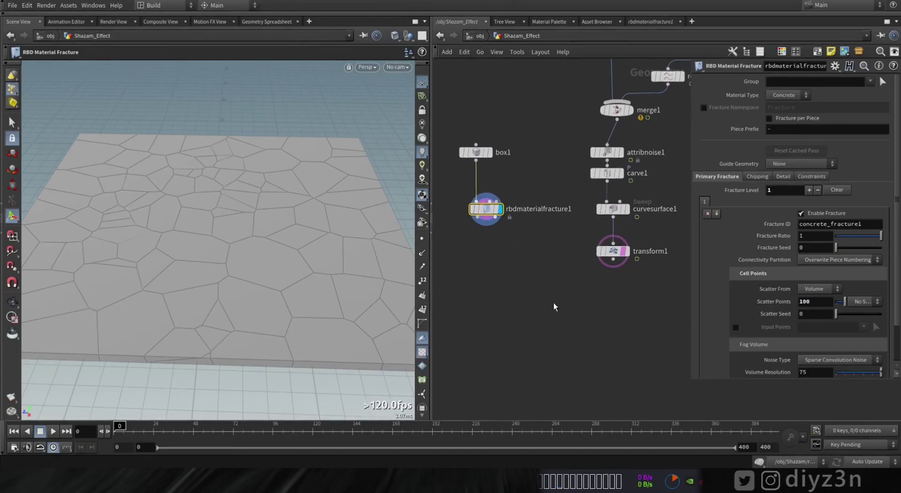
pyautogui.press('Tab')
pyautogui.click(496, 307)
pyautogui.press('Tab')
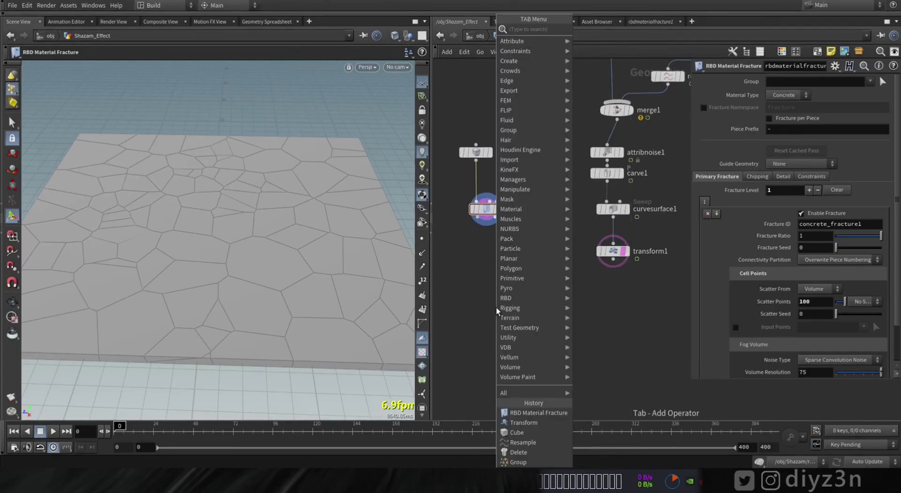
pyautogui.write('bul')
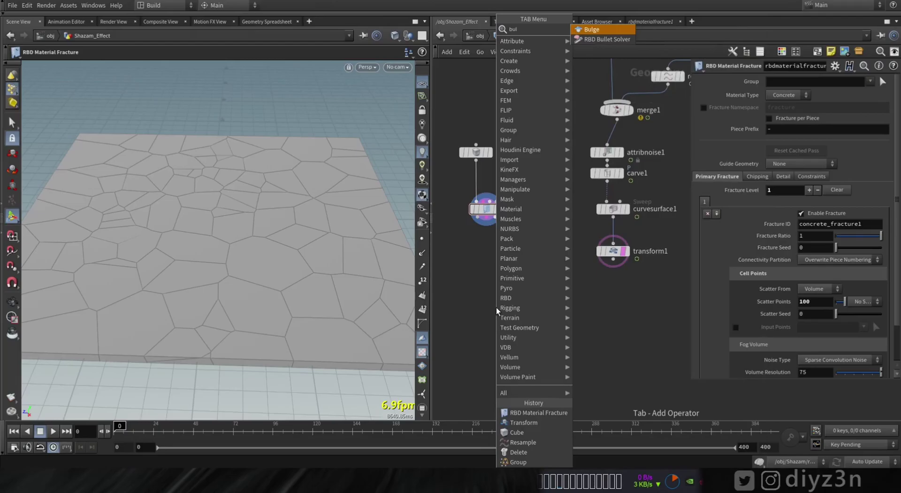
pyautogui.click(605, 39)
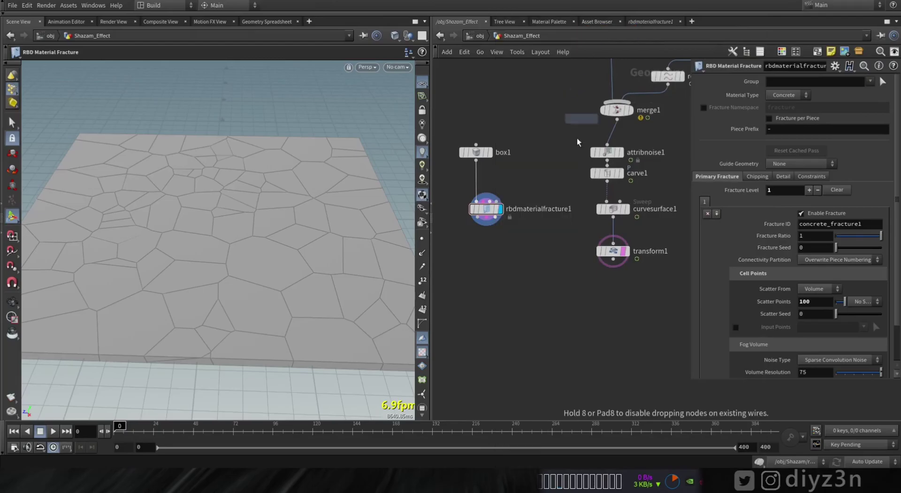
pyautogui.click(495, 248)
pyautogui.moveTo(495, 247); pyautogui.dragTo(500, 308)
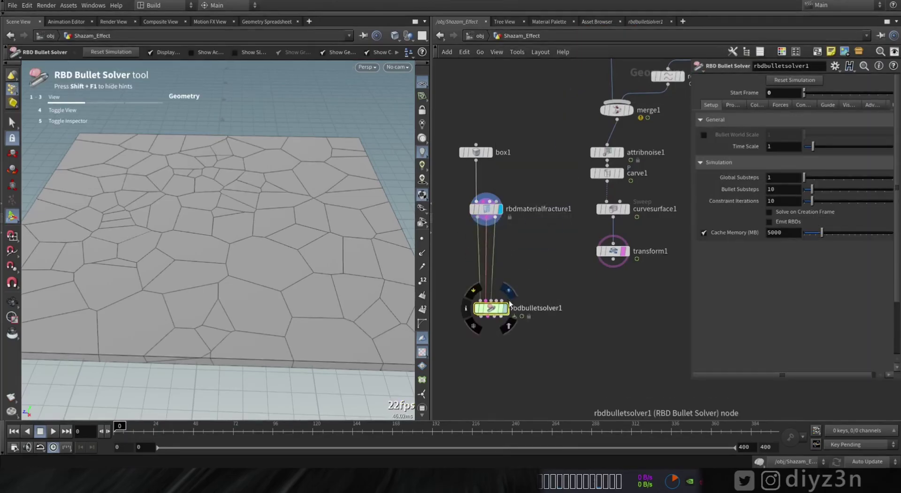
# Step: Display rbdbulletsolver1, set its ground collision type to Ground Plane, and test-play the simulation
pyautogui.click(53, 431)
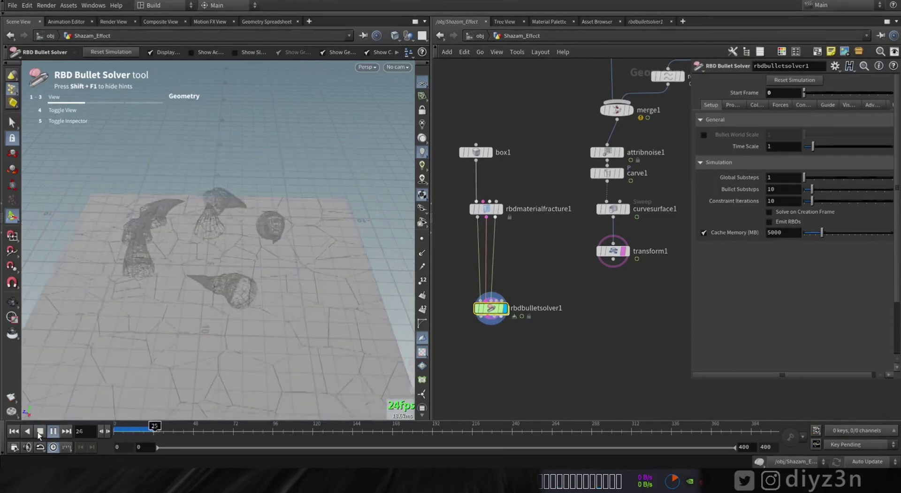
pyautogui.click(40, 431)
pyautogui.click(732, 104)
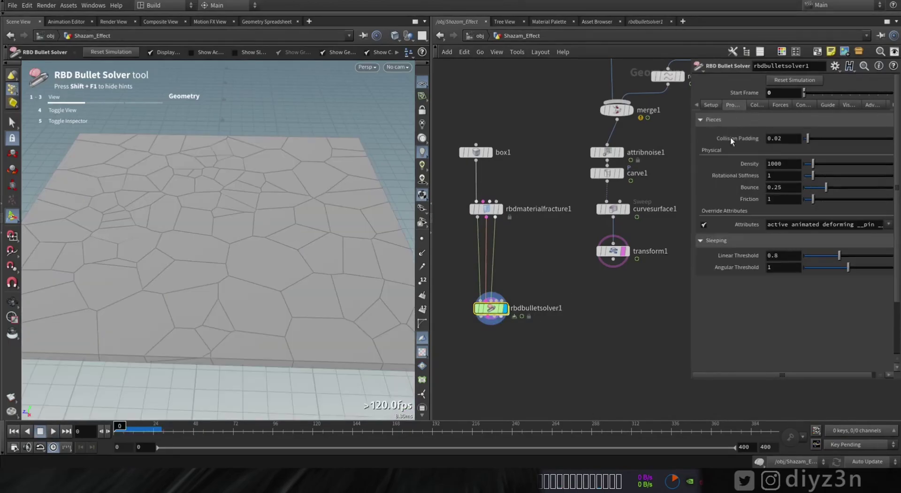
pyautogui.moveTo(693, 213); pyautogui.dragTo(608, 213)
pyautogui.click(676, 105)
pyautogui.click(707, 274)
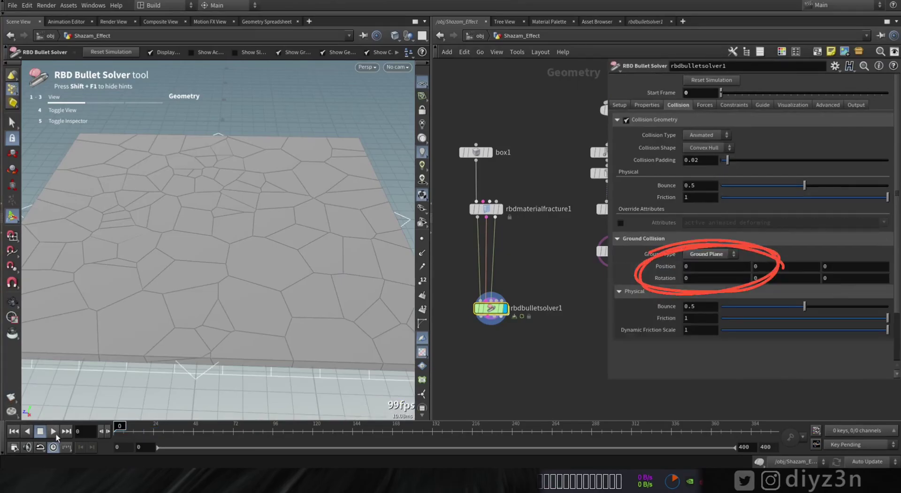
pyautogui.click(53, 431)
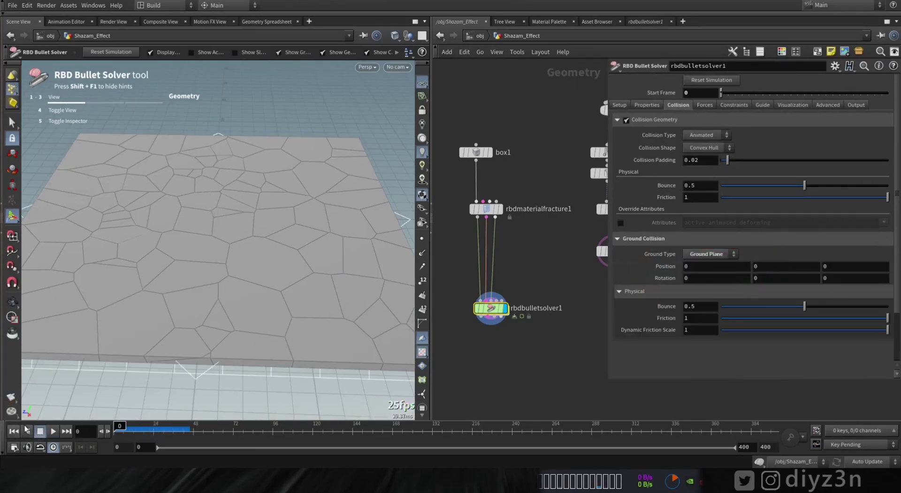
pyautogui.keyDown('alt'); pyautogui.moveTo(183, 286); pyautogui.dragTo(278, 319); pyautogui.keyUp('alt')
pyautogui.press('Return')
pyautogui.keyDown('alt'); pyautogui.moveTo(258, 243); pyautogui.dragTo(207, 246, button='middle'); pyautogui.keyUp('alt')
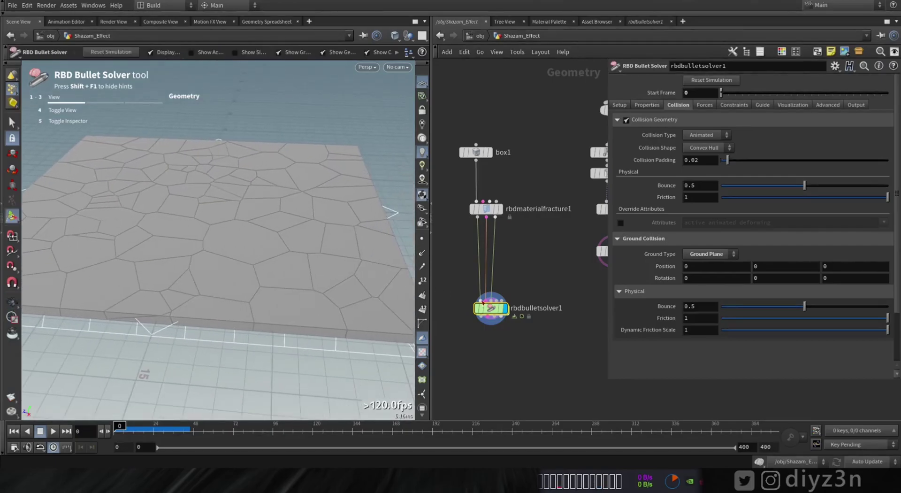
# Step: Wire transform1 into the collision geometry input of rbdbulletsolver1 and test-play the simulation
pyautogui.moveTo(490, 307); pyautogui.dragTo(490, 340)
pyautogui.moveTo(582, 273); pyautogui.dragTo(572, 273, button='middle')
pyautogui.click(579, 265)
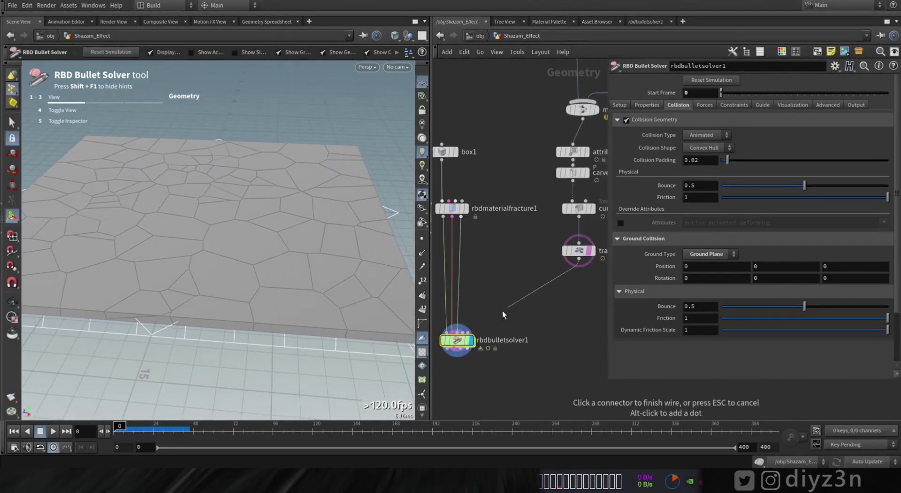
pyautogui.click(477, 332)
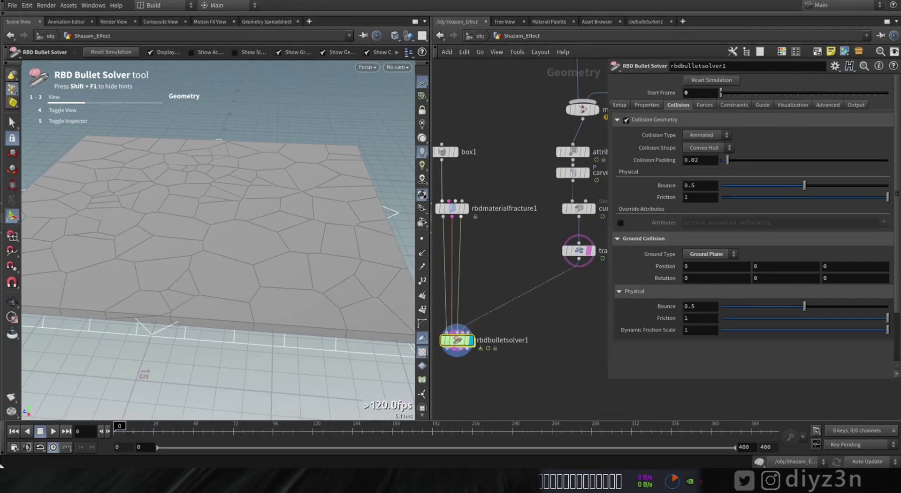
pyautogui.click(39, 431)
# Step: Show the fractured pieces' collision shapes through the solver's visualization settings, examine the slab from the side, and hide them again
pyautogui.click(828, 104)
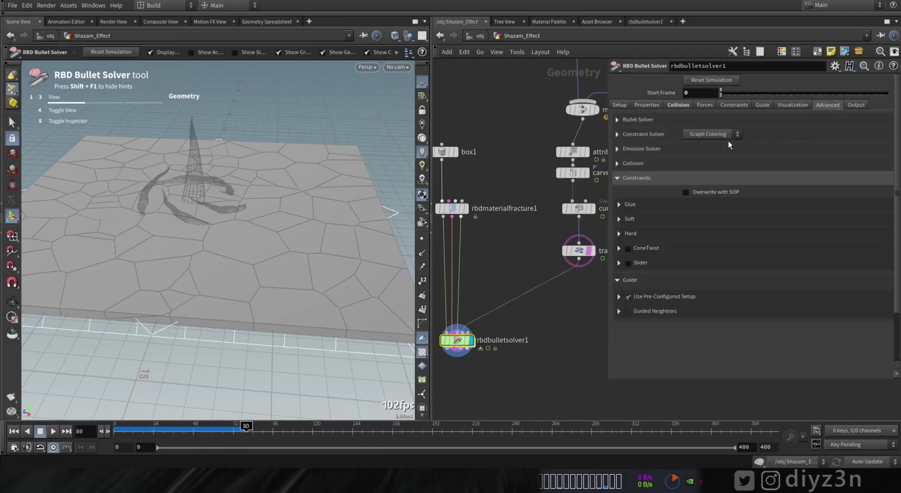
pyautogui.click(852, 106)
pyautogui.click(795, 107)
pyautogui.click(686, 149)
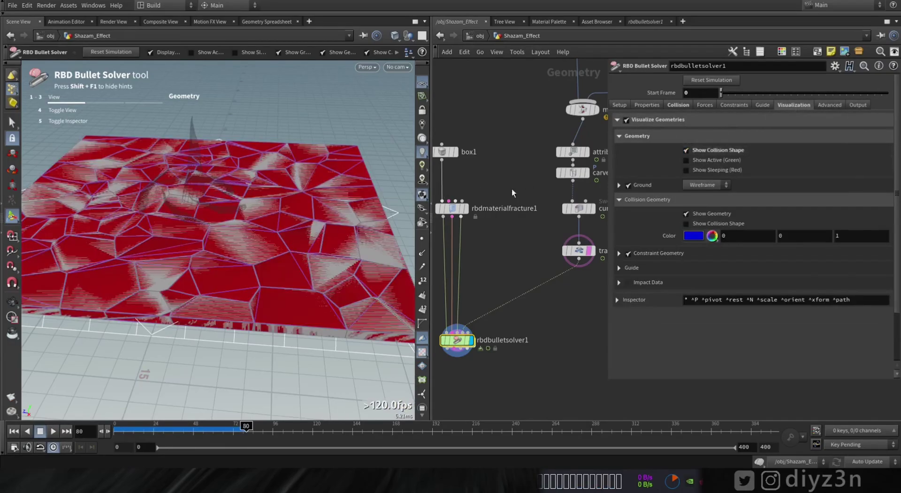
pyautogui.click(685, 150)
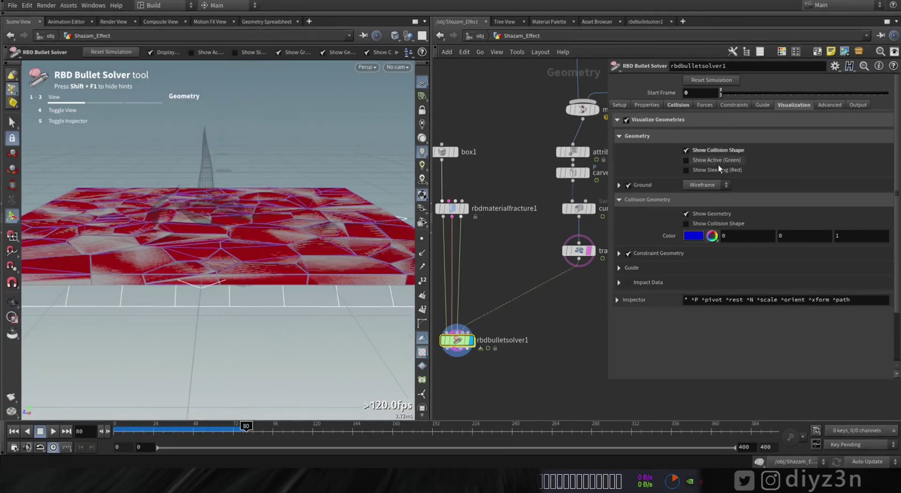
pyautogui.scroll(3, 551, 280)
pyautogui.press('Tab')
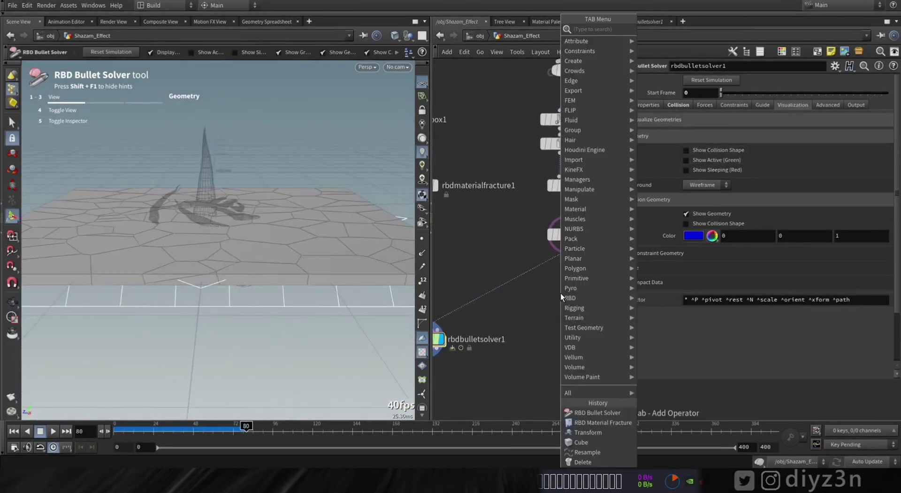
pyautogui.write('ret')
pyautogui.click(655, 29)
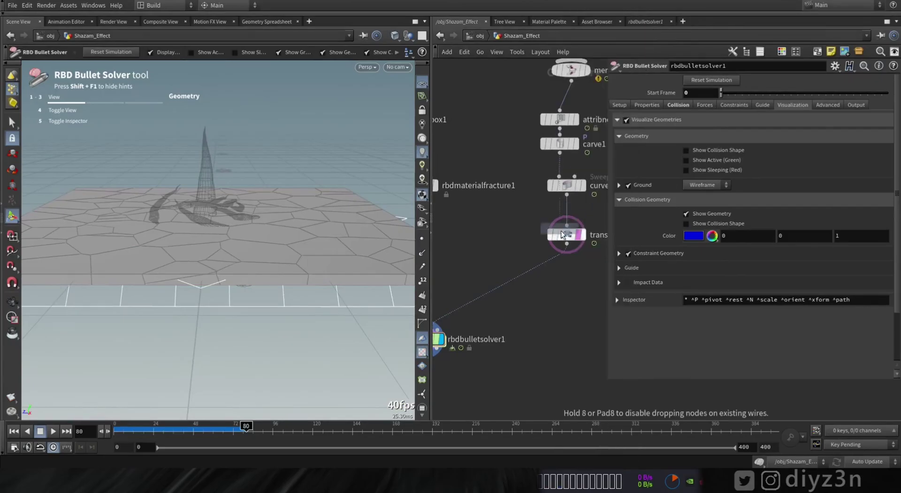
pyautogui.click(506, 243)
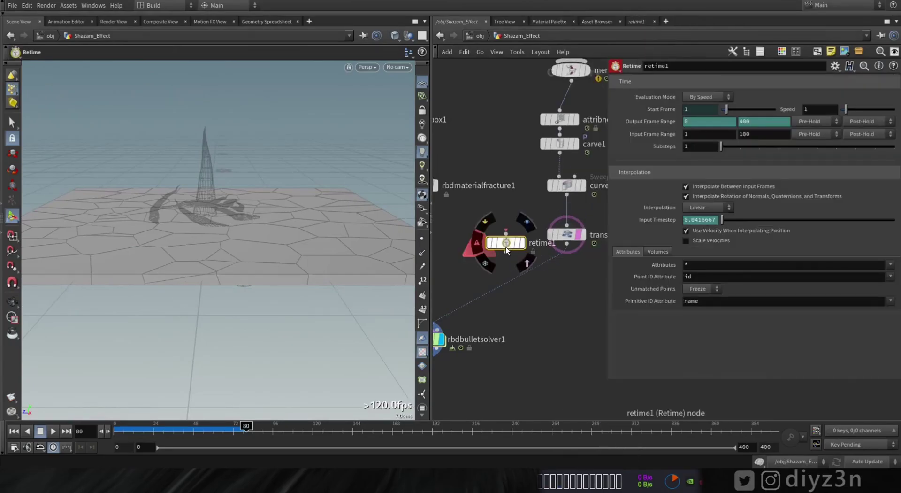
pyautogui.press('Delete')
# Step: Insert a Time Shift node between transform1 and rbdbulletsolver1
pyautogui.press('Tab')
pyautogui.write('tim')
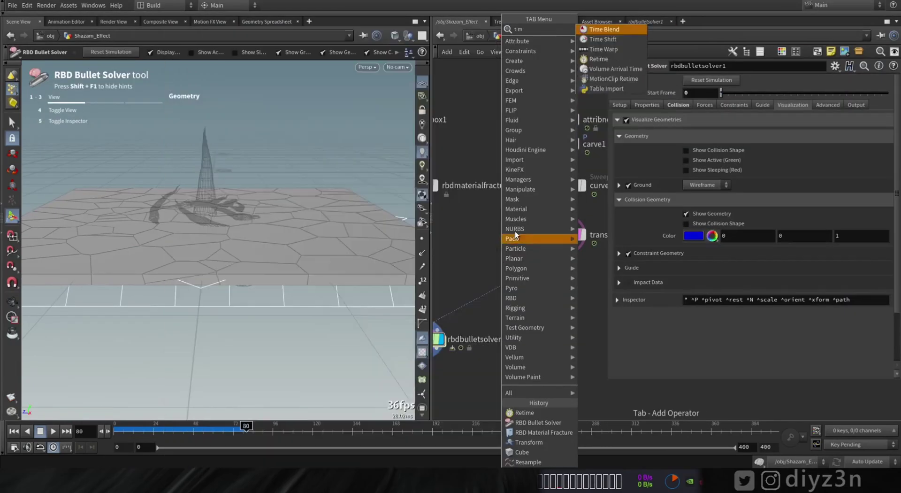
pyautogui.click(611, 38)
pyautogui.click(514, 282)
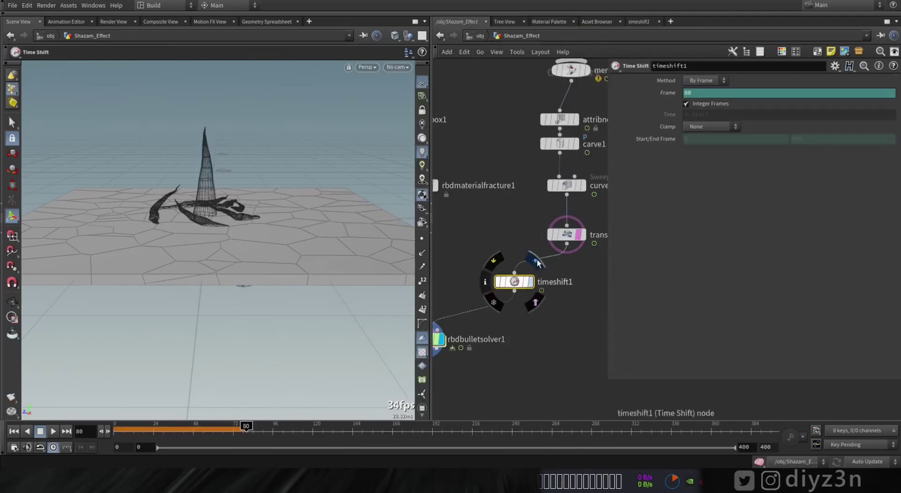
# Step: Delete the frame channel of timeshift1, set its Frame to 140, and check the frozen tubes along the timeline
pyautogui.rightClick(664, 96)
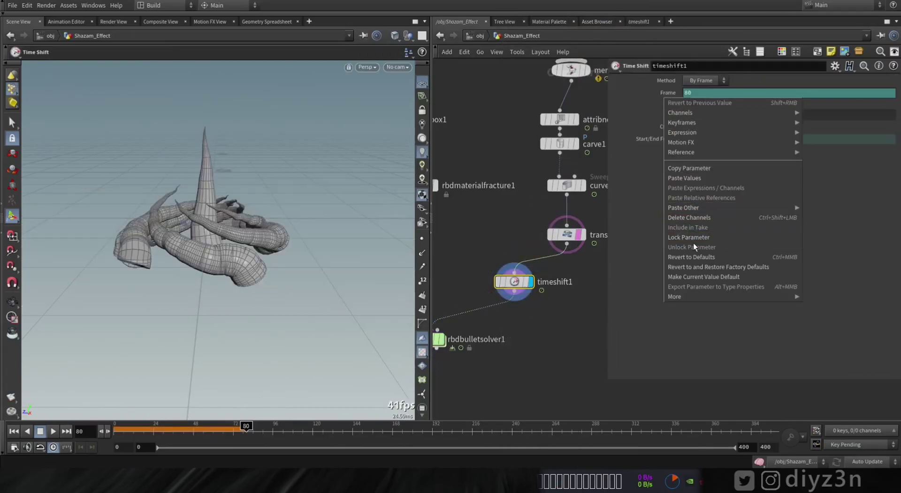
pyautogui.click(693, 218)
pyautogui.moveTo(671, 97); pyautogui.dragTo(679, 55, button='middle')
pyautogui.moveTo(237, 430); pyautogui.dragTo(186, 432)
# Step: Display and select rbdbulletsolver1 and return the timeline to frame 0
pyautogui.moveTo(447, 345); pyautogui.dragTo(473, 328, button='middle')
pyautogui.click(471, 301)
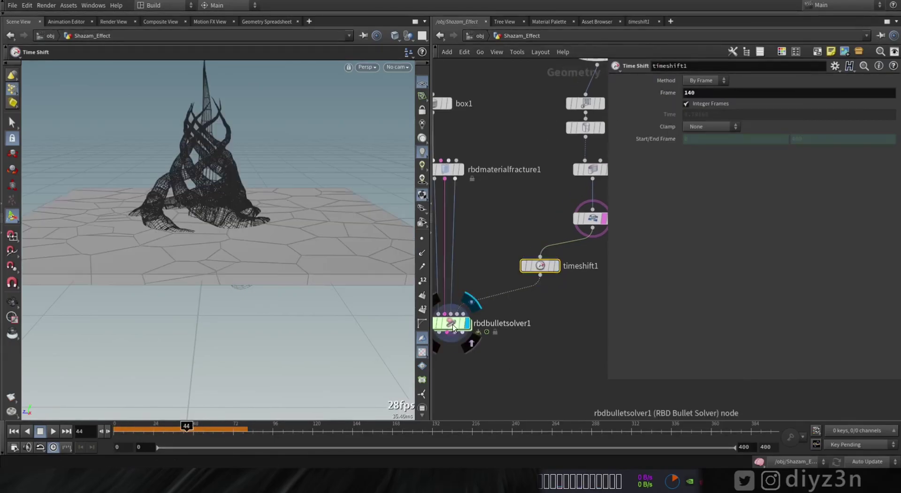
pyautogui.click(452, 324)
pyautogui.click(13, 430)
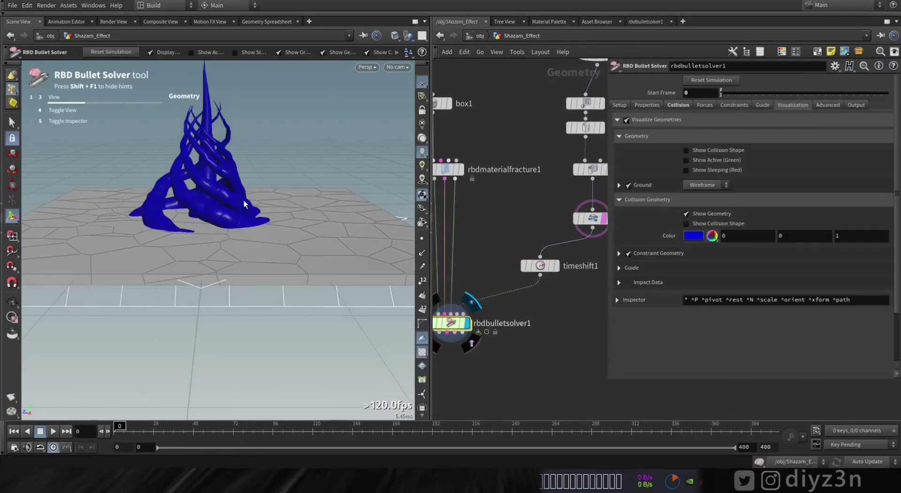
# Step: Play the simulation with the frozen tubes, stop it, and return to frame 0
pyautogui.click(53, 431)
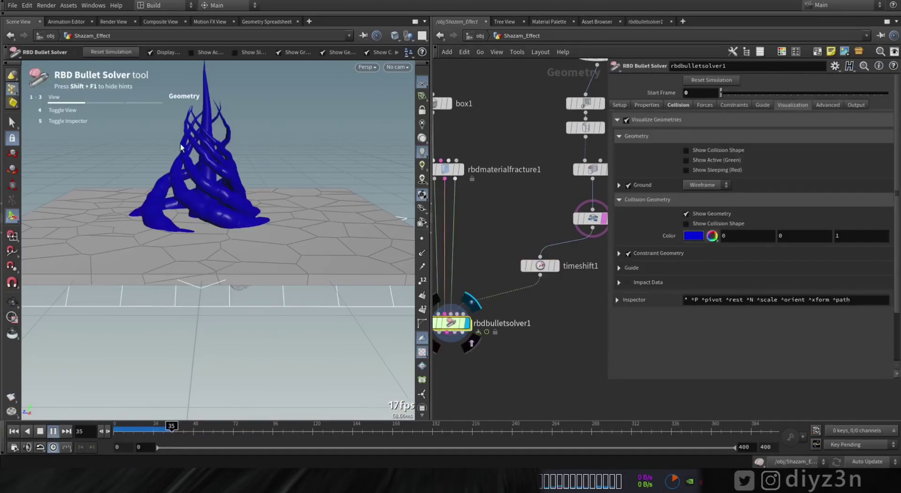
pyautogui.click(52, 430)
pyautogui.click(14, 431)
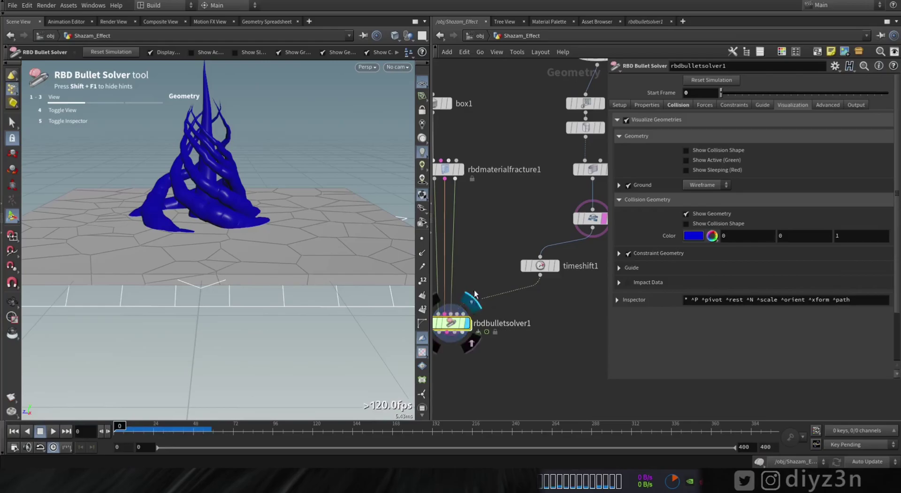
# Step: Bypass timeshift1 and set rbdbulletsolver1's collision type to Deforming and collision shape to Concave
pyautogui.moveTo(550, 319)
pyautogui.mouseDown(button='middle')
pyautogui.moveTo(523, 346)
pyautogui.moveTo(556, 333)
pyautogui.mouseUp(button='middle')
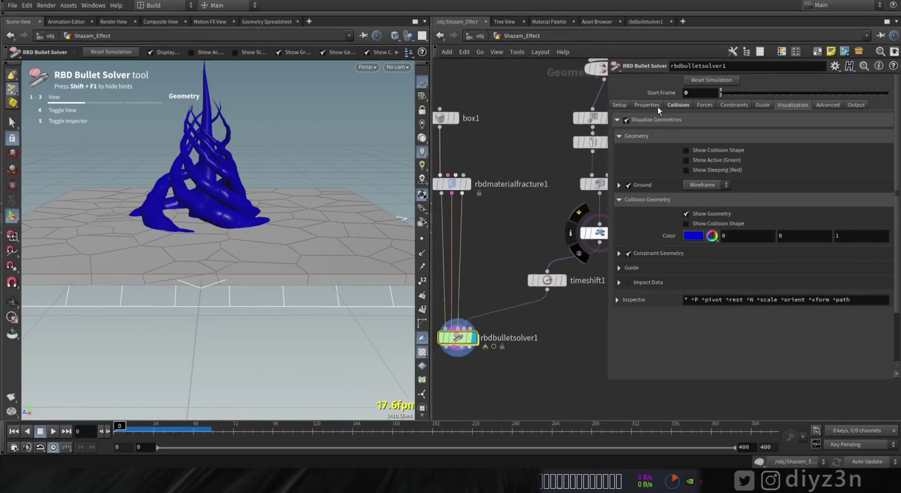
pyautogui.click(676, 105)
pyautogui.click(531, 280)
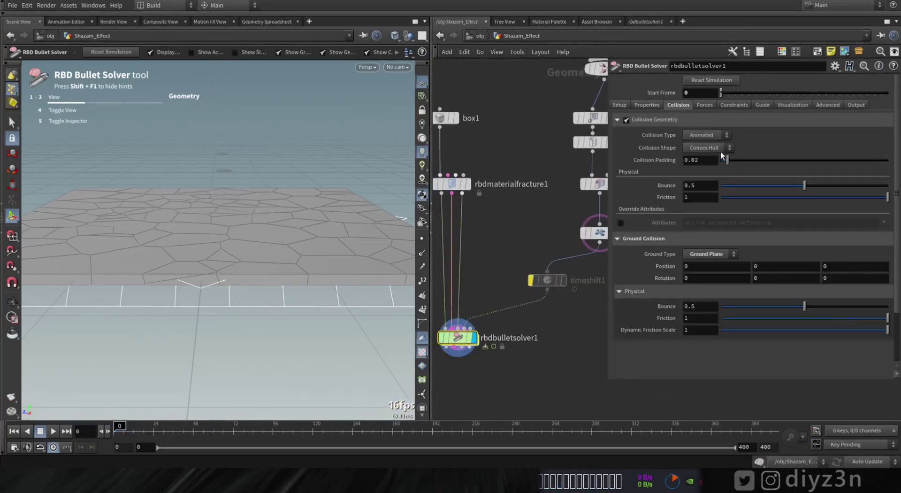
pyautogui.click(704, 147)
pyautogui.click(704, 159)
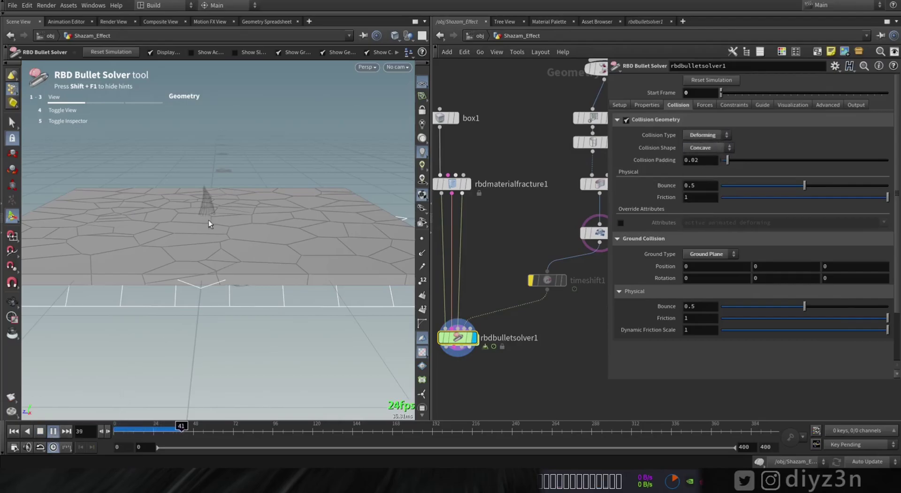
# Step: Check the simulation with the growing tubes, re-enable timeshift1, and replay it from frame 0
pyautogui.click(41, 431)
pyautogui.click(14, 431)
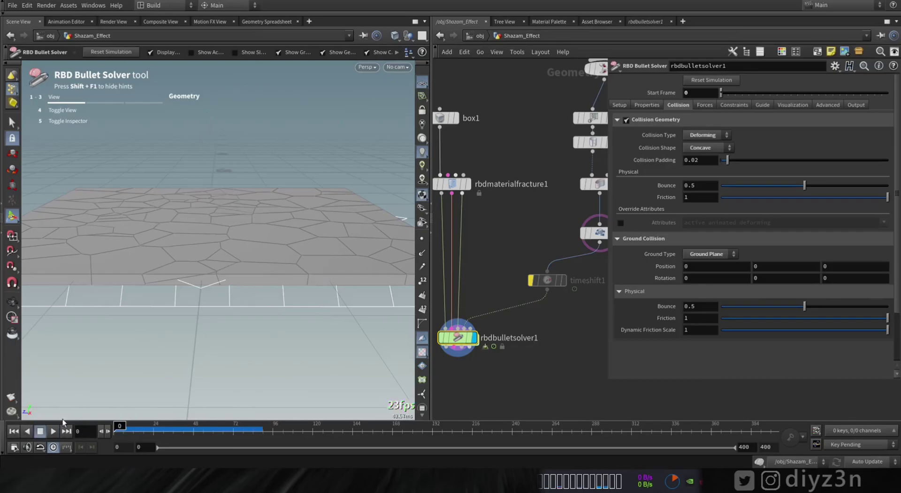
pyautogui.click(534, 280)
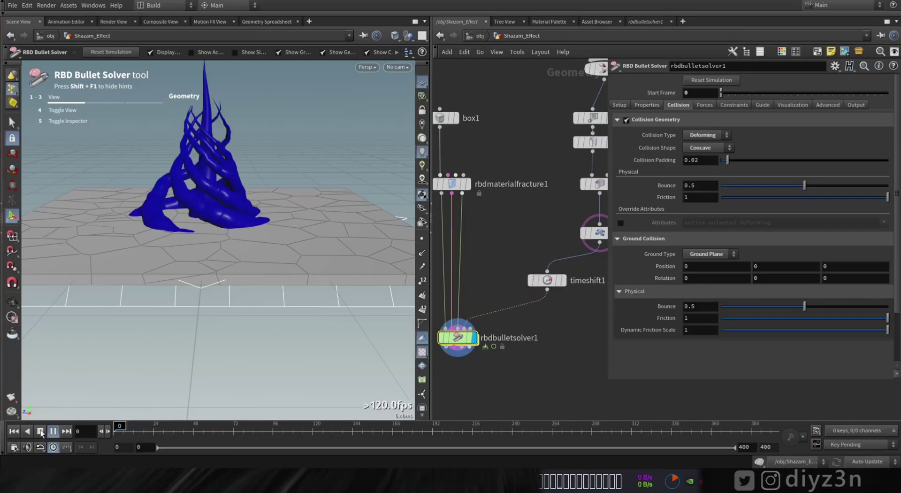
pyautogui.click(20, 432)
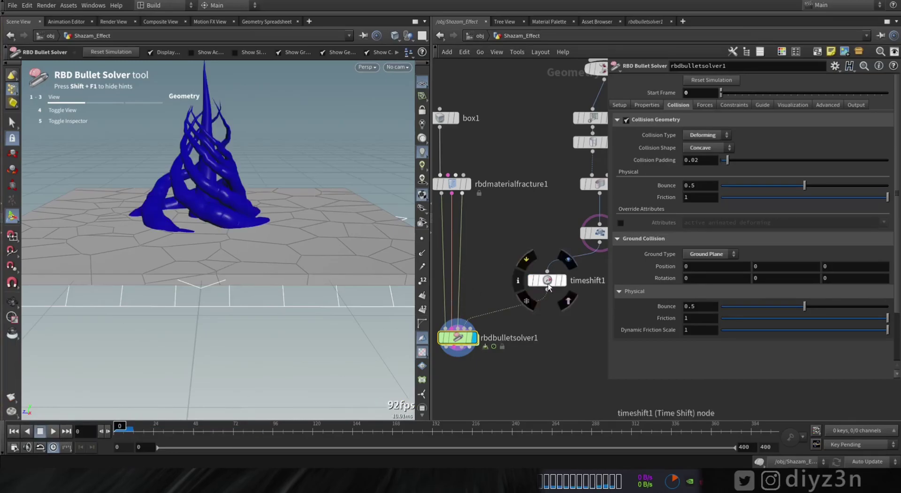
# Step: Disconnect timeshift1 from rbdbulletsolver1, enlarge the network view, and move the solver lower to make room for more nodes
pyautogui.rightClick(503, 309)
pyautogui.click(521, 335)
pyautogui.moveTo(521, 336); pyautogui.dragTo(547, 352, button='middle')
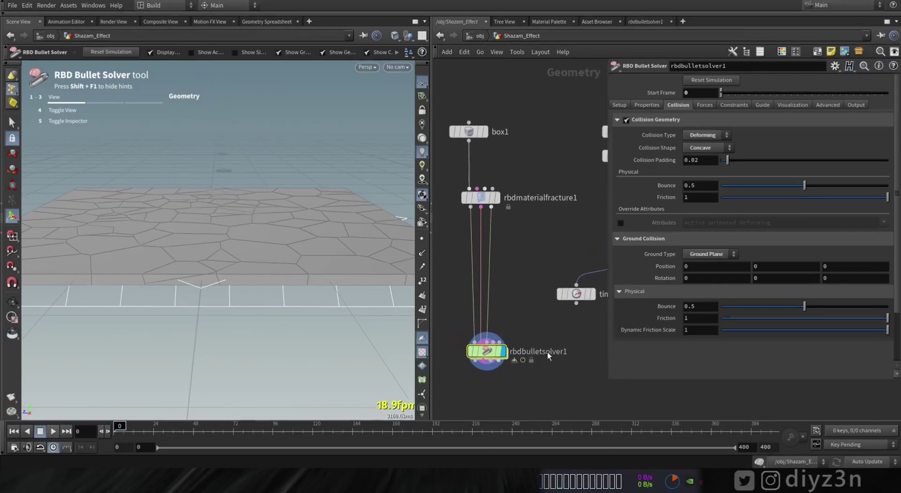
pyautogui.moveTo(430, 358); pyautogui.dragTo(384, 354)
pyautogui.moveTo(543, 359); pyautogui.dragTo(576, 297, button='middle')
pyautogui.scroll(2, 577, 305)
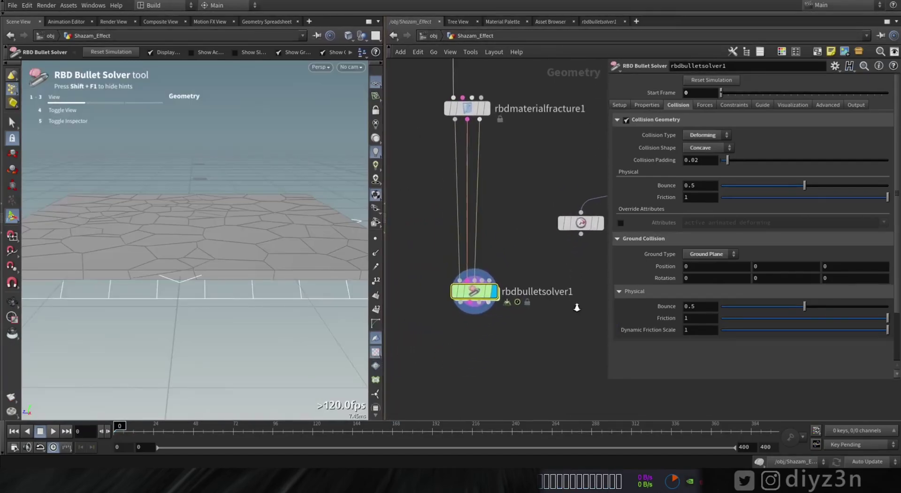
pyautogui.click(585, 223)
pyautogui.moveTo(608, 378); pyautogui.dragTo(713, 212)
pyautogui.moveTo(691, 224); pyautogui.dragTo(732, 221, button='middle')
pyautogui.moveTo(514, 290); pyautogui.dragTo(507, 335)
pyautogui.press('Tab')
pyautogui.write('rb')
pyautogui.click(674, 50)
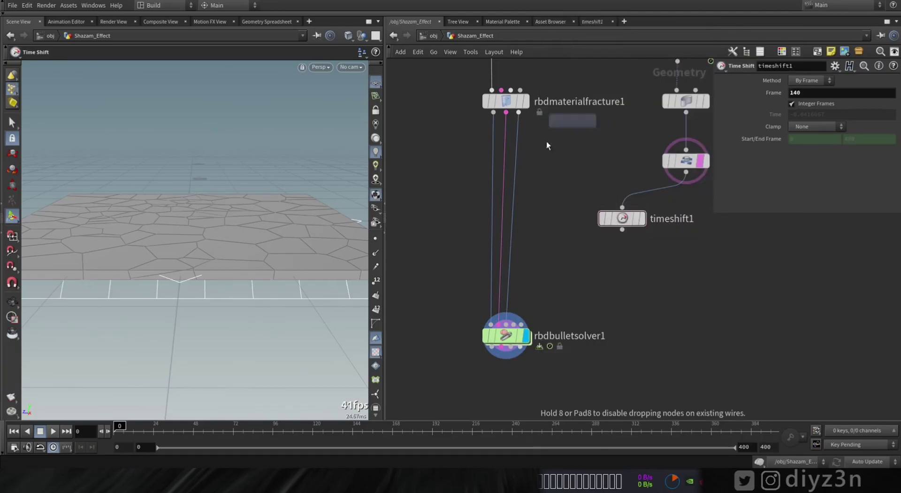
pyautogui.click(506, 180)
pyautogui.click(515, 237)
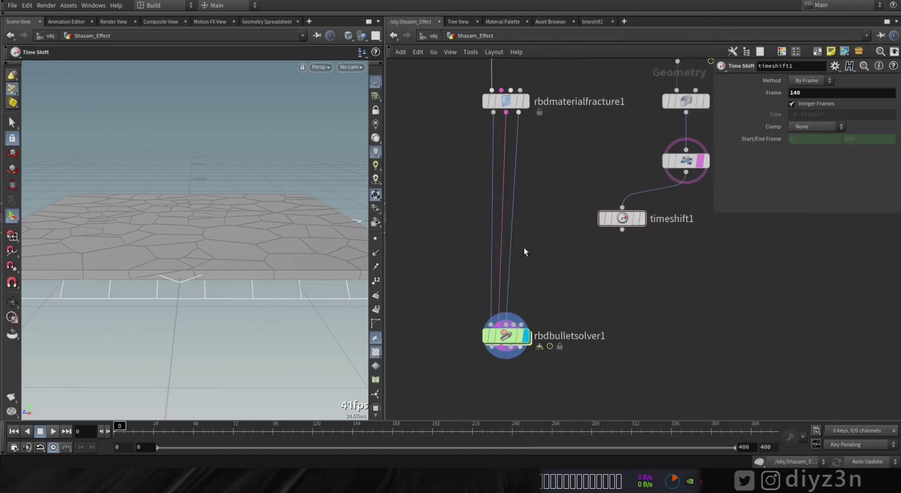
# Step: Add an RBD Pack node, connect all three rbdmaterialfracture1 outputs to it, and display it
pyautogui.press('Tab')
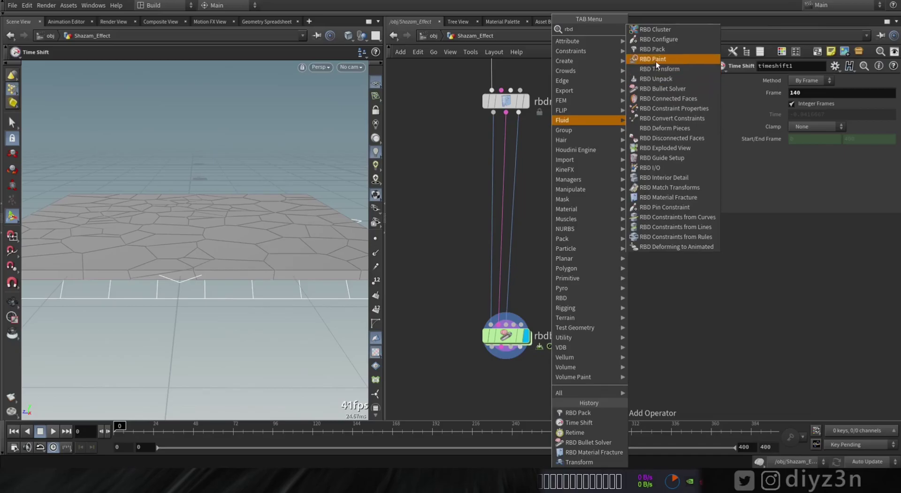
pyautogui.click(655, 61)
pyautogui.click(542, 178)
pyautogui.click(493, 112)
pyautogui.click(529, 167)
pyautogui.click(541, 167)
pyautogui.click(505, 113)
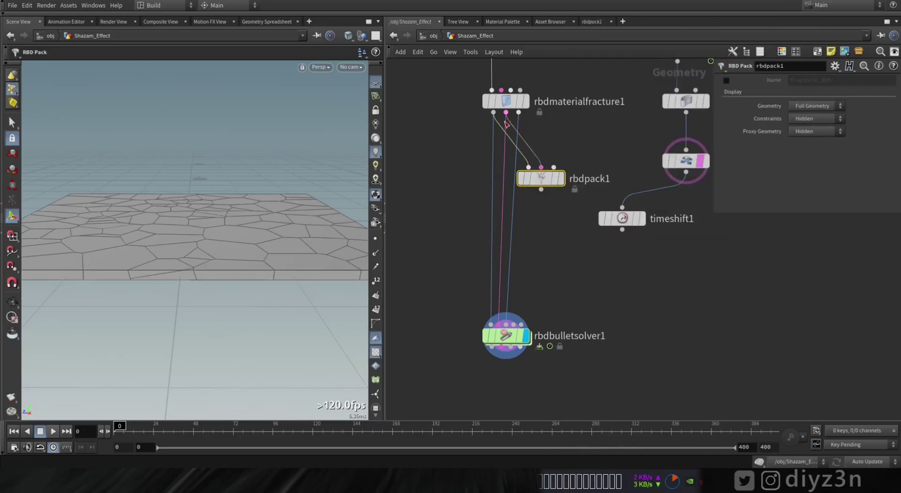
pyautogui.click(553, 167)
pyautogui.click(518, 112)
pyautogui.click(562, 178)
pyautogui.moveTo(543, 179); pyautogui.dragTo(462, 188)
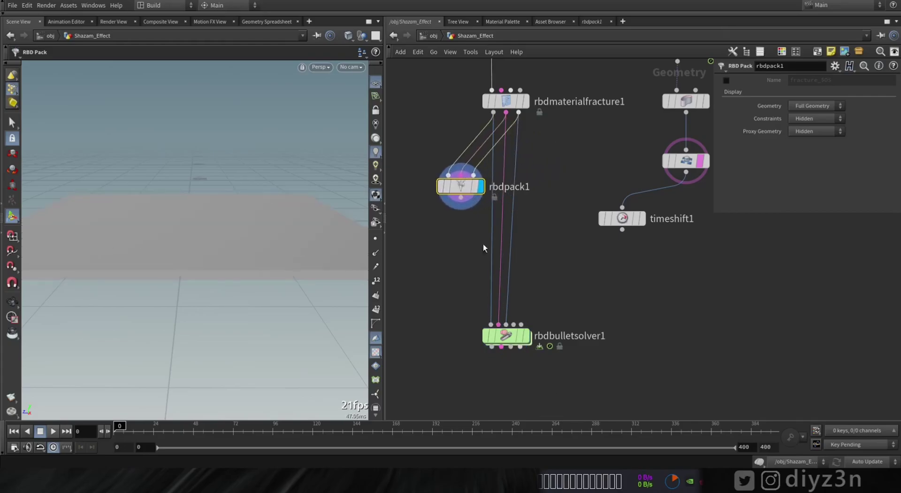
# Step: Cut the three direct wires between rbdmaterialfracture1 and rbdbulletsolver1, and move rbdpack1 slightly lower
pyautogui.rightClick(509, 272)
pyautogui.click(522, 289)
pyautogui.press('Tab')
pyautogui.press('Escape')
pyautogui.rightClick(499, 264)
pyautogui.click(522, 290)
pyautogui.rightClick(491, 256)
pyautogui.click(516, 283)
pyautogui.moveTo(462, 190); pyautogui.dragTo(464, 211)
# Step: Add an RBD Configure node beside rbdpack1 and connect transform1's output to its first input
pyautogui.moveTo(576, 208); pyautogui.dragTo(562, 236, button='middle')
pyautogui.press('Tab')
pyautogui.moveTo(624, 119)
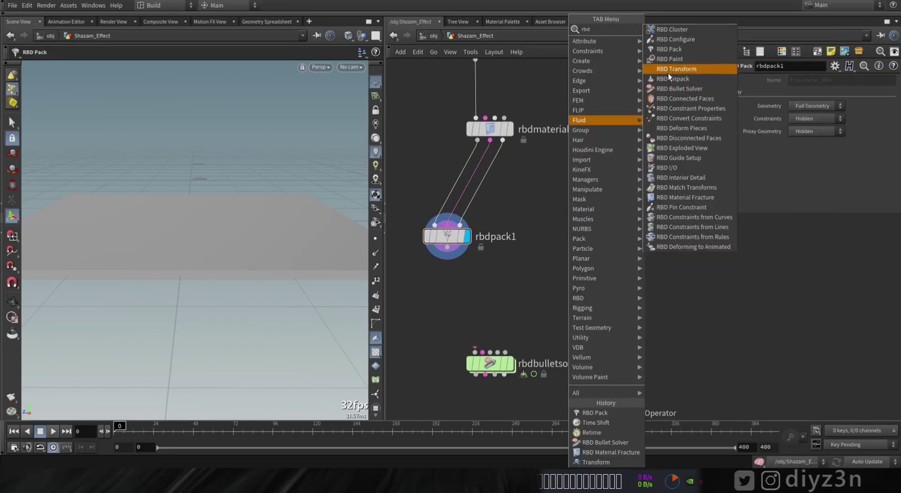
pyautogui.click(670, 66)
pyautogui.click(579, 190)
pyautogui.click(561, 187)
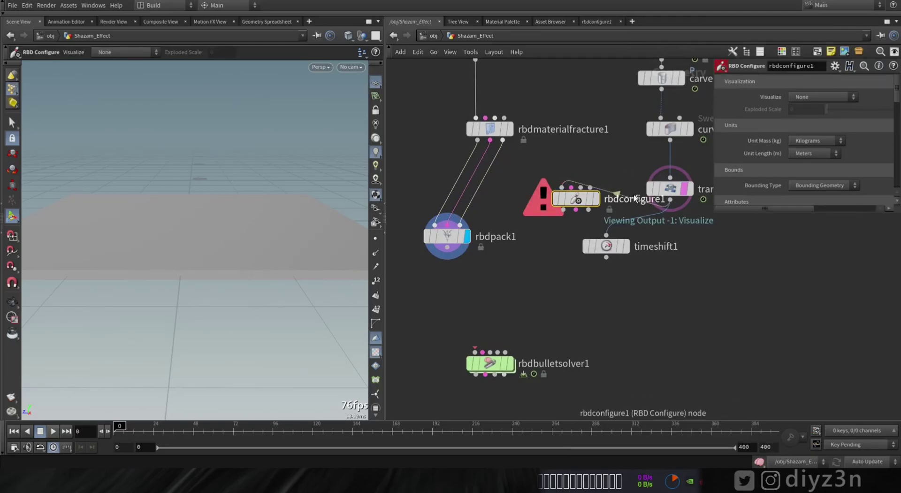
pyautogui.click(670, 200)
pyautogui.moveTo(585, 197); pyautogui.dragTo(562, 234)
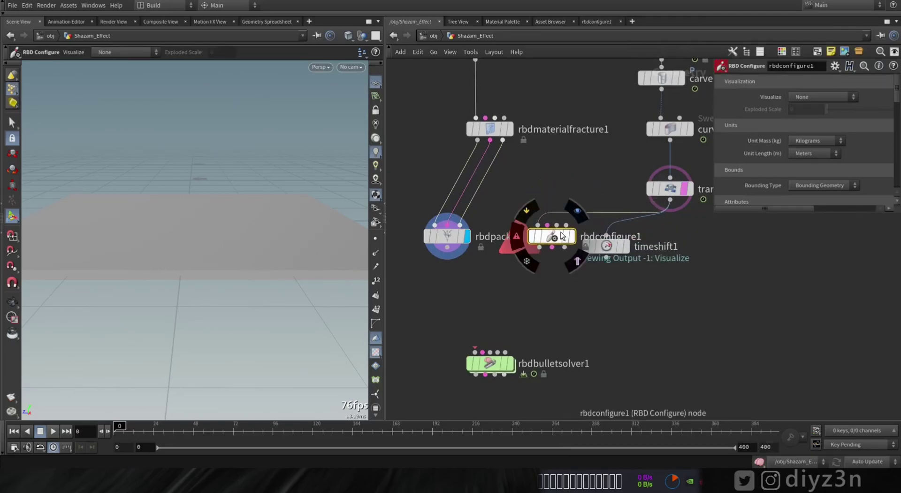
# Step: Duplicate rbdpack1 below rbdconfigure1 and connect rbdconfigure1's three outputs to the copy
pyautogui.moveTo(522, 276); pyautogui.dragTo(528, 260, button='middle')
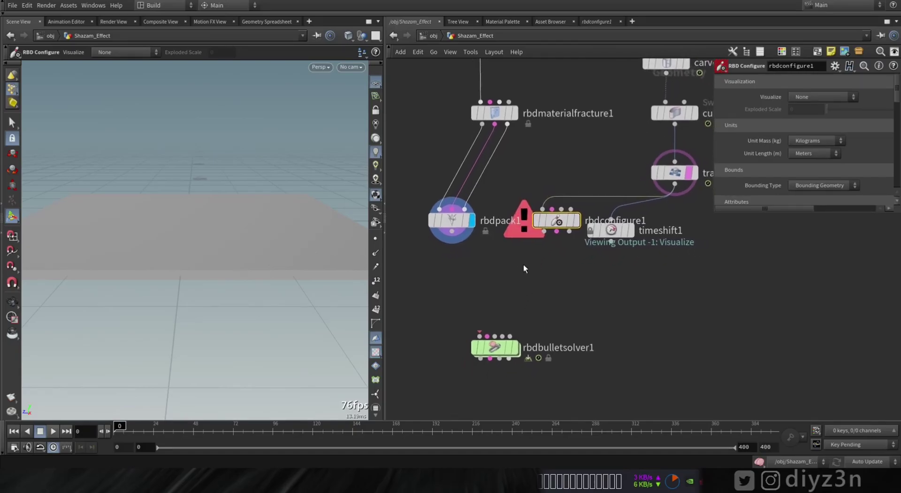
pyautogui.click(456, 224)
pyautogui.hotkey('ctrl', 'c')
pyautogui.hotkey('ctrl', 'v')
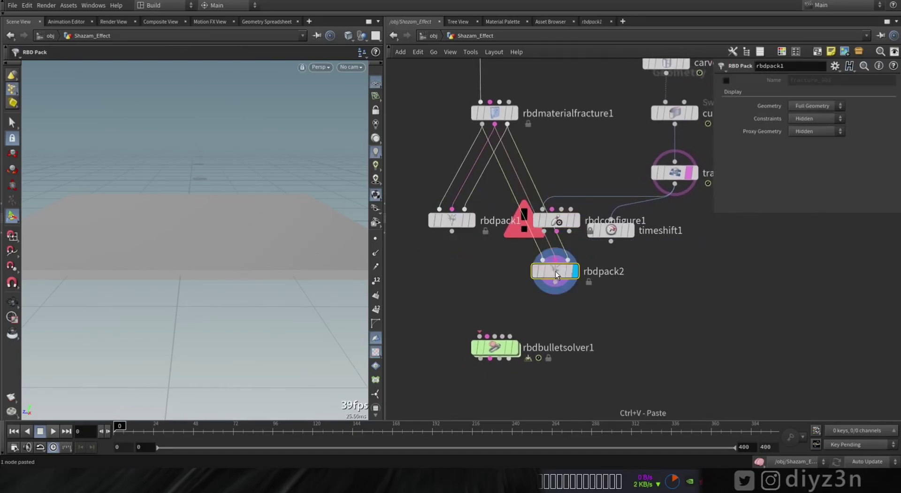
pyautogui.moveTo(569, 231); pyautogui.dragTo(543, 231)
pyautogui.moveTo(555, 272); pyautogui.dragTo(556, 261)
# Step: Align rbdpack1 under rbdmaterialfracture1, move timeshift1 aside, and leave space above rbdbulletsolver1
pyautogui.moveTo(451, 220); pyautogui.dragTo(464, 260)
pyautogui.moveTo(501, 120); pyautogui.dragTo(472, 203)
pyautogui.moveTo(492, 129); pyautogui.dragTo(505, 197, button='middle')
pyautogui.moveTo(615, 237); pyautogui.dragTo(680, 267)
pyautogui.moveTo(603, 299); pyautogui.dragTo(625, 249, button='middle')
pyautogui.moveTo(498, 296); pyautogui.dragTo(492, 351)
pyautogui.press('Tab')
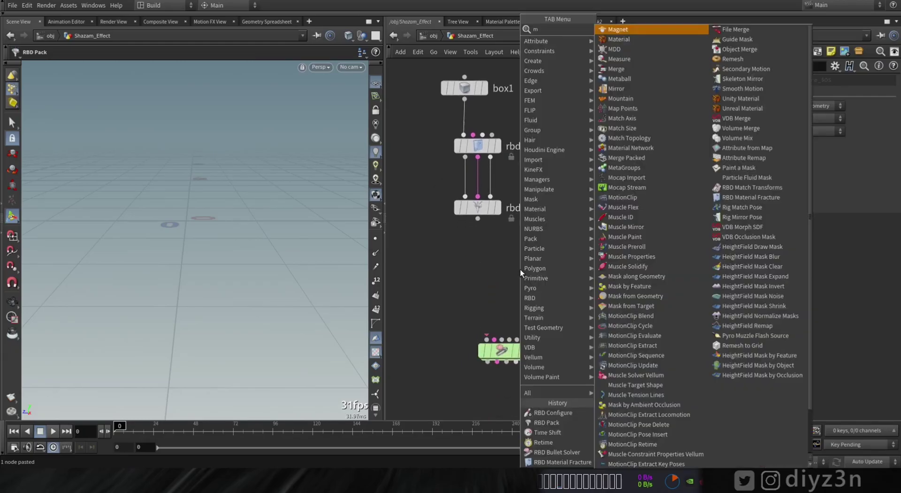
pyautogui.moveTo(558, 264)
pyautogui.click(628, 29)
pyautogui.click(522, 268)
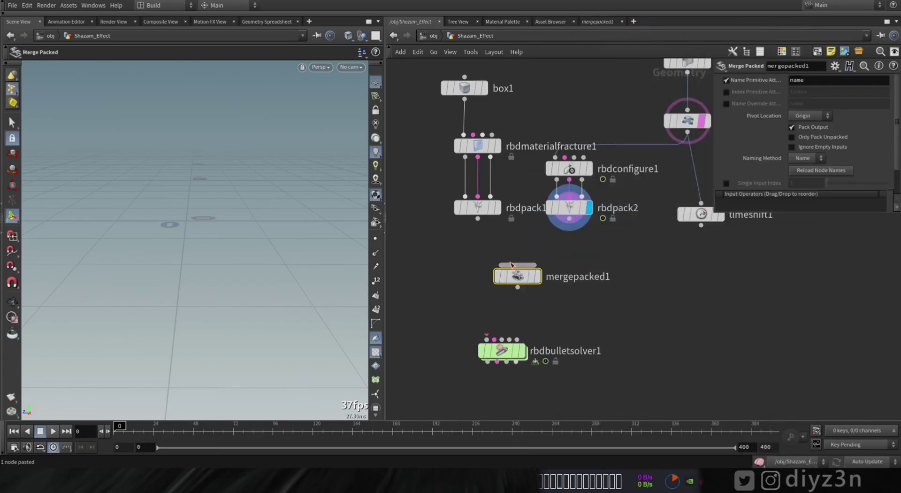
pyautogui.press('Delete')
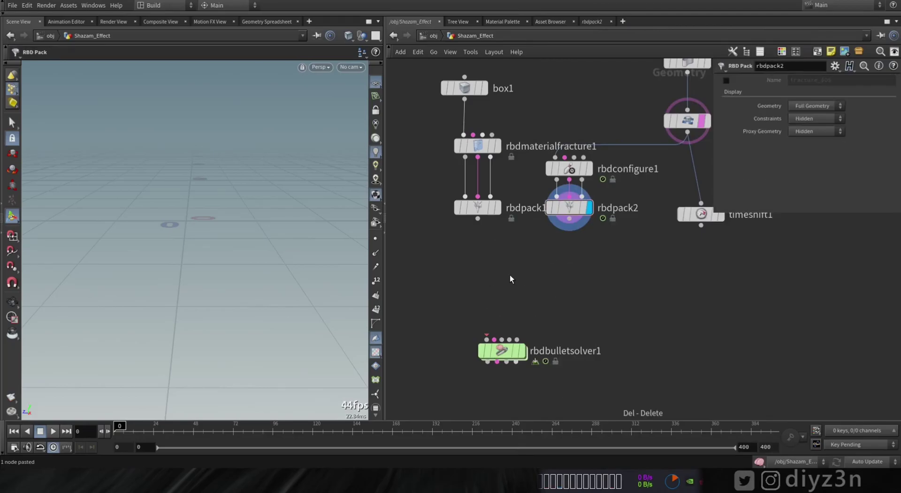
# Step: Add a Merge node that combines rbdpack1 and rbdpack2, and move rbdbulletsolver1 below it
pyautogui.press('Tab')
pyautogui.write('mer')
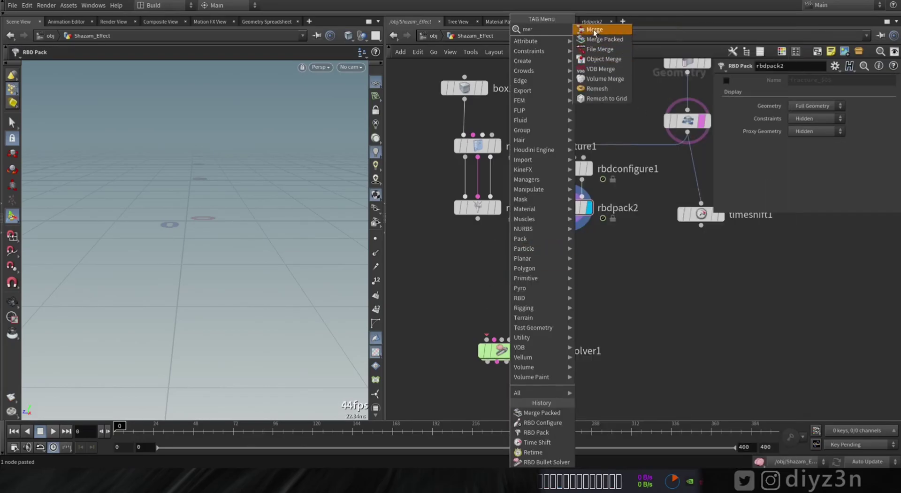
pyautogui.click(593, 30)
pyautogui.click(516, 269)
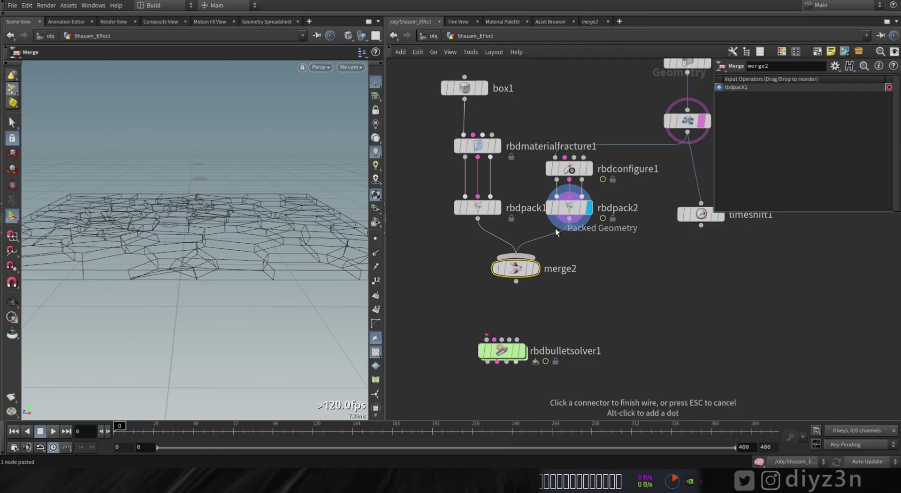
pyautogui.moveTo(549, 314); pyautogui.dragTo(537, 257, button='middle')
pyautogui.moveTo(493, 293); pyautogui.dragTo(505, 319)
# Step: Add an RBD Unpack node after merge2 and connect its three outputs to rbdbulletsolver1's first three inputs
pyautogui.click(519, 263)
pyautogui.press('Tab')
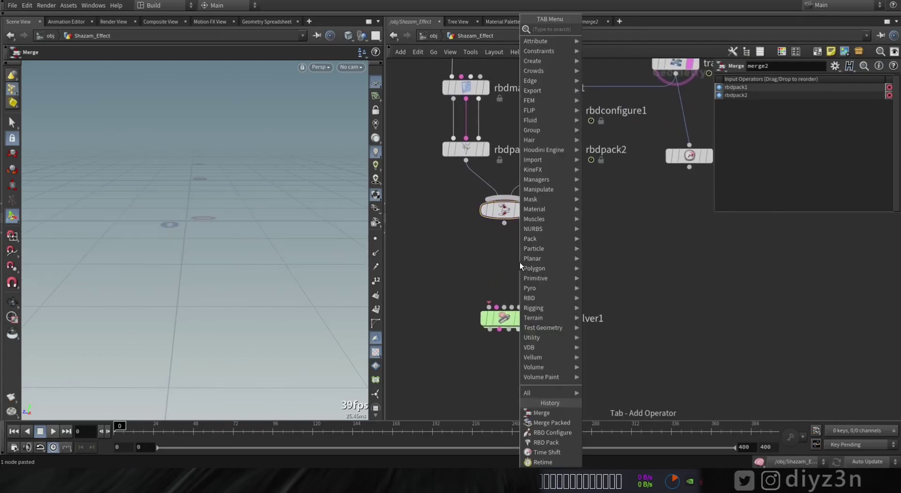
pyautogui.write('un')
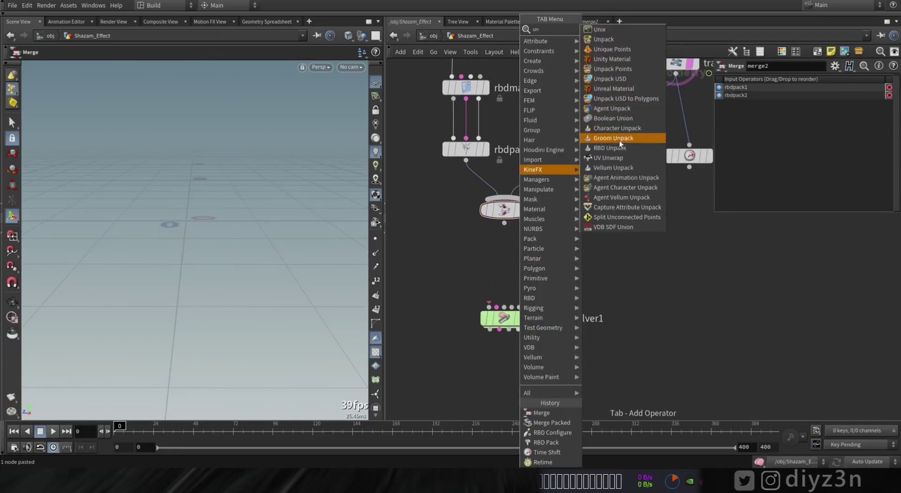
pyautogui.click(618, 147)
pyautogui.click(518, 252)
pyautogui.moveTo(496, 280); pyautogui.dragTo(501, 243, button='middle')
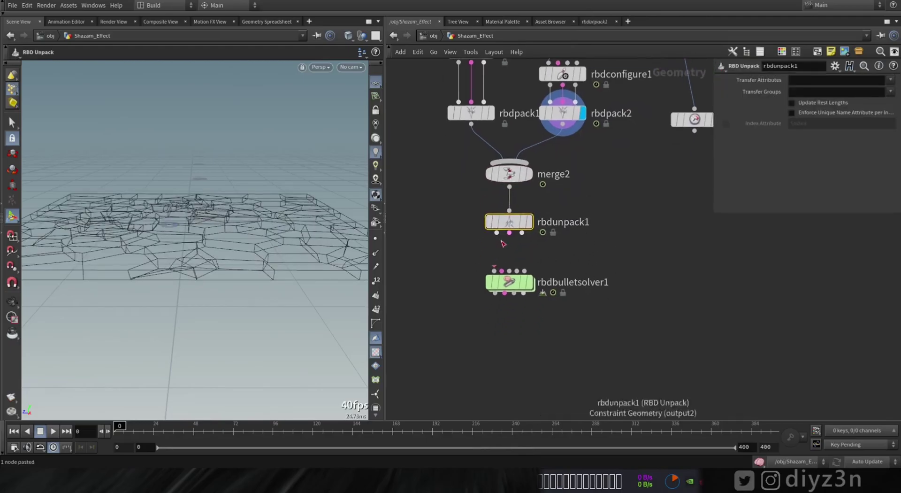
pyautogui.moveTo(496, 233); pyautogui.dragTo(508, 270)
pyautogui.moveTo(561, 249); pyautogui.dragTo(572, 252, button='middle')
pyautogui.moveTo(524, 283); pyautogui.dragTo(524, 312)
# Step: Delete timeshift1 and reposition the transform1 and rbdpack1 branches for a cleaner network layout
pyautogui.moveTo(593, 197); pyautogui.dragTo(581, 263, button='middle')
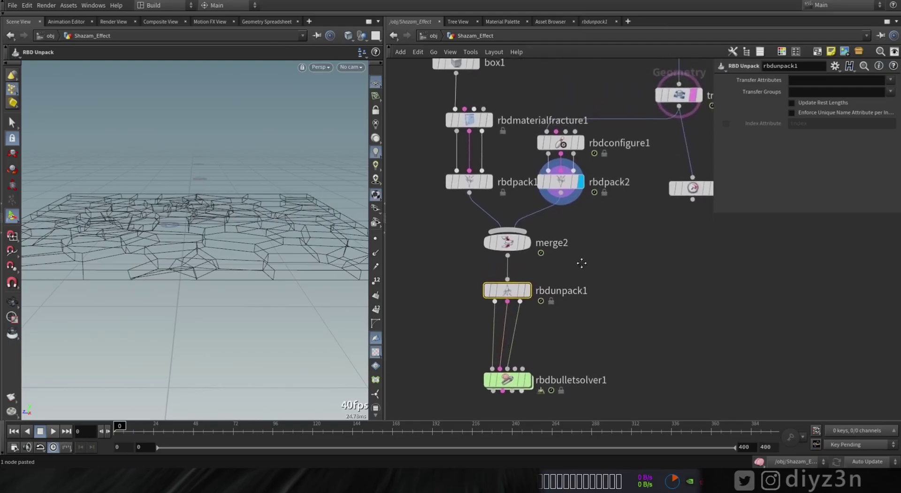
pyautogui.click(563, 183)
pyautogui.moveTo(681, 109); pyautogui.dragTo(667, 196, button='middle')
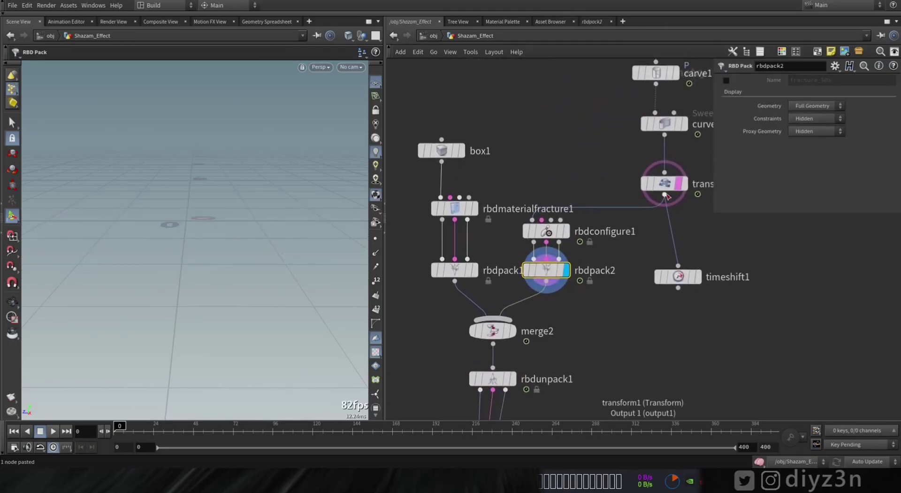
pyautogui.keyDown('shift'); pyautogui.moveTo(661, 184); pyautogui.dragTo(599, 123); pyautogui.keyUp('shift')
pyautogui.moveTo(678, 279); pyautogui.dragTo(678, 271)
pyautogui.press('Delete')
pyautogui.moveTo(627, 253); pyautogui.dragTo(709, 239, button='middle')
pyautogui.keyDown('shift'); pyautogui.moveTo(540, 256); pyautogui.dragTo(464, 230); pyautogui.keyUp('shift')
pyautogui.scroll(-3, 564, 235)
pyautogui.scroll(4, 644, 255)
pyautogui.moveTo(625, 235); pyautogui.dragTo(629, 222, button='middle')
# Step: Display rbdconfigure1 at frame 191 and enable its Deforming bullet attribute with a value of 1
pyautogui.click(579, 178)
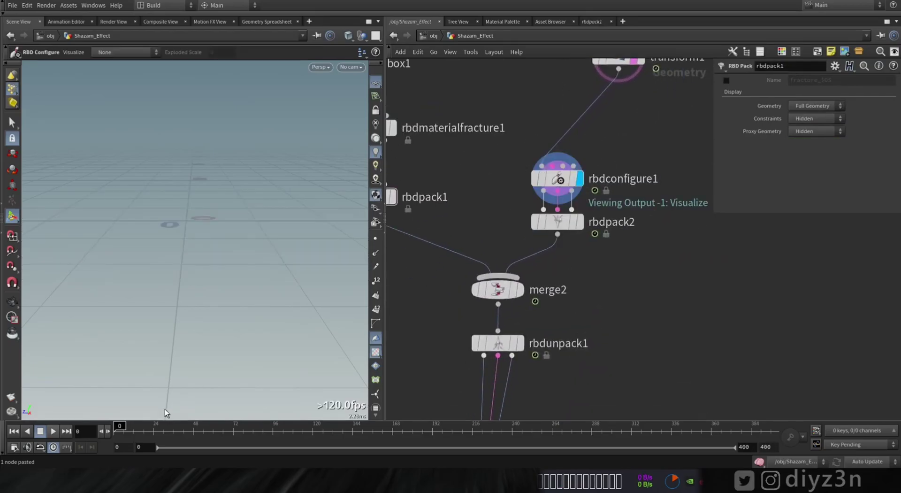
pyautogui.click(558, 178)
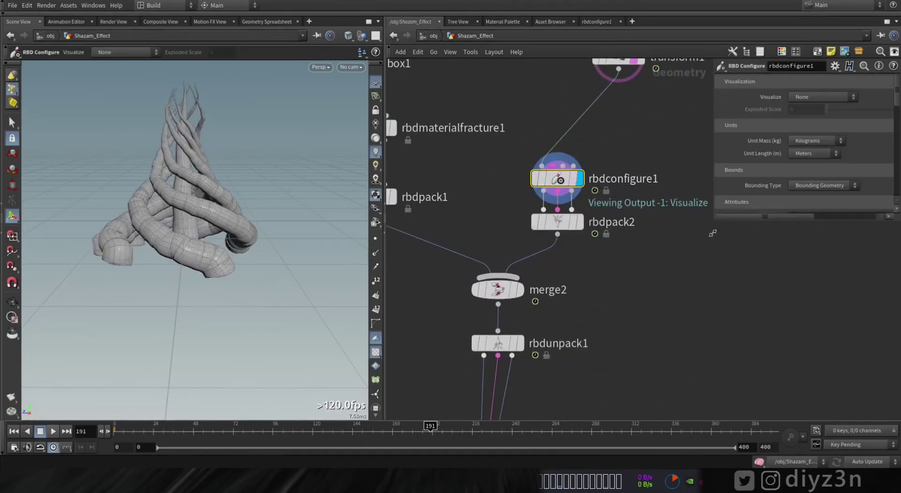
pyautogui.moveTo(708, 250); pyautogui.dragTo(587, 384)
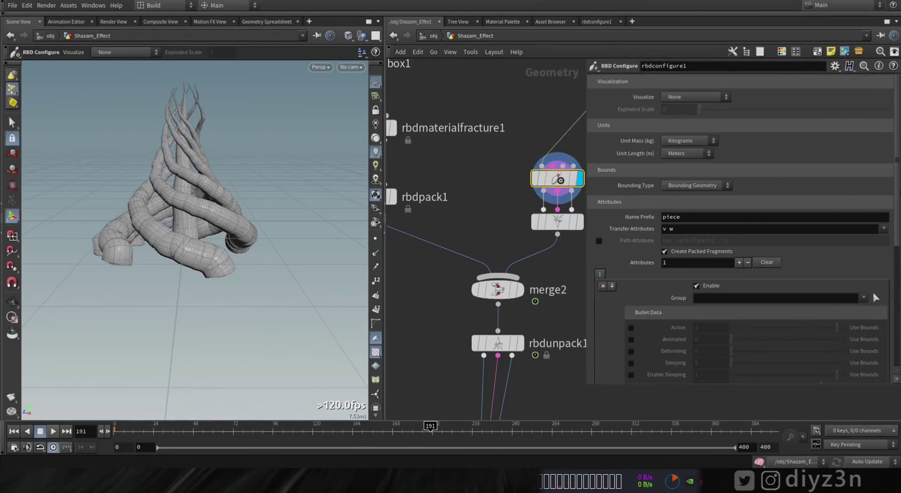
pyautogui.scroll(-3, 768, 254)
pyautogui.click(631, 251)
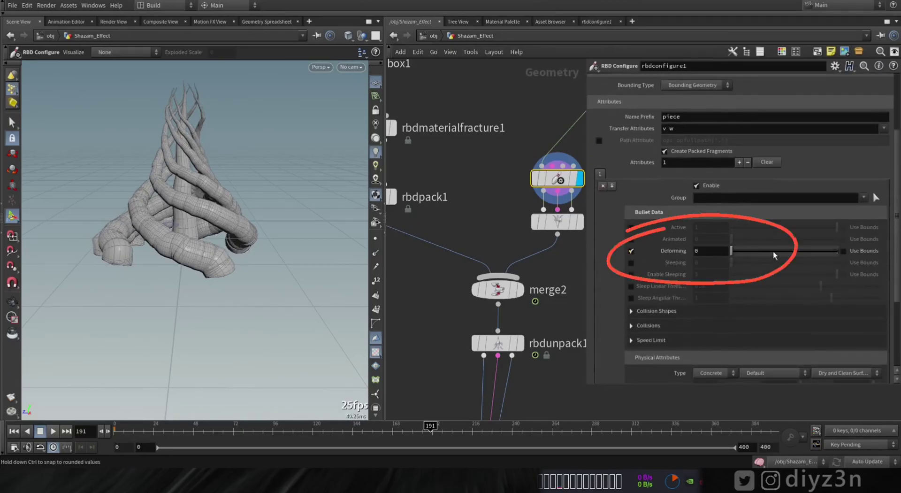
pyautogui.moveTo(542, 309); pyautogui.dragTo(516, 138, button='middle')
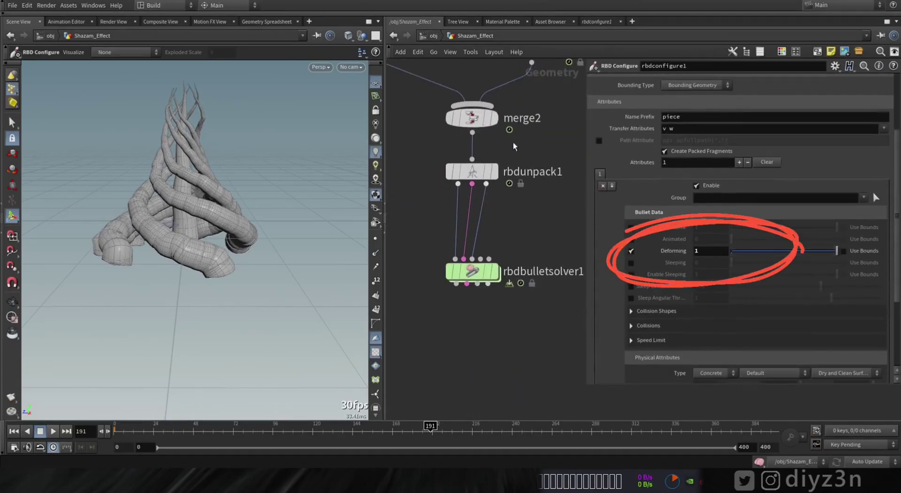
# Step: Return to frame 0, display rbdbulletsolver1 and reset its simulation
pyautogui.moveTo(497, 277)
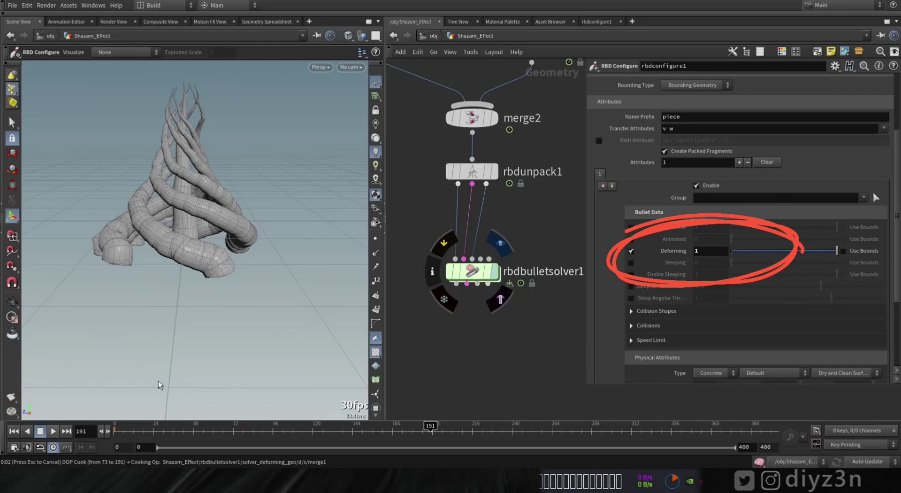
pyautogui.press('Escape')
pyautogui.click(14, 430)
pyautogui.click(467, 273)
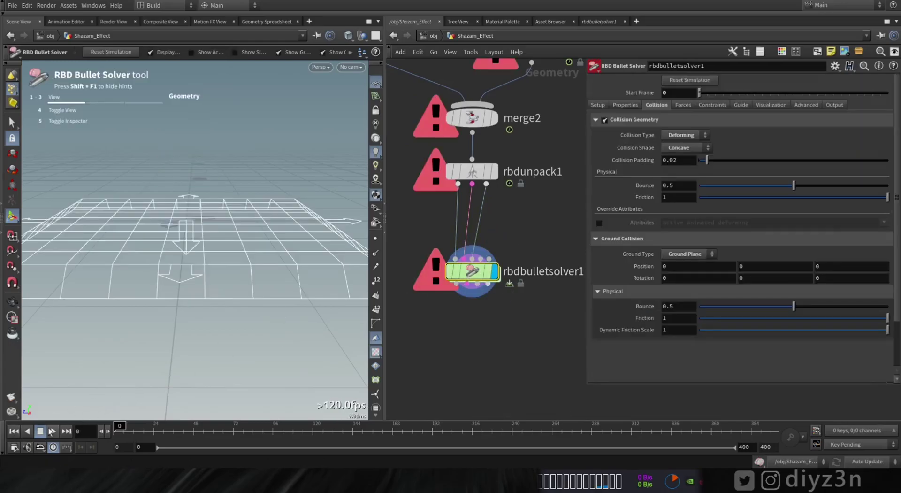
pyautogui.click(53, 430)
pyautogui.click(14, 430)
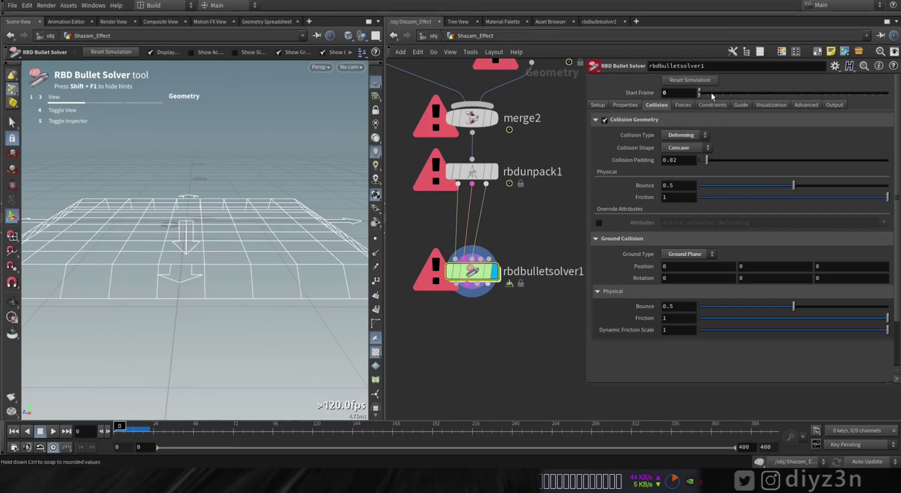
pyautogui.click(701, 81)
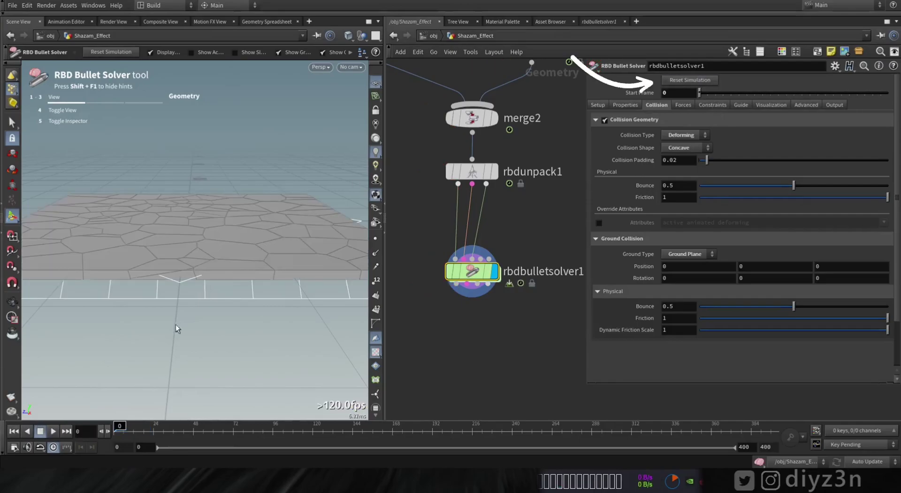
# Step: Play the first frames of the simulation from a low angle and rewind to frame 0
pyautogui.keyDown('alt'); pyautogui.moveTo(176, 321); pyautogui.dragTo(203, 202); pyautogui.keyUp('alt')
pyautogui.click(53, 431)
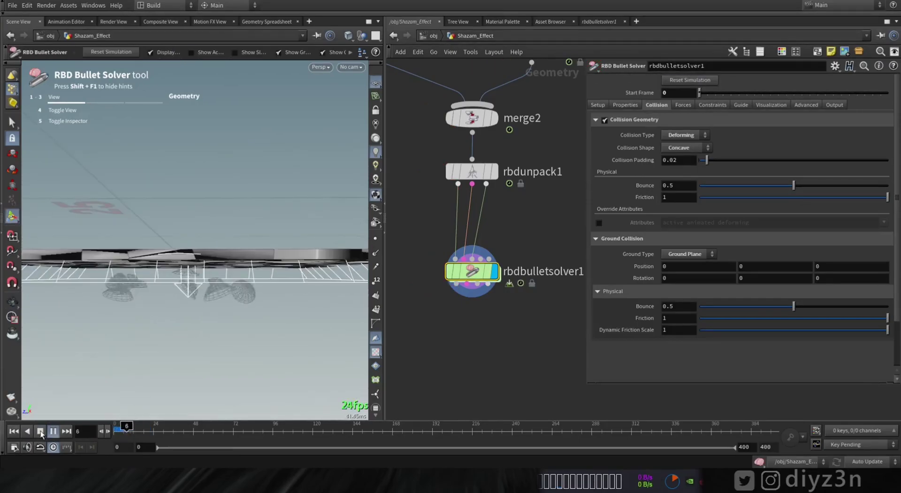
pyautogui.keyDown('alt'); pyautogui.moveTo(179, 272); pyautogui.dragTo(157, 274); pyautogui.keyUp('alt')
pyautogui.moveTo(126, 429); pyautogui.dragTo(109, 429)
# Step: Insert a Time Shift node between transform1 and rbdconfigure1 and set its Frame to $F +10
pyautogui.moveTo(509, 309); pyautogui.dragTo(458, 429, button='middle')
pyautogui.moveTo(511, 263); pyautogui.dragTo(500, 330, button='middle')
pyautogui.press('Tab')
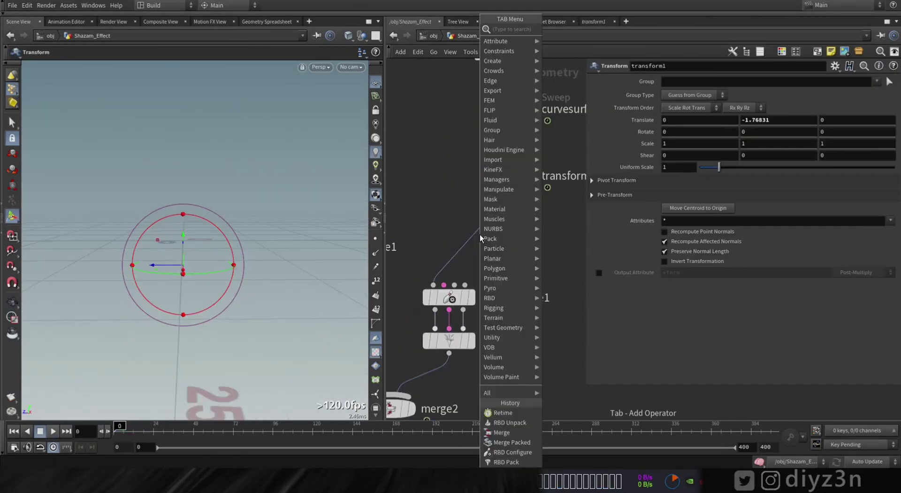
pyautogui.write('ti')
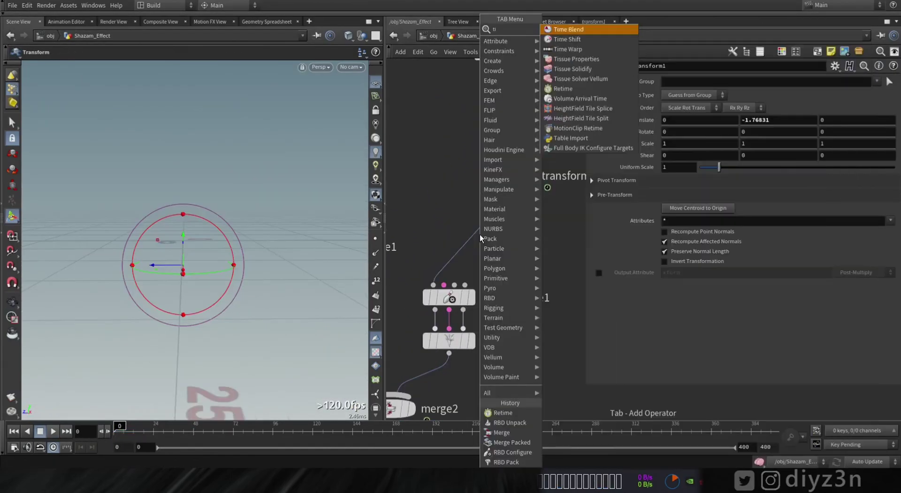
pyautogui.click(567, 39)
pyautogui.click(479, 232)
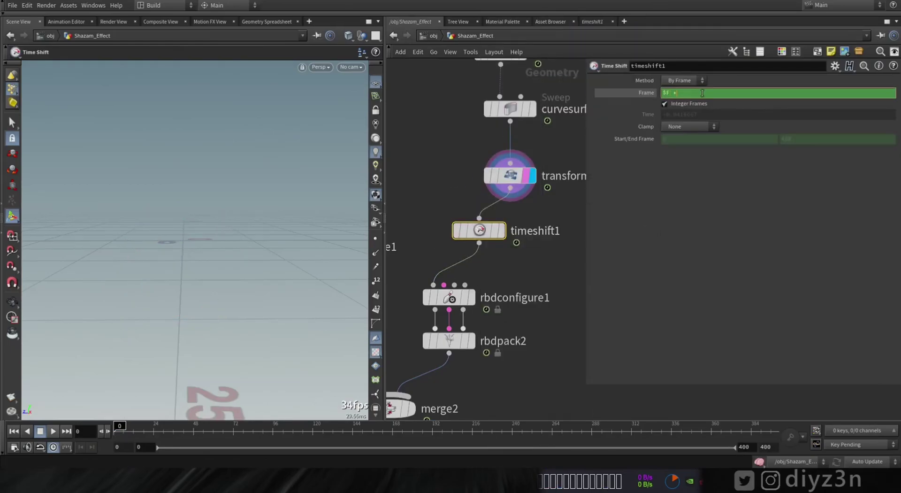
pyautogui.write('20')
pyautogui.press('Return')
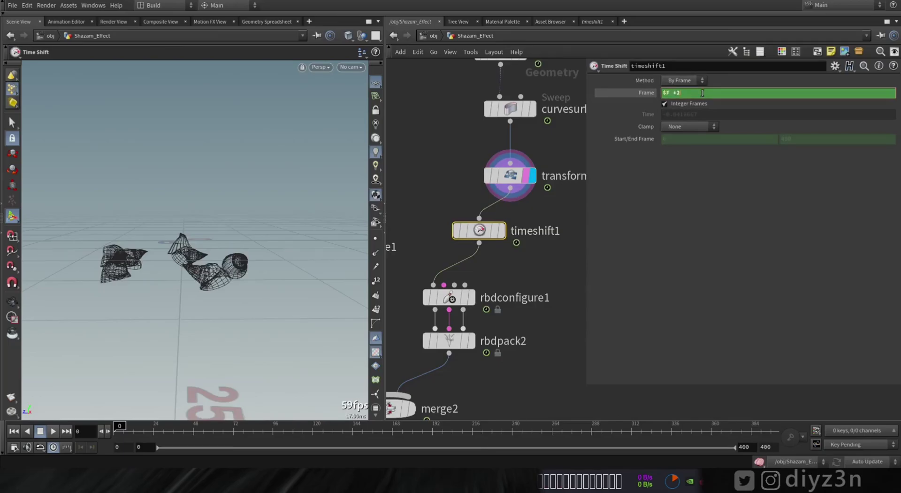
pyautogui.press('BackSpace')
pyautogui.write('10')
pyautogui.press('Return')
# Step: Display rbdbulletsolver1 and play its simulation to examine how the tubes meet the slab
pyautogui.moveTo(514, 405); pyautogui.dragTo(577, 214, button='middle')
pyautogui.click(458, 377)
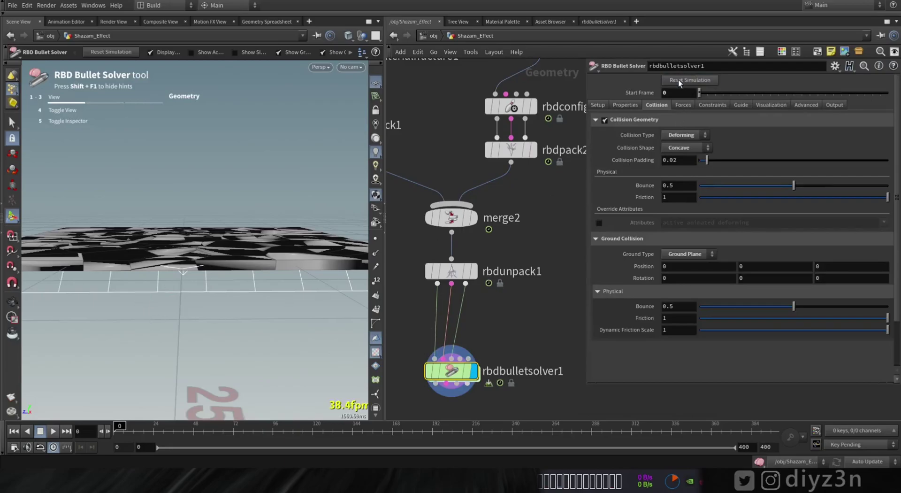
pyautogui.click(50, 432)
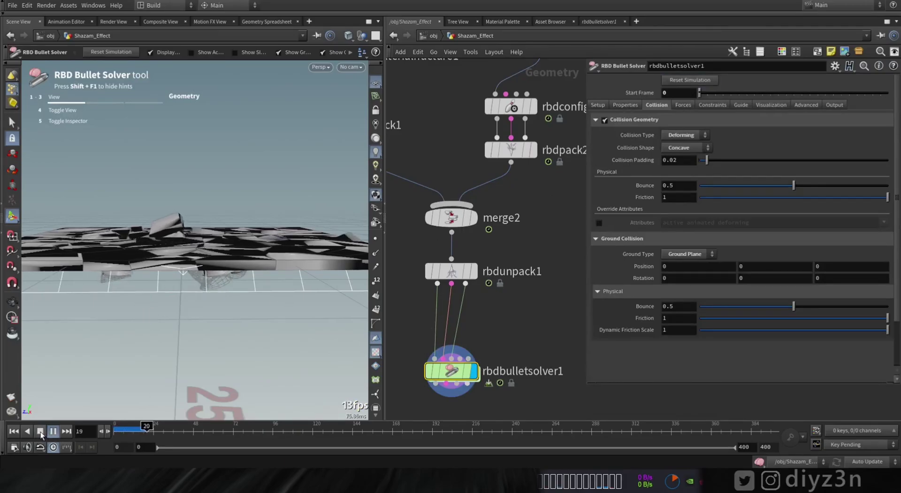
pyautogui.click(51, 433)
pyautogui.keyDown('alt'); pyautogui.moveTo(165, 300); pyautogui.dragTo(193, 329); pyautogui.keyUp('alt')
# Step: Toggle Show Collision Shape in rbdbulletsolver1's visualization settings while playing the simulation to inspect the collision shapes, then leave it off
pyautogui.click(772, 105)
pyautogui.click(664, 151)
pyautogui.click(53, 431)
pyautogui.click(53, 431)
pyautogui.keyDown('alt'); pyautogui.moveTo(206, 201); pyautogui.dragTo(220, 249); pyautogui.keyUp('alt')
pyautogui.click(665, 150)
# Step: Run the simulation to frame 127 and examine the tubes and slab pieces from the side
pyautogui.moveTo(281, 221); pyautogui.dragTo(233, 223)
pyautogui.press('Escape')
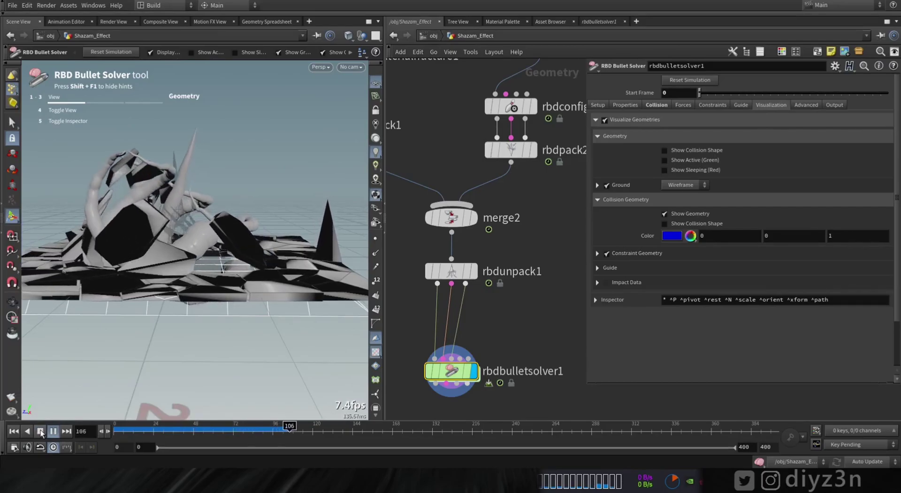
pyautogui.click(41, 430)
pyautogui.press('Escape')
pyautogui.moveTo(189, 232); pyautogui.dragTo(161, 229, button='right')
pyautogui.moveTo(160, 229); pyautogui.dragTo(123, 209)
# Step: Compare the rbdbulletsolver1 result with rbdpack2, merge2 and rbdunpack1 at frame 127, then redisplay the solver at frame 0
pyautogui.moveTo(457, 378)
pyautogui.click(475, 404)
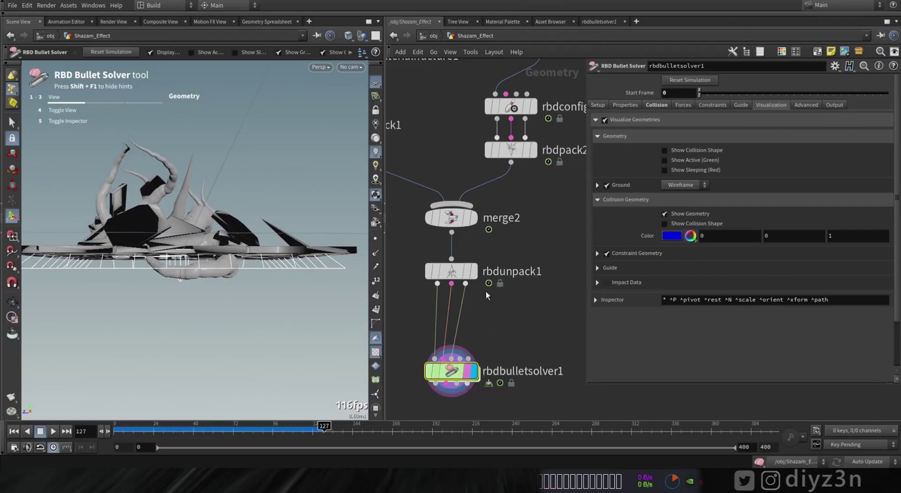
pyautogui.moveTo(525, 151)
pyautogui.click(539, 124)
pyautogui.click(513, 149)
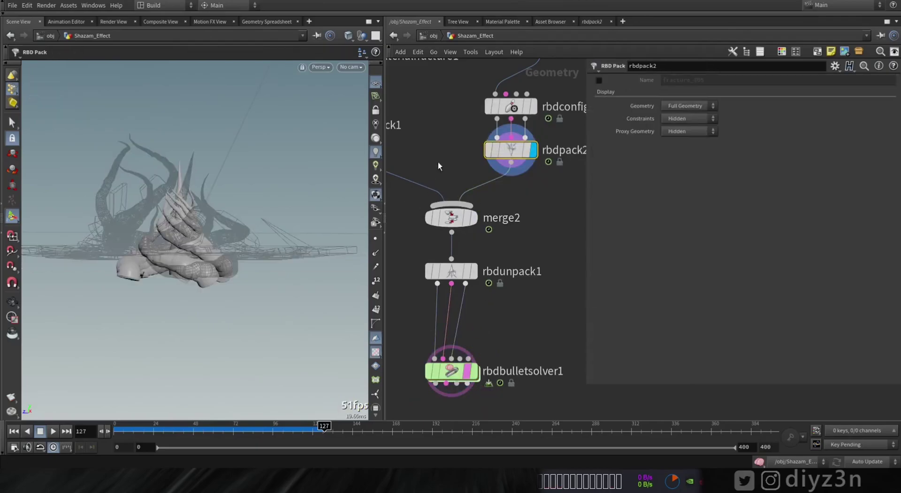
pyautogui.moveTo(478, 401)
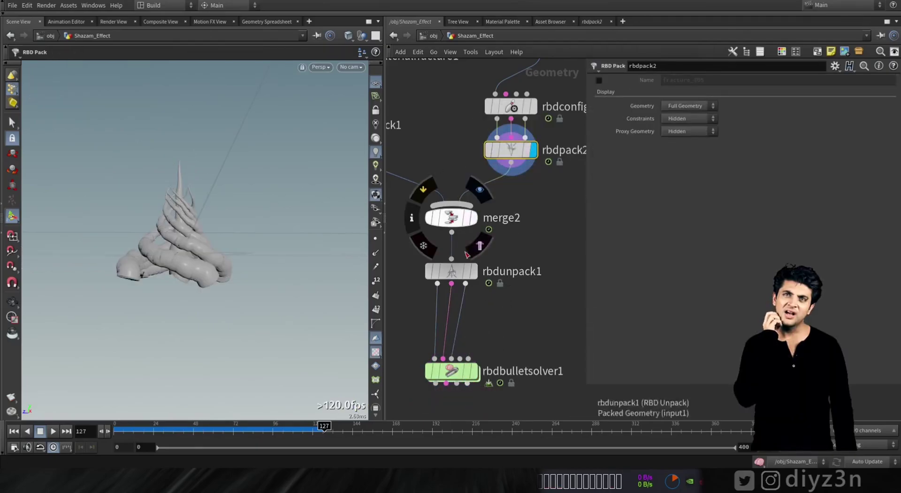
pyautogui.click(480, 190)
pyautogui.click(480, 243)
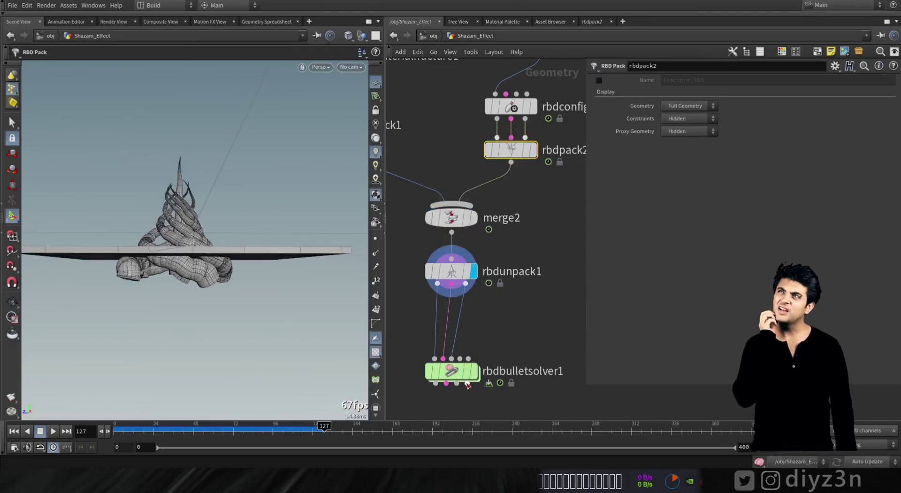
pyautogui.click(479, 347)
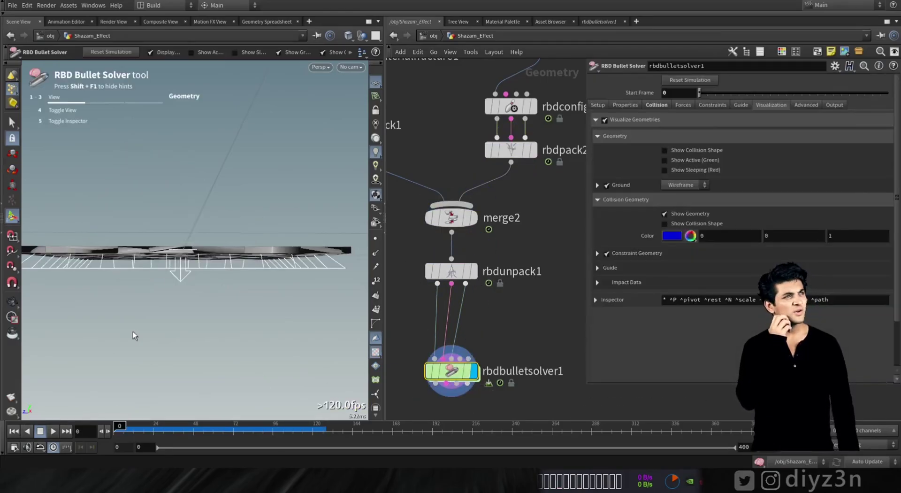
pyautogui.keyDown('alt'); pyautogui.moveTo(195, 269); pyautogui.dragTo(220, 282); pyautogui.keyUp('alt')
# Step: Disconnect rbdunpack1's second and third outputs from rbdbulletsolver1, replay the simulation and rewind to frame 0
pyautogui.moveTo(503, 276); pyautogui.dragTo(528, 276, button='middle')
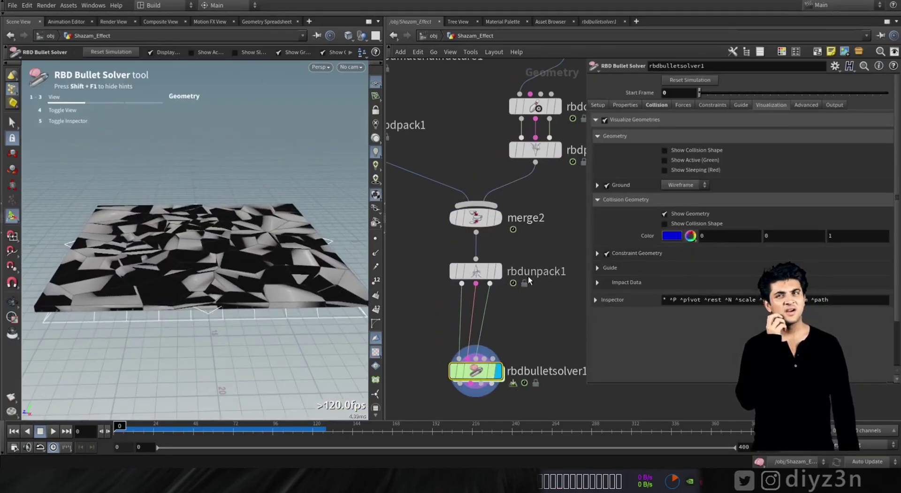
pyautogui.rightClick(471, 308)
pyautogui.click(482, 336)
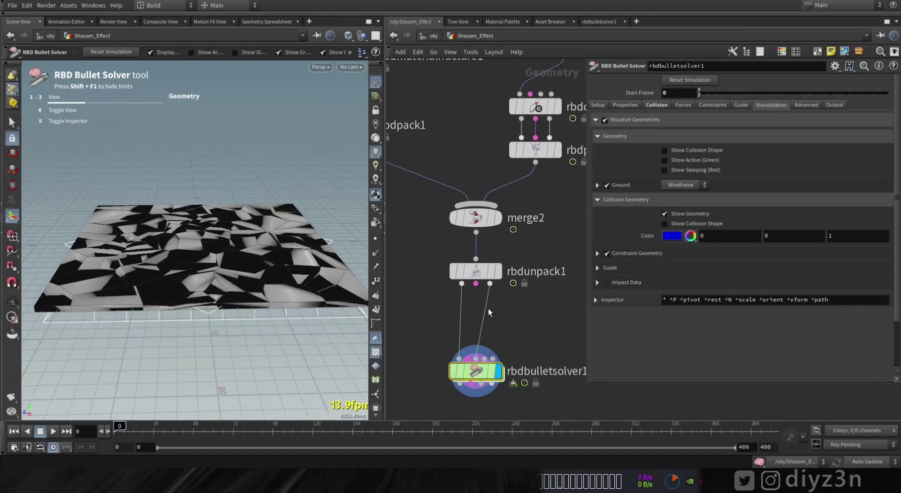
pyautogui.rightClick(488, 308)
pyautogui.click(497, 345)
pyautogui.rightClick(486, 313)
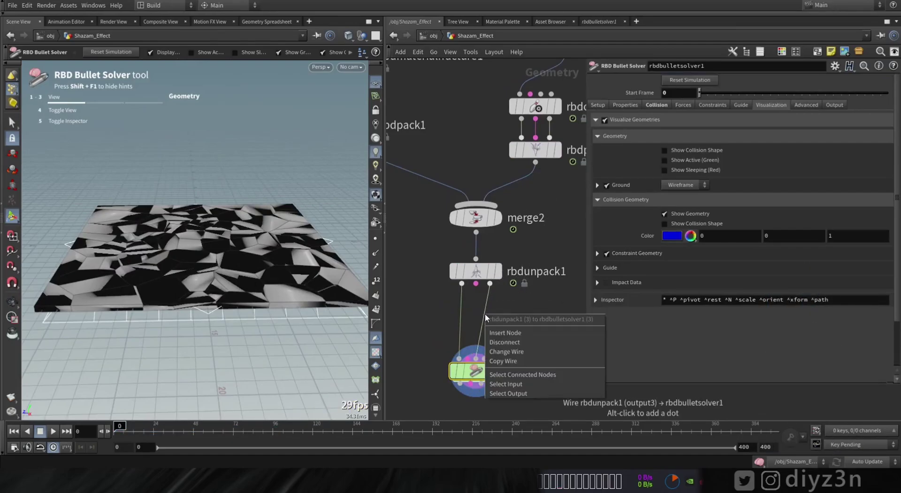
pyautogui.click(500, 342)
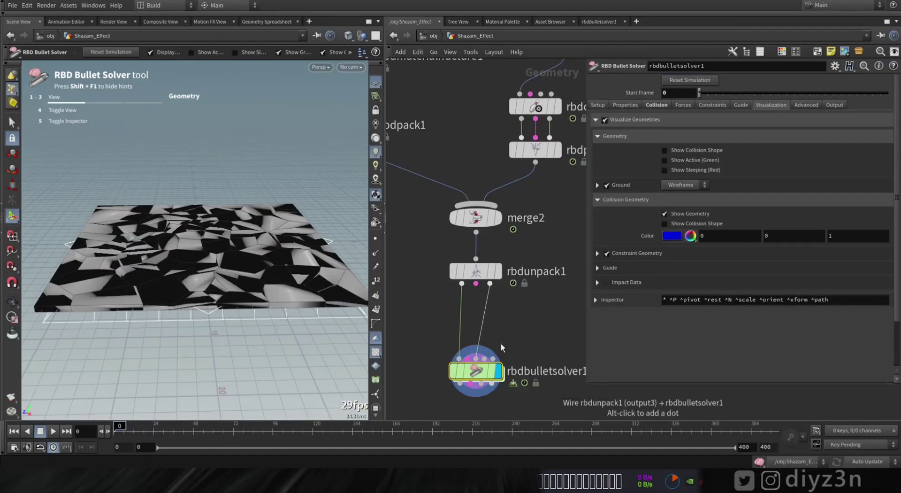
pyautogui.click(40, 431)
pyautogui.click(14, 430)
# Step: Set timeshift1's Frame to $F +20
pyautogui.moveTo(545, 196); pyautogui.dragTo(485, 289, button='middle')
pyautogui.click(504, 131)
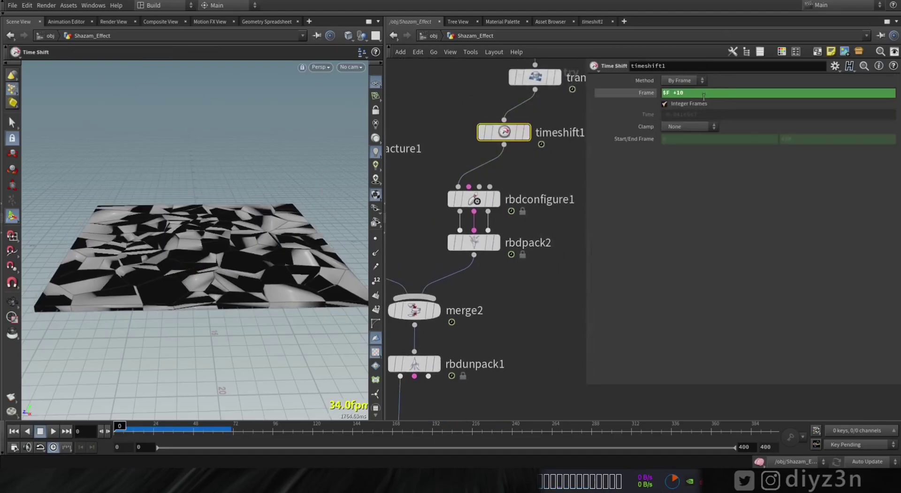
pyautogui.write('0')
pyautogui.press('Return')
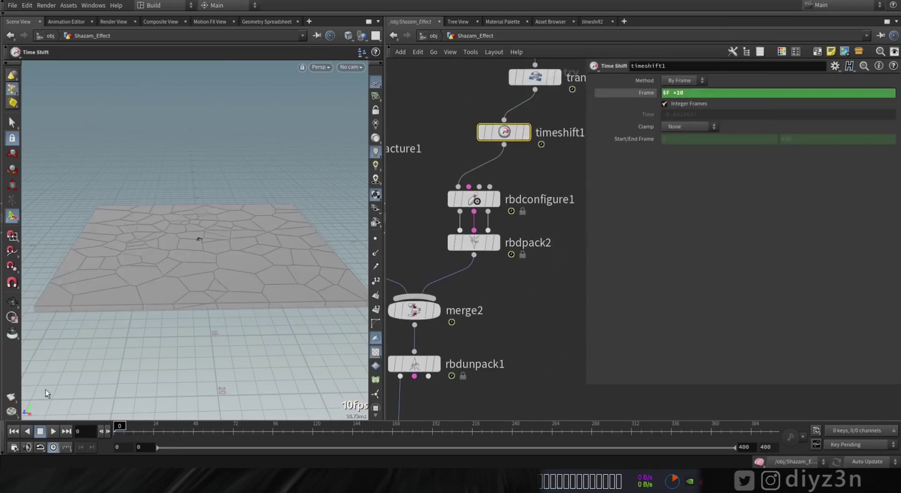
# Step: Replay the simulation, inspect the tubes breaking through the slab and rewind to frame 0
pyautogui.click(41, 432)
pyautogui.keyDown('alt'); pyautogui.moveTo(253, 240); pyautogui.dragTo(273, 201); pyautogui.keyUp('alt')
pyautogui.keyDown('alt'); pyautogui.moveTo(273, 202); pyautogui.dragTo(225, 248, button='middle'); pyautogui.keyUp('alt')
pyautogui.moveTo(163, 431); pyautogui.dragTo(159, 436)
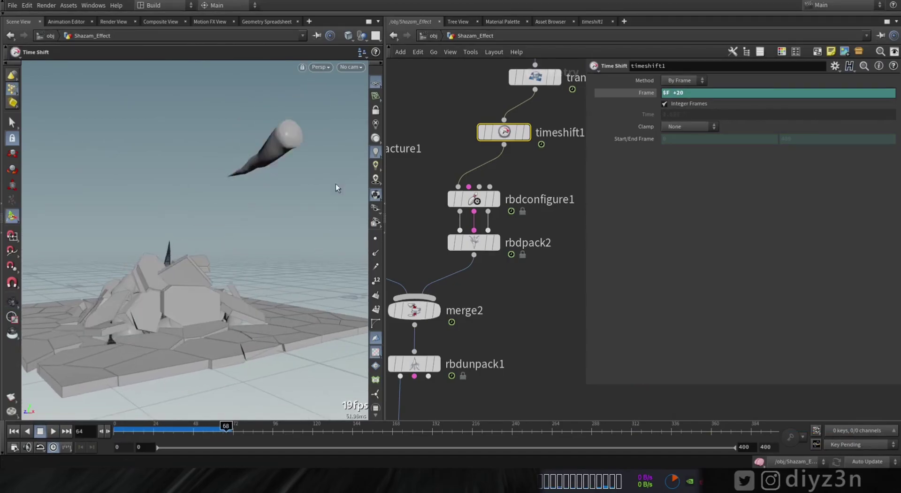
pyautogui.click(14, 434)
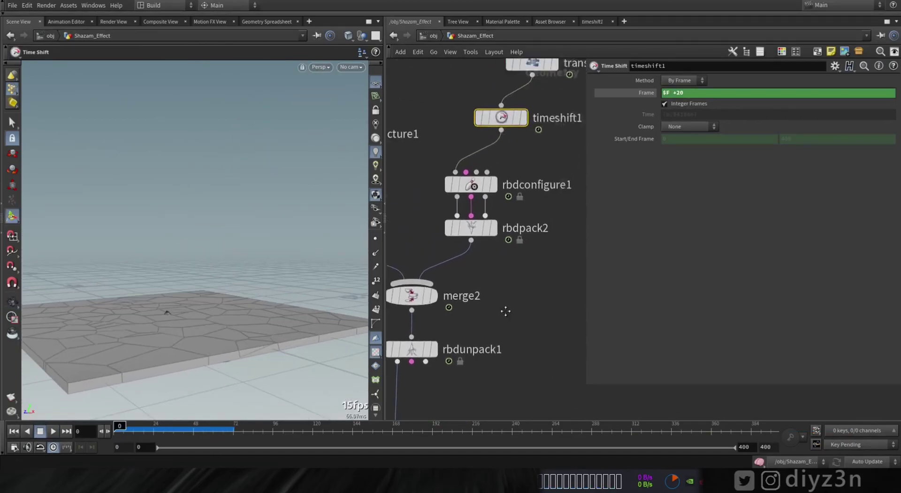
# Step: Enable the Active bullet attribute on rbdconfigure1 with a value of 0 and run the simulation to frame 131
pyautogui.click(468, 216)
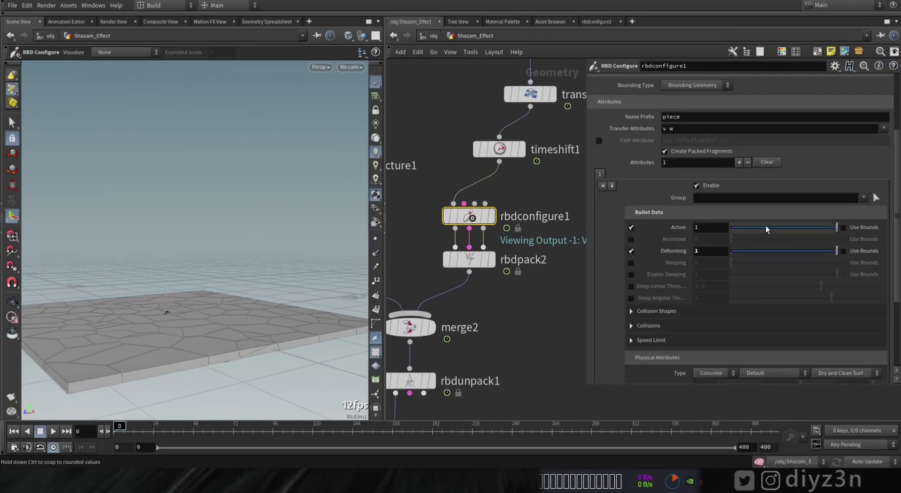
pyautogui.moveTo(184, 303)
pyautogui.keyDown('alt'); pyautogui.mouseDown()
pyautogui.moveTo(157, 297)
pyautogui.moveTo(179, 315)
pyautogui.mouseUp(); pyautogui.keyUp('alt')
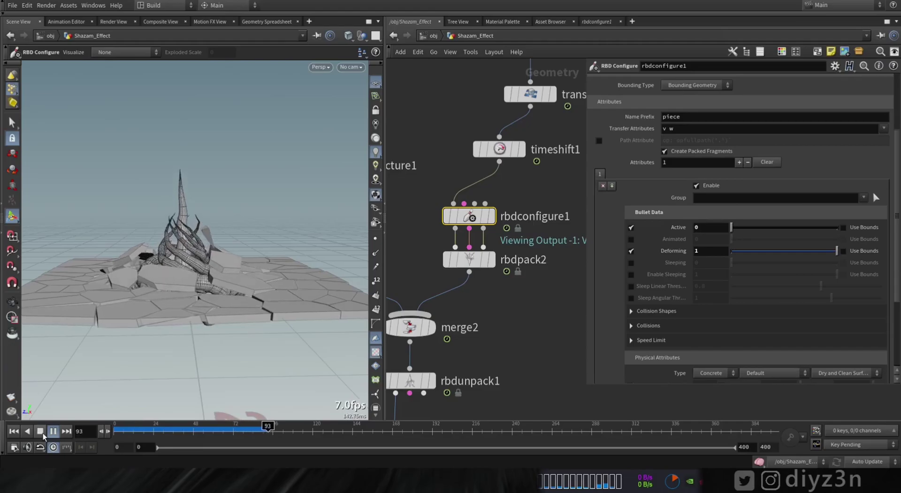
pyautogui.click(43, 433)
pyautogui.moveTo(172, 235)
pyautogui.keyDown('alt'); pyautogui.mouseDown()
pyautogui.moveTo(188, 205)
pyautogui.moveTo(103, 245)
pyautogui.moveTo(144, 251)
pyautogui.moveTo(165, 240)
pyautogui.mouseUp(); pyautogui.keyUp('alt')
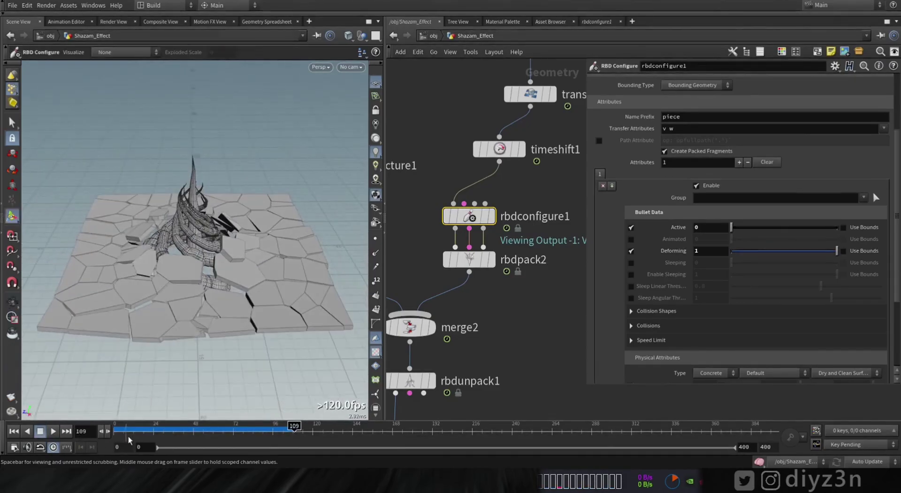
pyautogui.moveTo(130, 437); pyautogui.dragTo(330, 435)
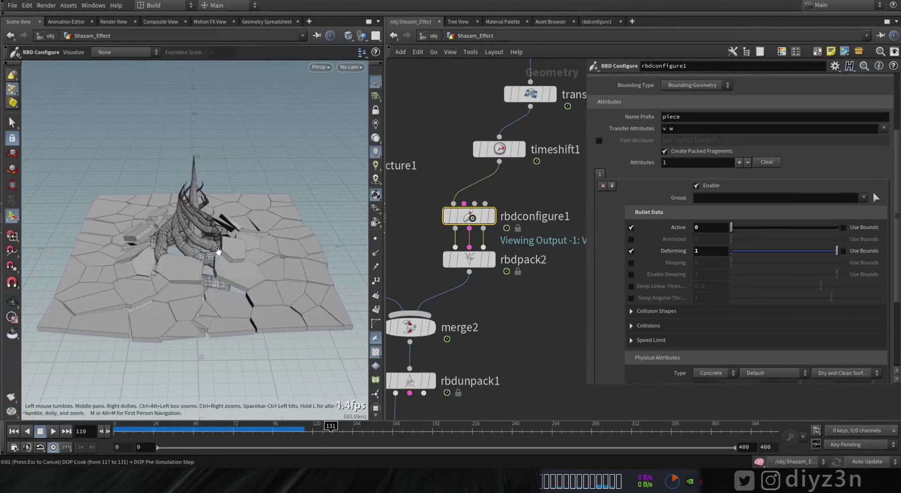